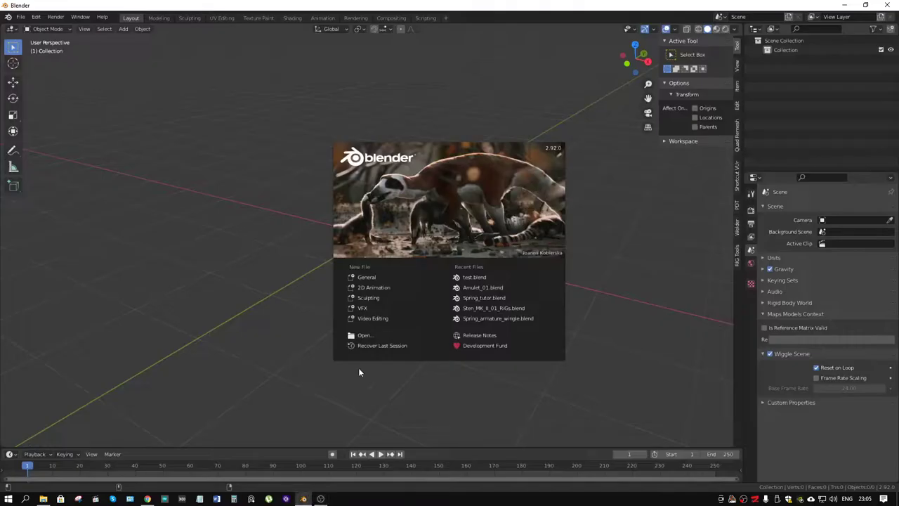
- Add a circle mesh at the origin and set it to 6 vertices, forming a 1 m hexagon
click(581, 259)
middle_drag(496, 261, 491, 278)
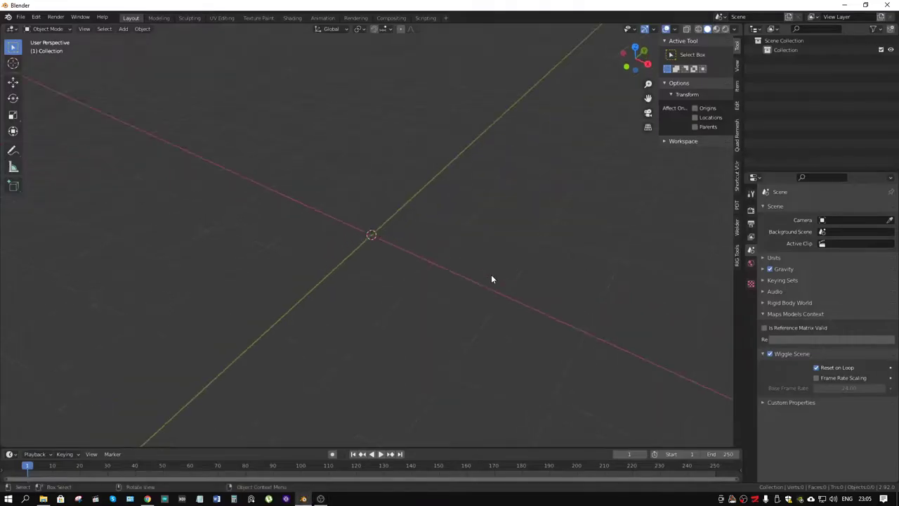
key(shift+a)
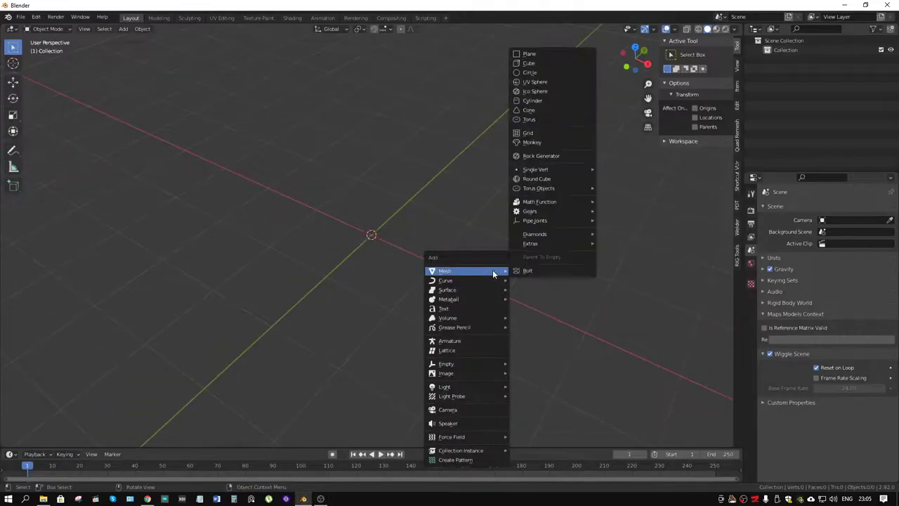
key(Escape)
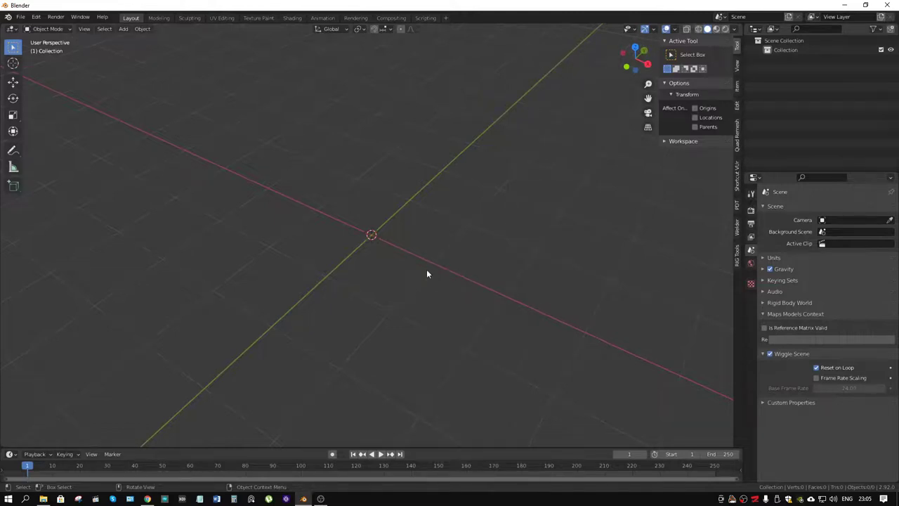
key(shift+a)
click(495, 257)
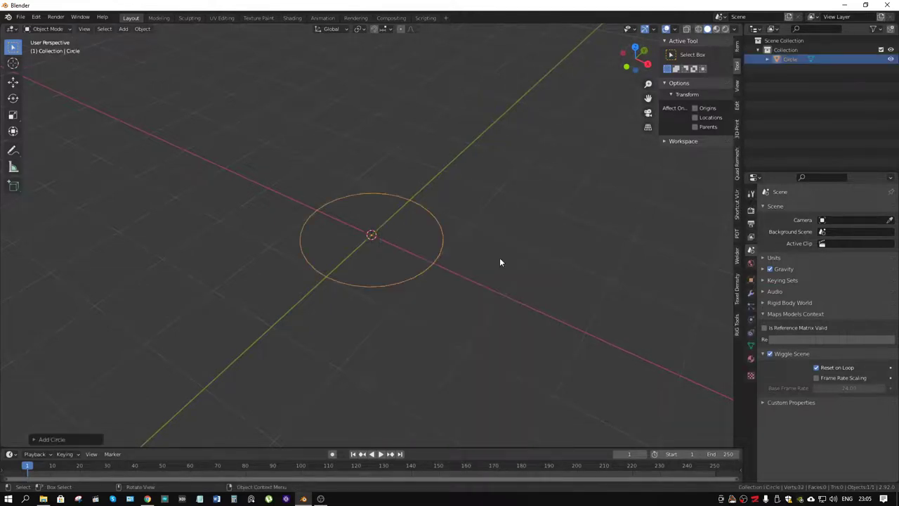
click(60, 439)
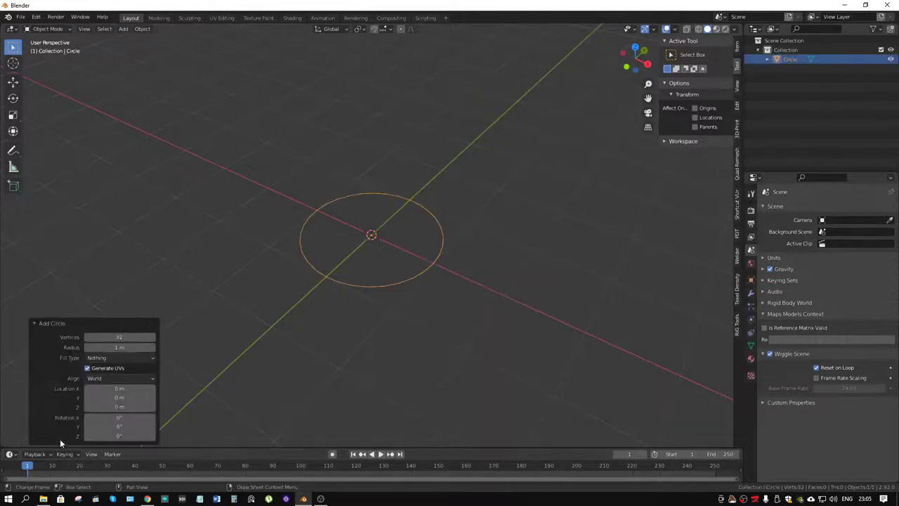
click(125, 337)
text(6)
key(Return)
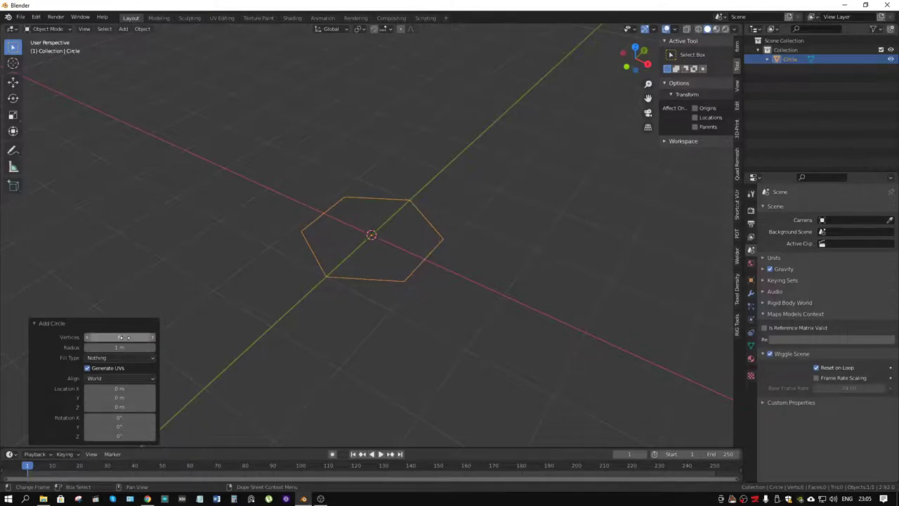
key(alt+Tab)
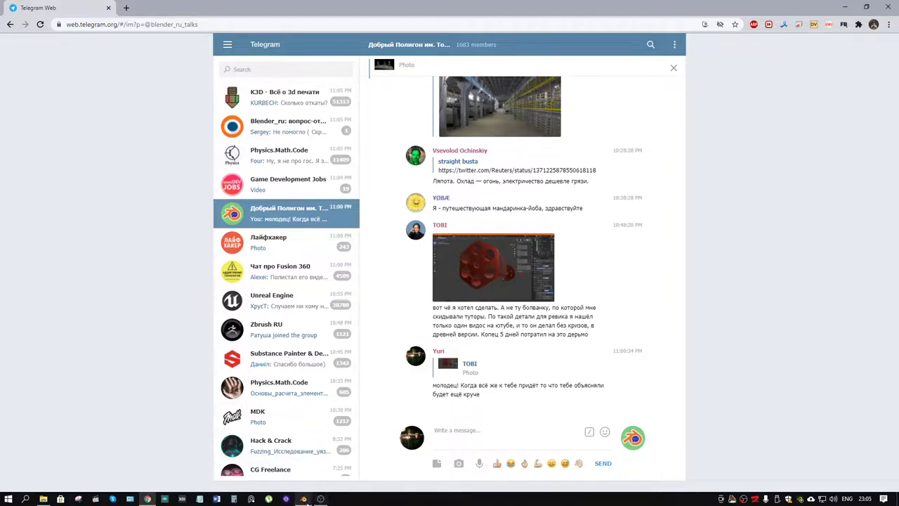
click(304, 498)
mouse_move(381, 269)
middle_down()
mouse_move(417, 242)
mouse_move(490, 234)
middle_up()
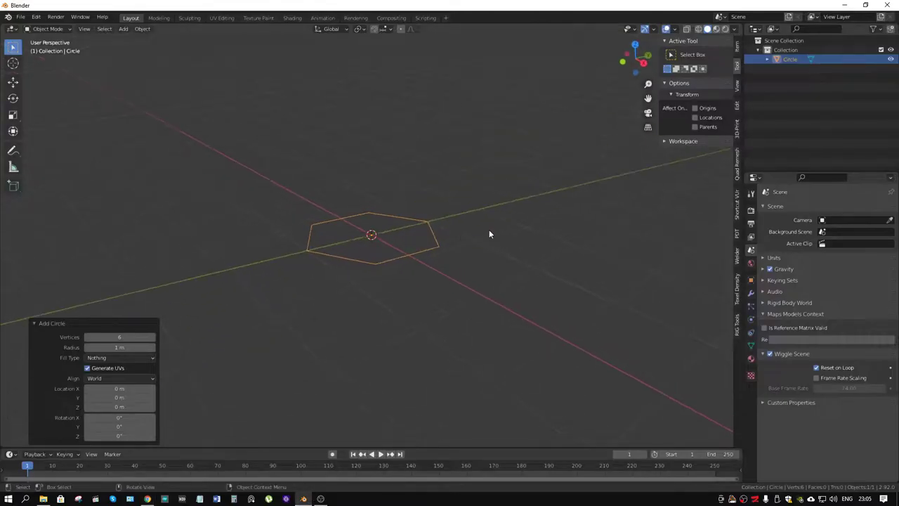
- Rotate the hexagon 90° about X to stand it upright, then enter Edit Mode
text(rx)
text(90)
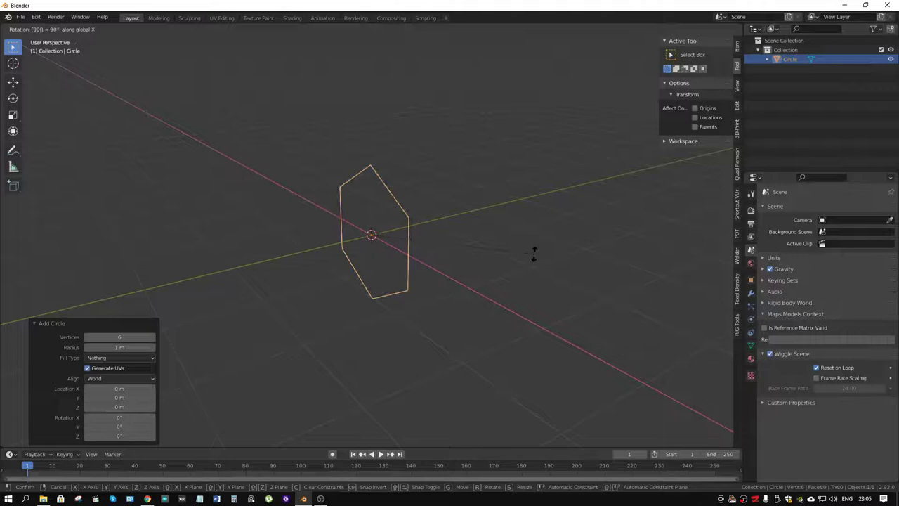
key(Return)
key(Tab)
middle_drag(480, 229, 465, 231)
- Extrude the hexagon outline about 1.8 m along Y into a prism and select its end rim
key(g)
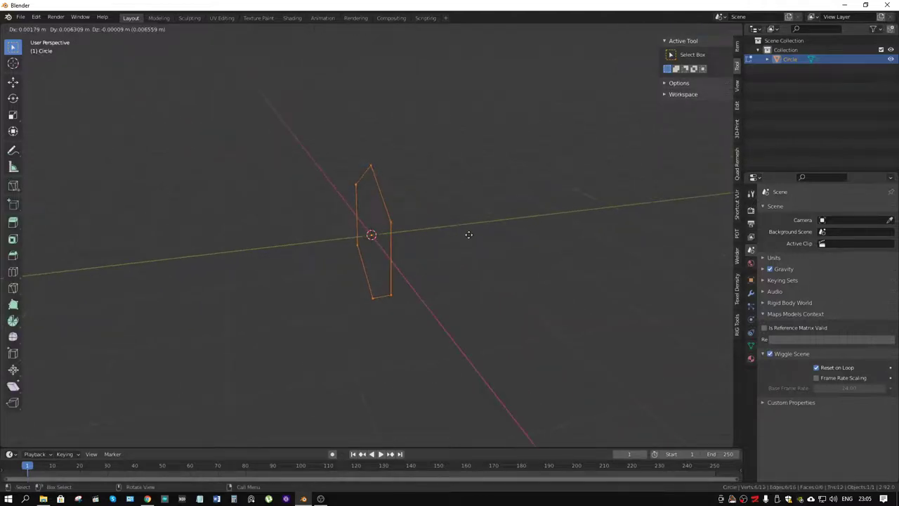
key(y)
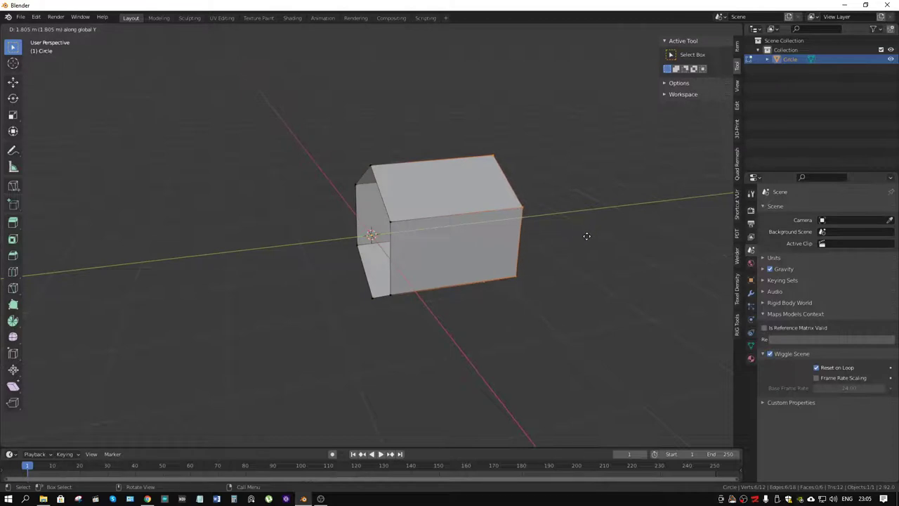
click(555, 232)
middle_drag(544, 230, 592, 227)
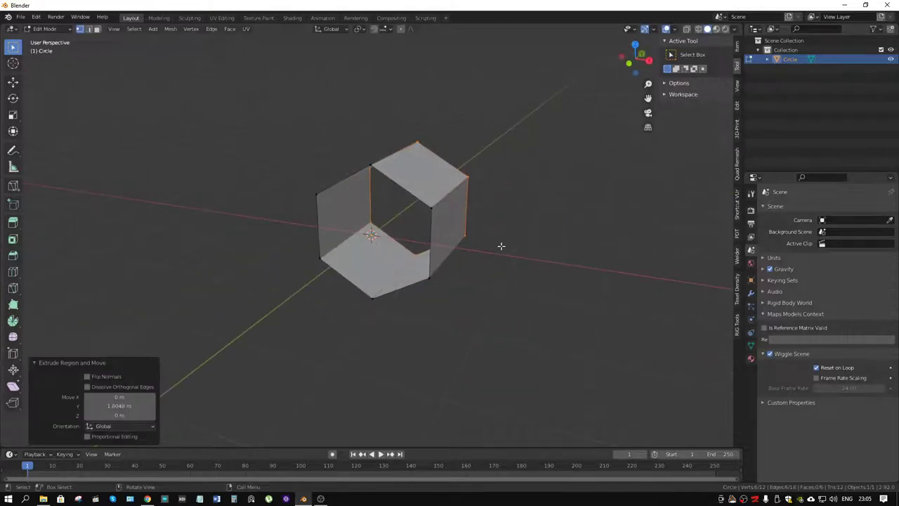
click(431, 225)
middle_drag(434, 224, 435, 223)
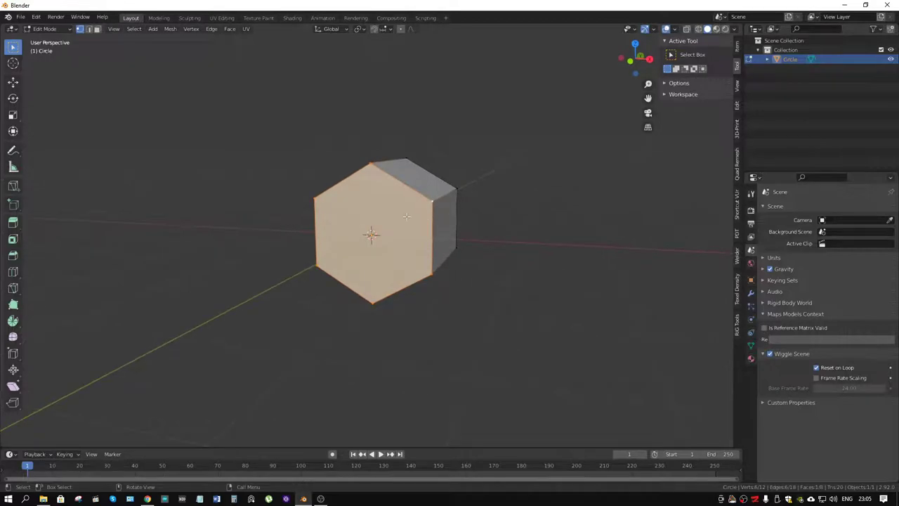
key(Escape)
- Join the front face's top and bottom vertices with an edge through the centre
shift+click(371, 164)
shift+click(371, 301)
key(j)
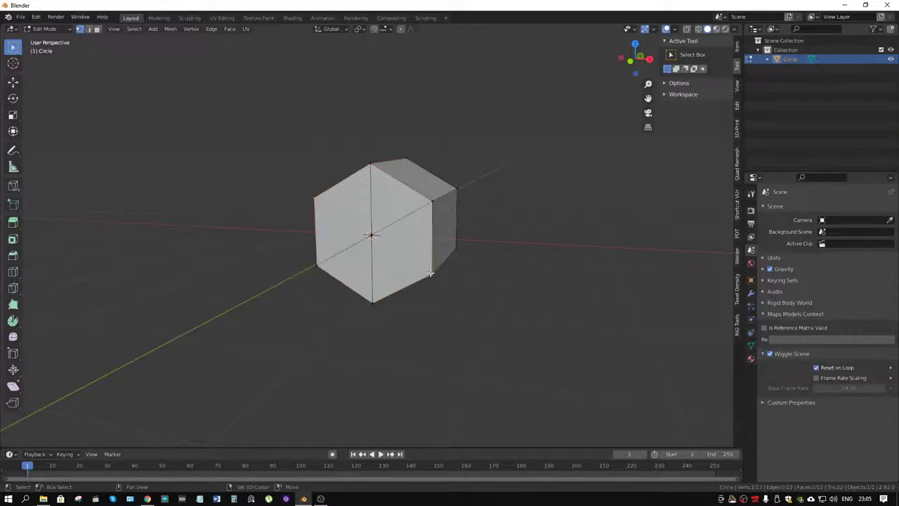
mouse_move(454, 257)
middle_down()
mouse_move(424, 257)
mouse_move(472, 257)
middle_up()
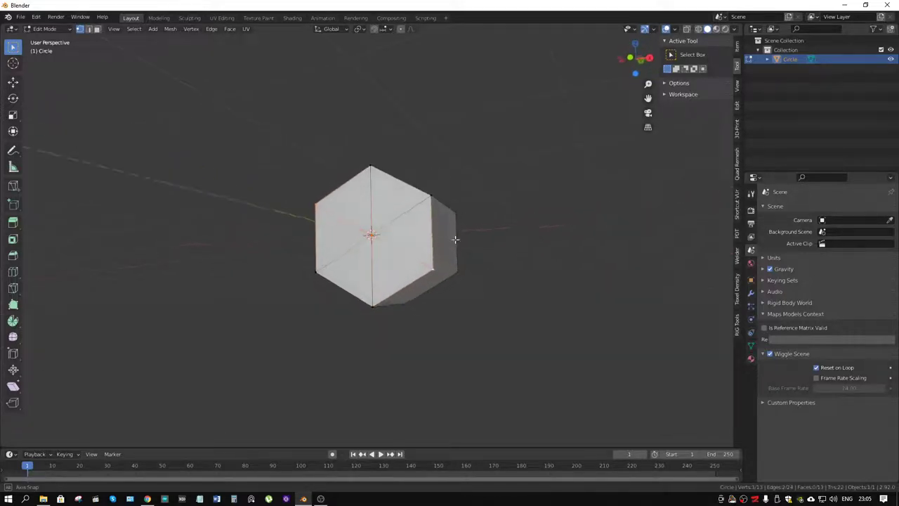
scroll(472, 257, up, 2)
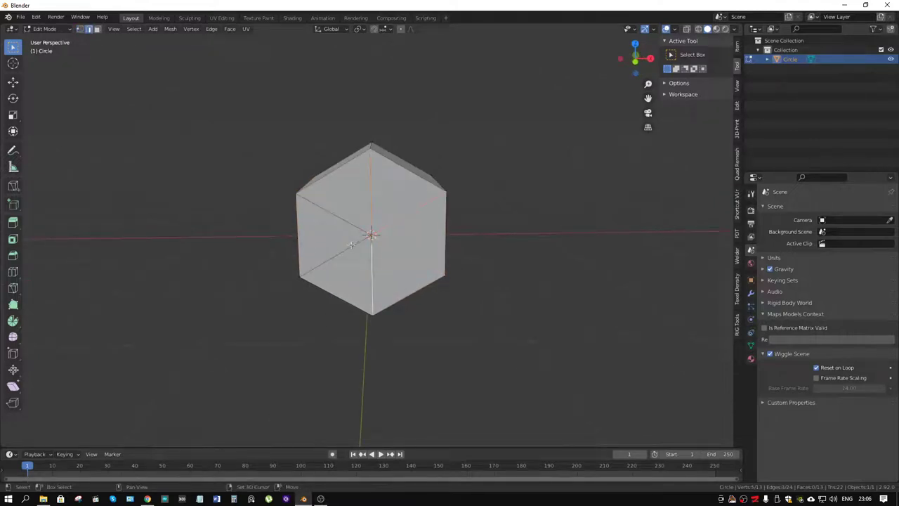
- Subdivide the centre spoke edges once to form an inner hexagonal ring, then select the centre vertex
click(372, 204)
key(ctrl+KP_Add)
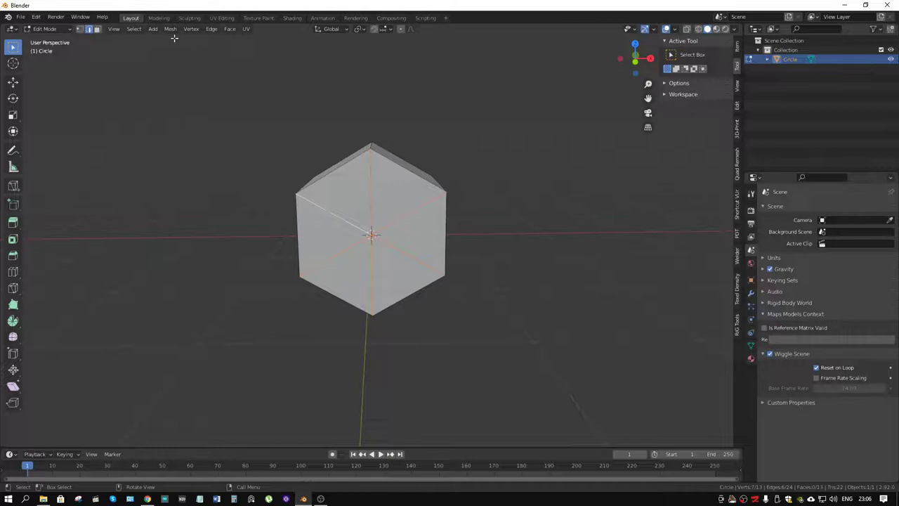
right_click(368, 181)
click(350, 201)
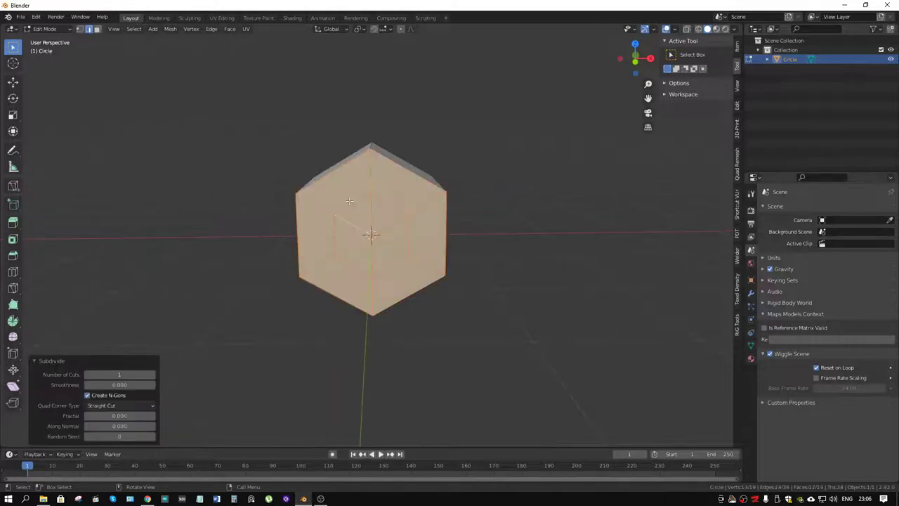
scroll(424, 226, up, 3)
middle_drag(453, 233, 446, 219)
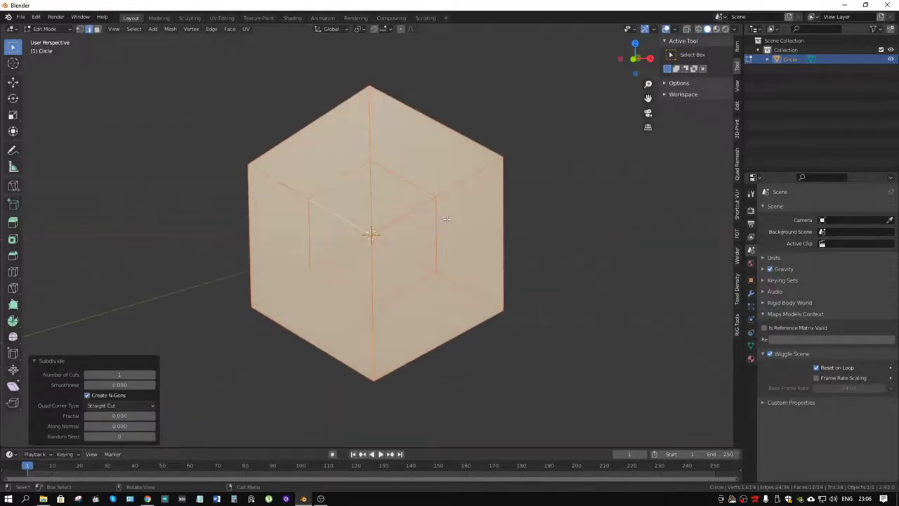
key(1)
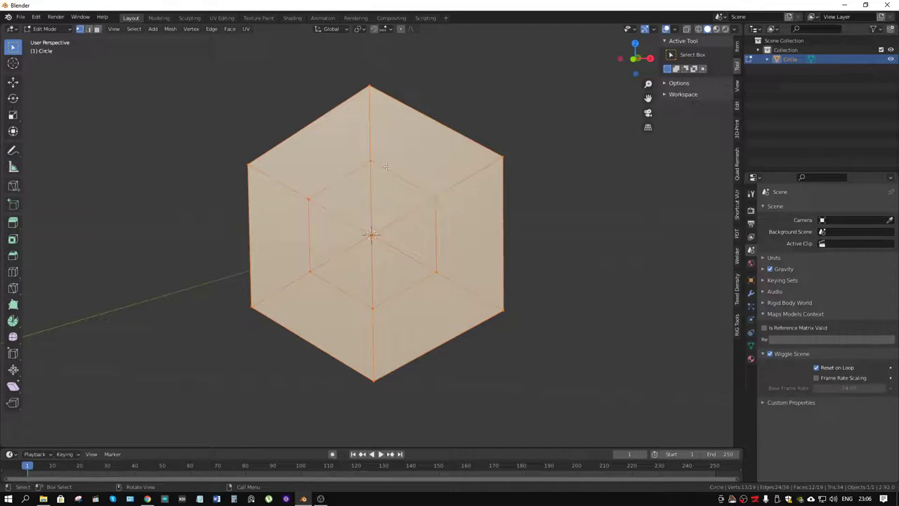
click(371, 234)
key(shift+s)
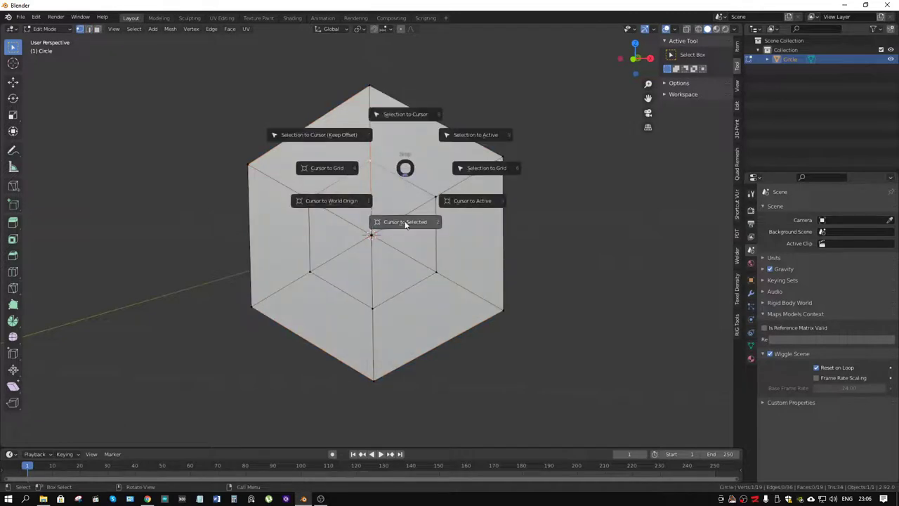
- Snap the 3D cursor to the centre vertex and add a 36-vertex circle there
click(406, 224)
middle_drag(405, 224, 460, 210)
key(shift+a)
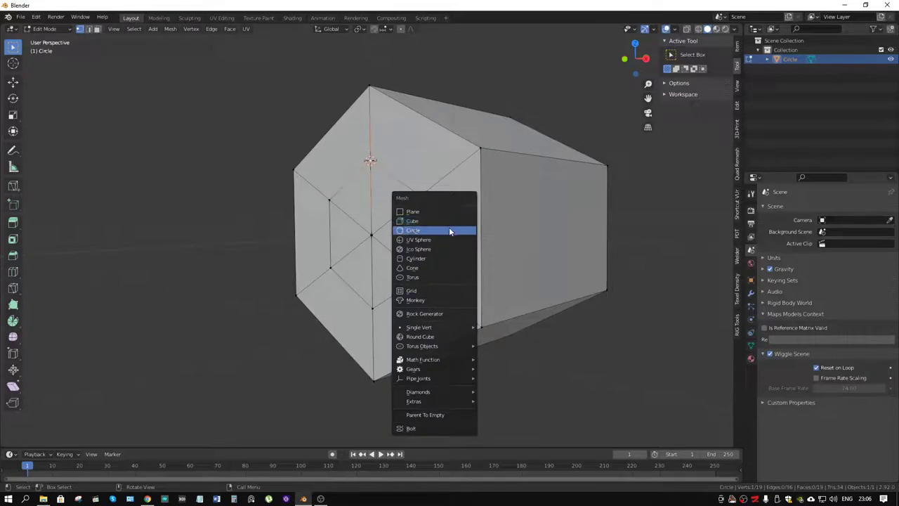
click(449, 227)
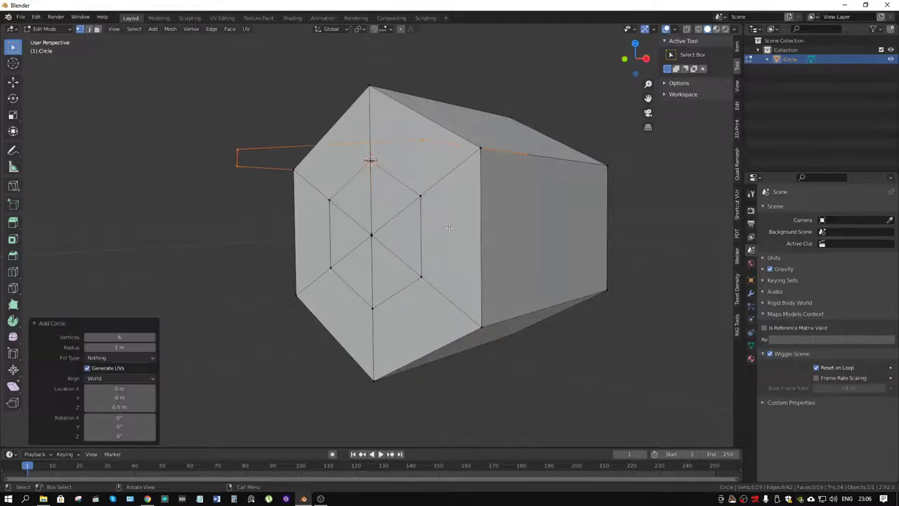
click(126, 337)
text(36)
key(Return)
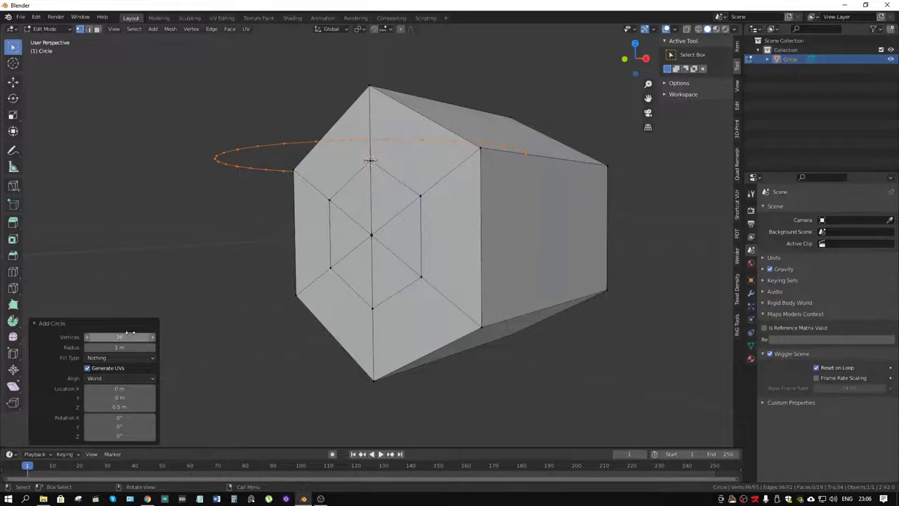
- Rotate the new circle 90° about X, with Y rotation left at 0°
click(121, 426)
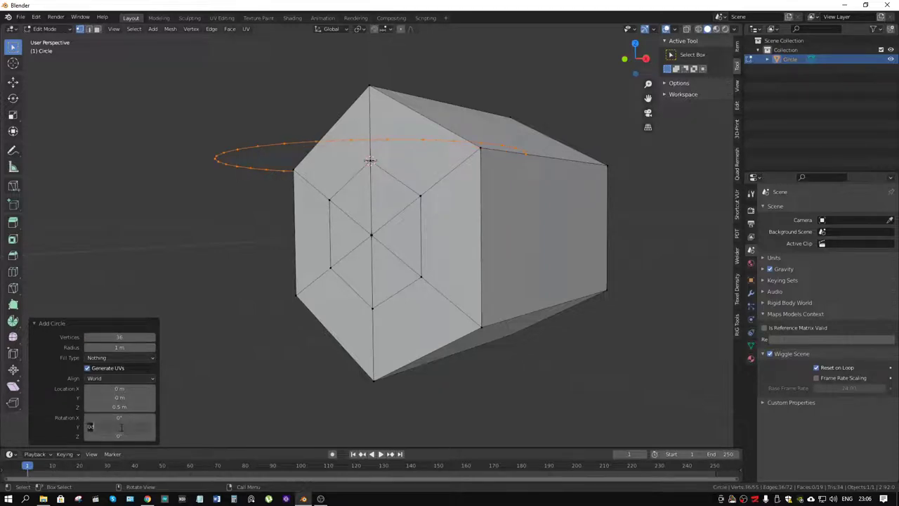
text(90)
key(Return)
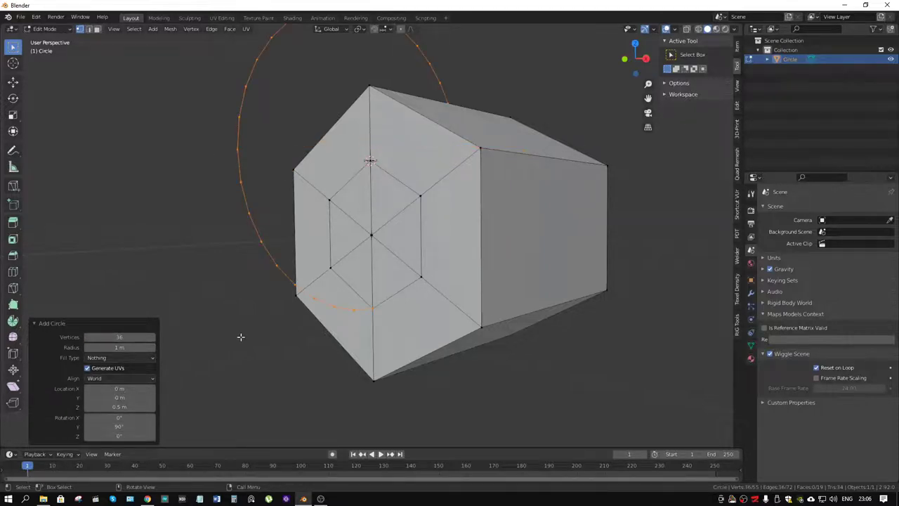
scroll(240, 338, down, 3)
mouse_move(241, 337)
middle_down()
mouse_move(417, 285)
mouse_move(318, 302)
middle_up()
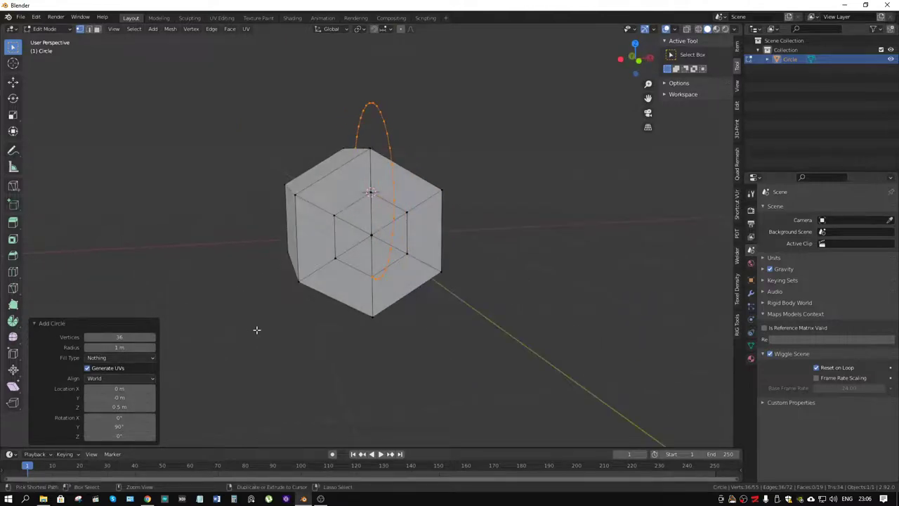
click(119, 426)
text(0)
key(Return)
click(119, 417)
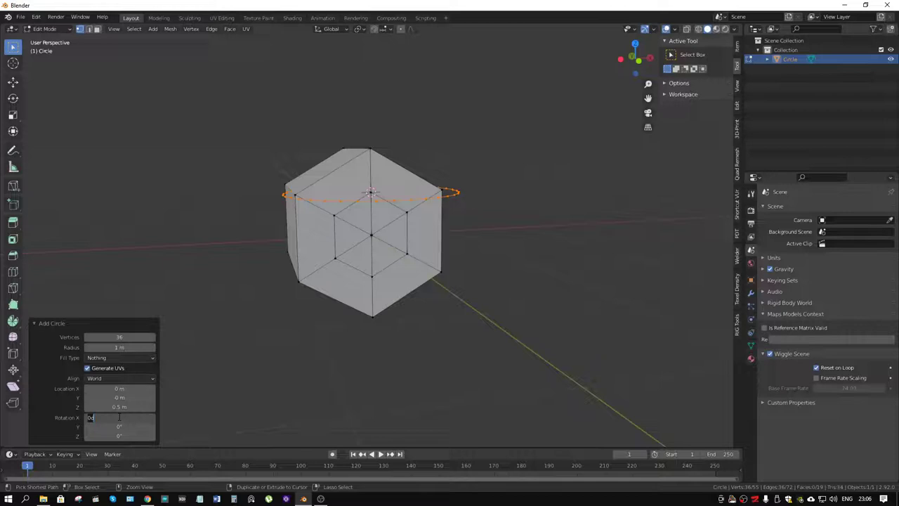
text(90)
key(Return)
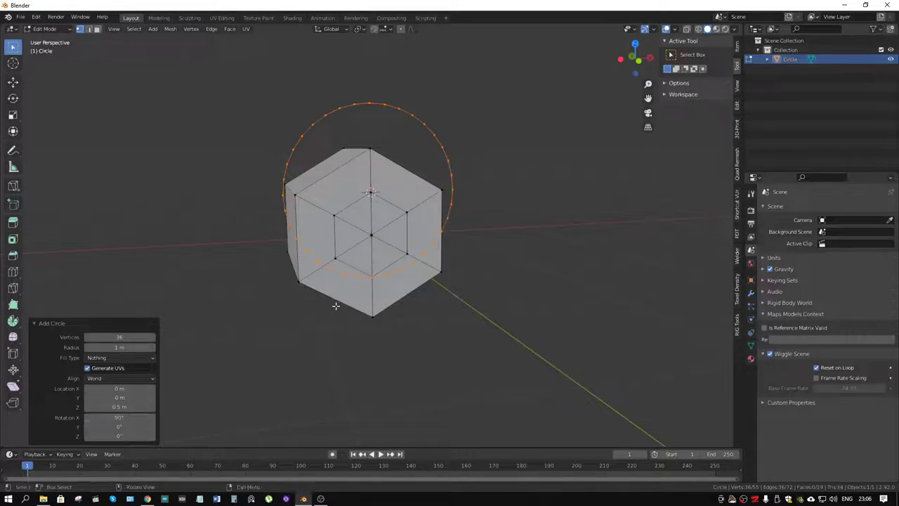
- Scale the circle to 0.265 and separate it into its own object, Circle.001
key(s)
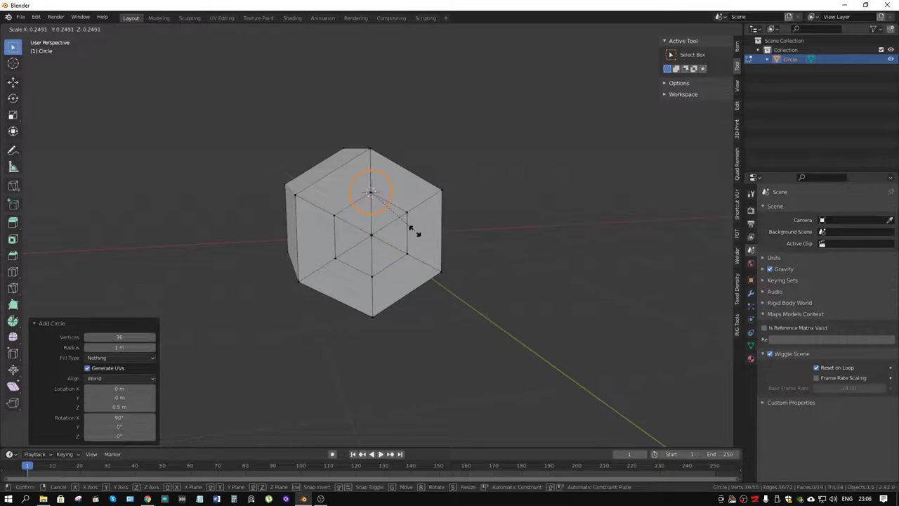
click(424, 231)
middle_drag(423, 232, 439, 248)
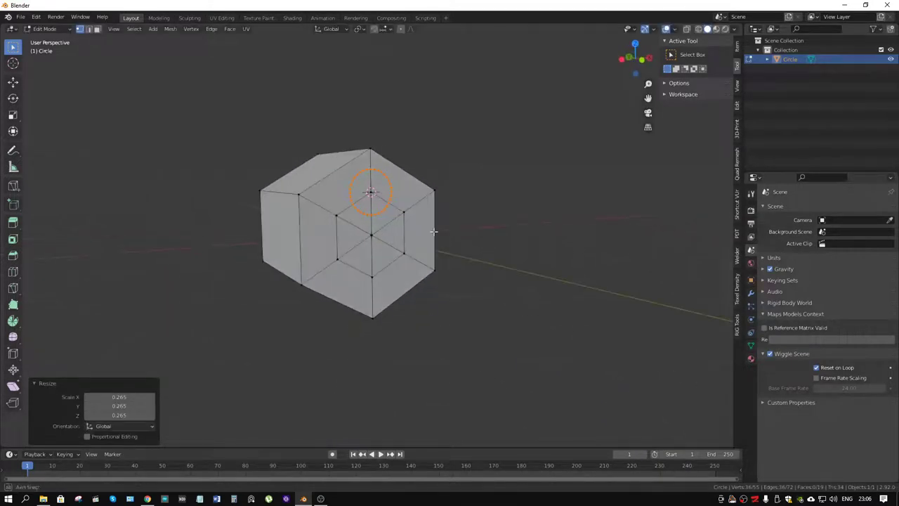
click(439, 248)
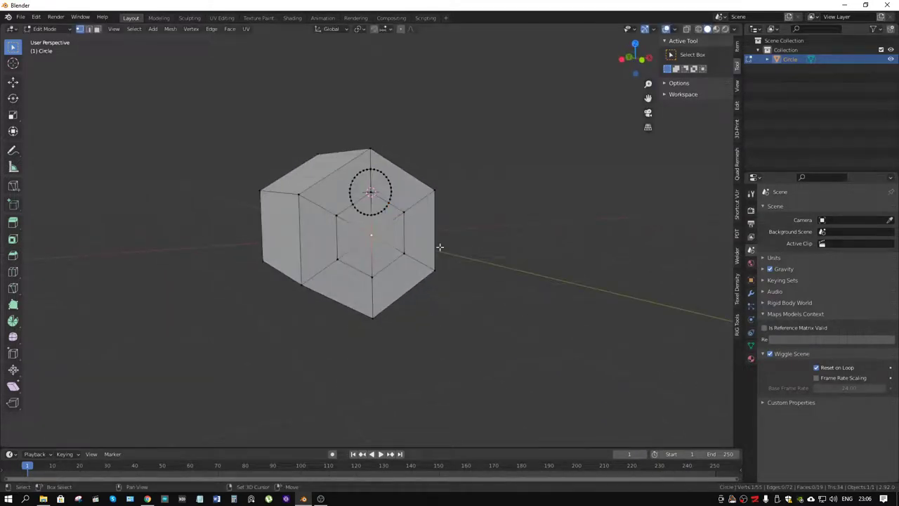
key(ctrl+z)
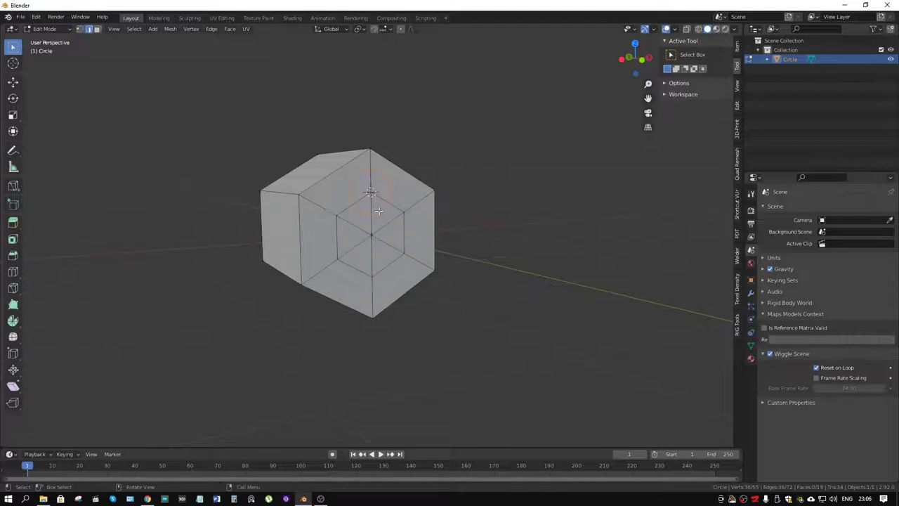
key(p)
click(379, 210)
key(Tab)
- In Object Mode, snap the cursor to world origin and add a plain-axes Empty there
click(363, 226)
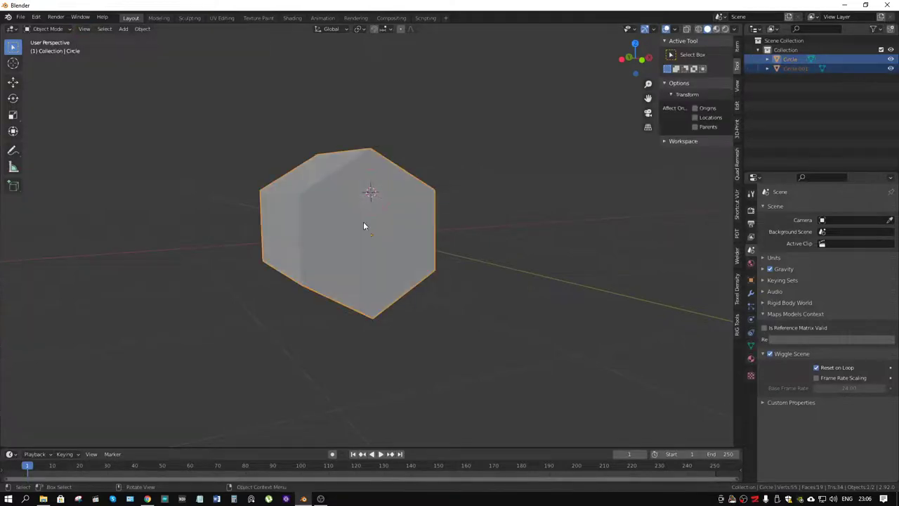
key(Tab)
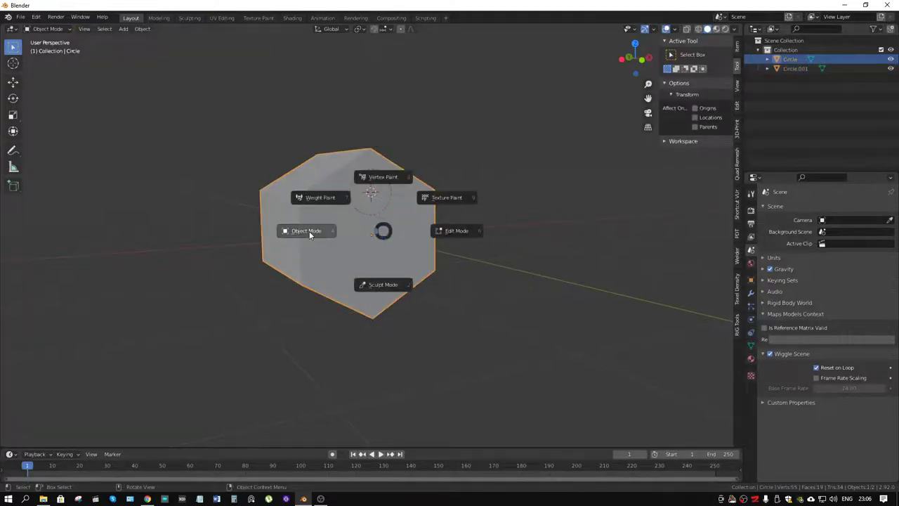
click(309, 235)
middle_drag(398, 240, 416, 251)
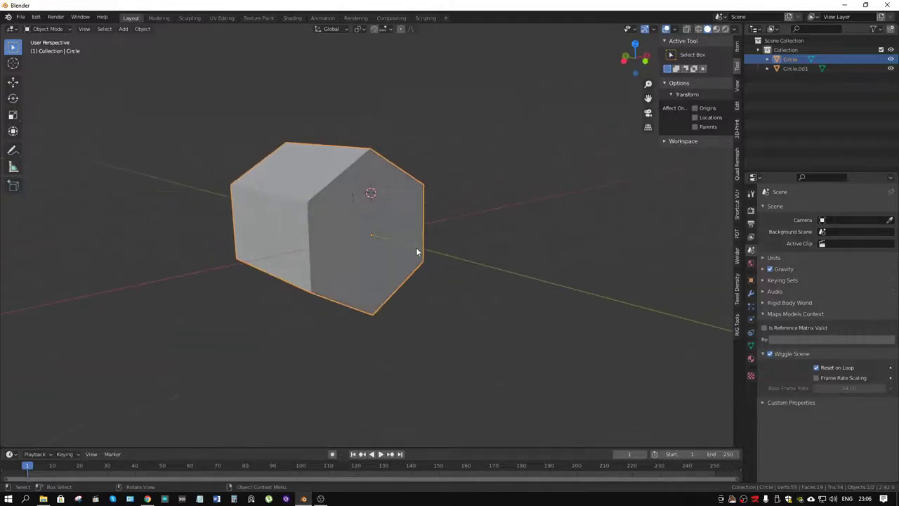
key(shift+a)
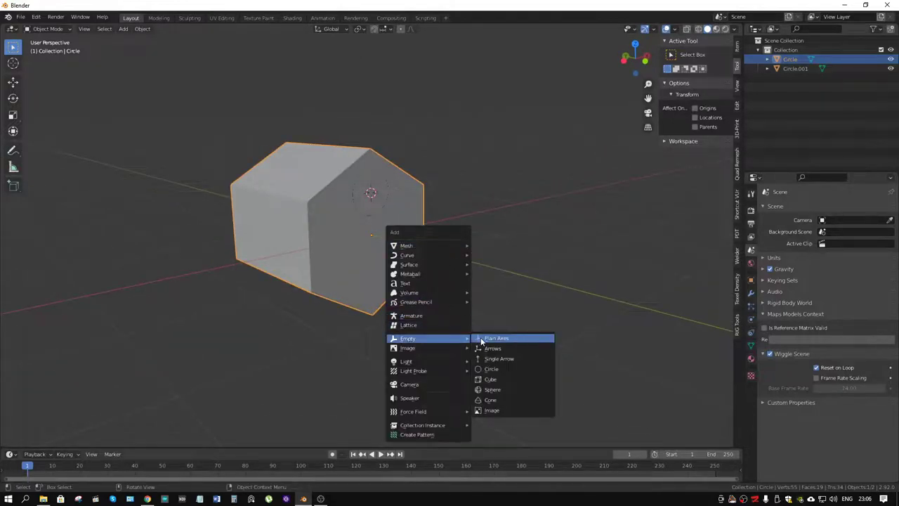
click(482, 338)
middle_drag(391, 210, 406, 218)
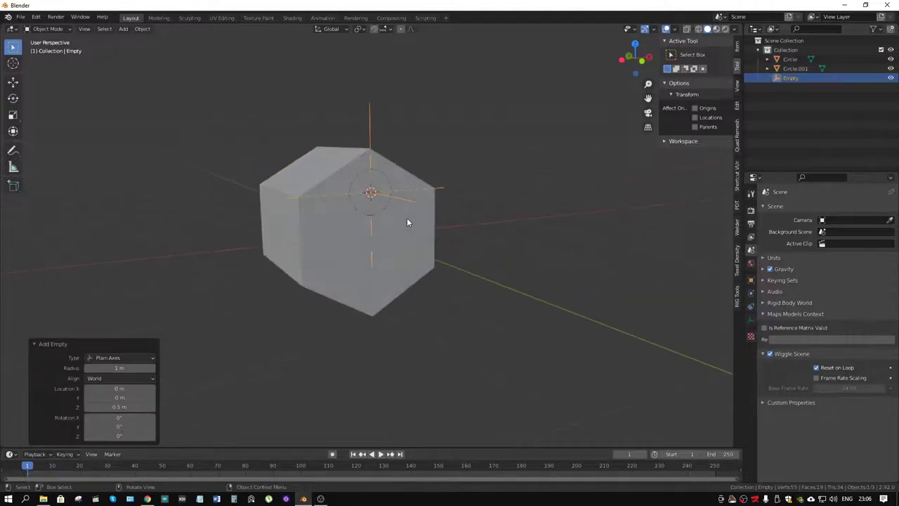
key(ctrl+z)
key(shift+s)
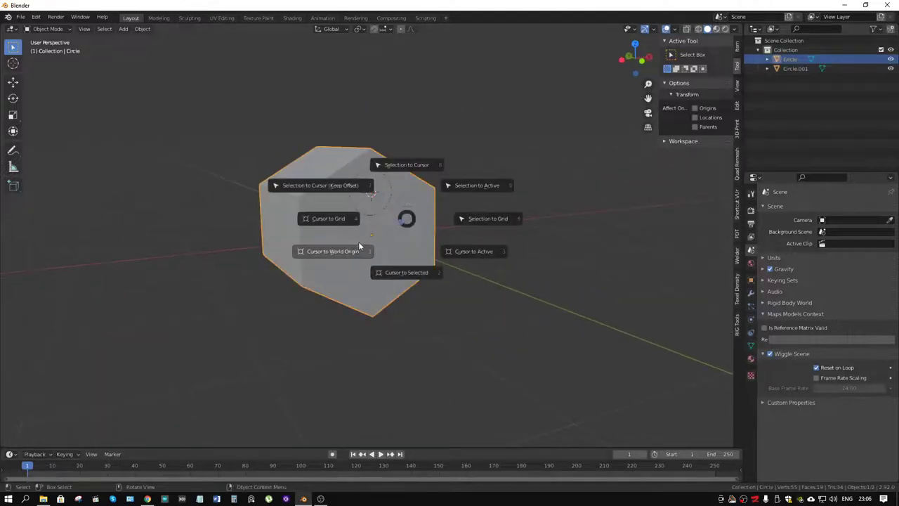
click(358, 246)
key(shift+a)
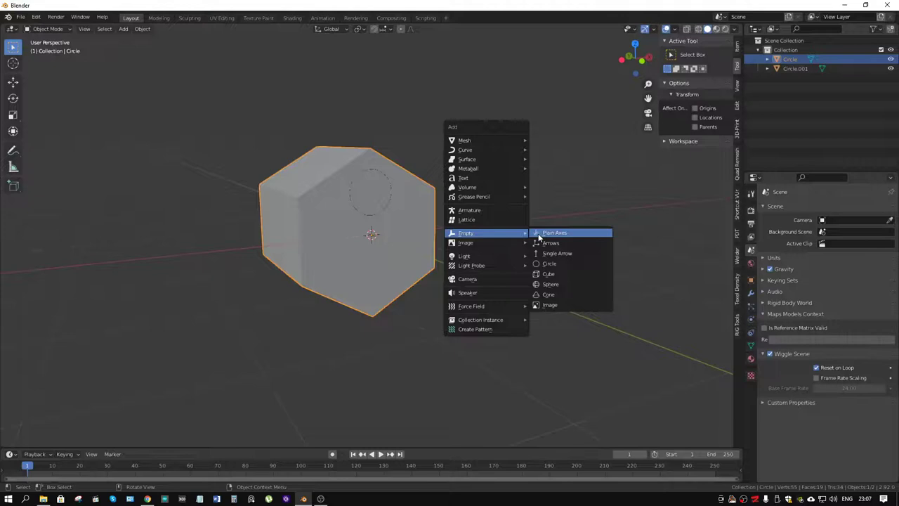
click(539, 235)
- Select Circle.001 and bring up its Add Modifier list
click(390, 199)
click(388, 198)
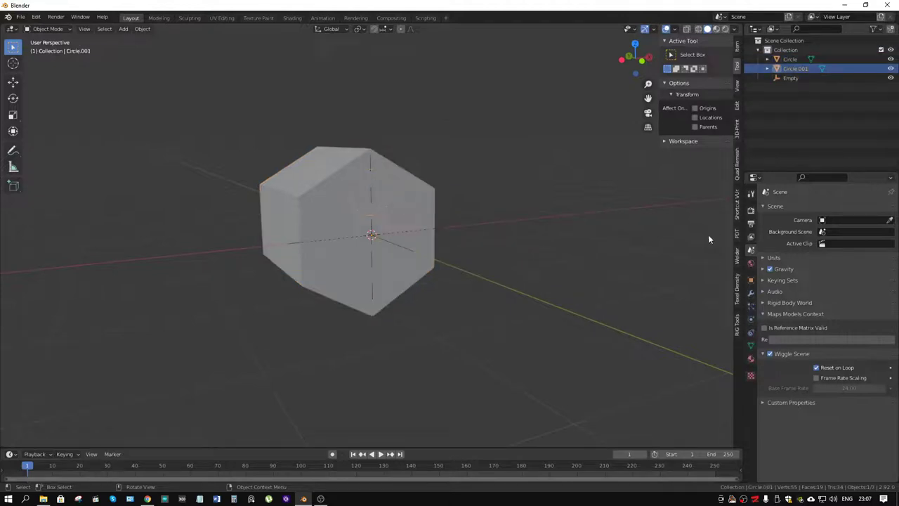
click(750, 293)
click(794, 208)
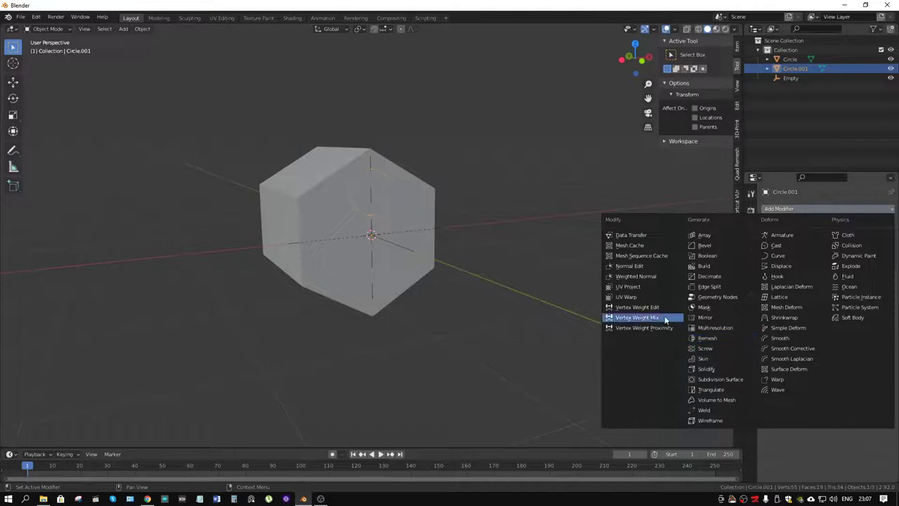
- Add an Array modifier to Circle.001 using the Empty as object offset instead of relative offset
click(704, 237)
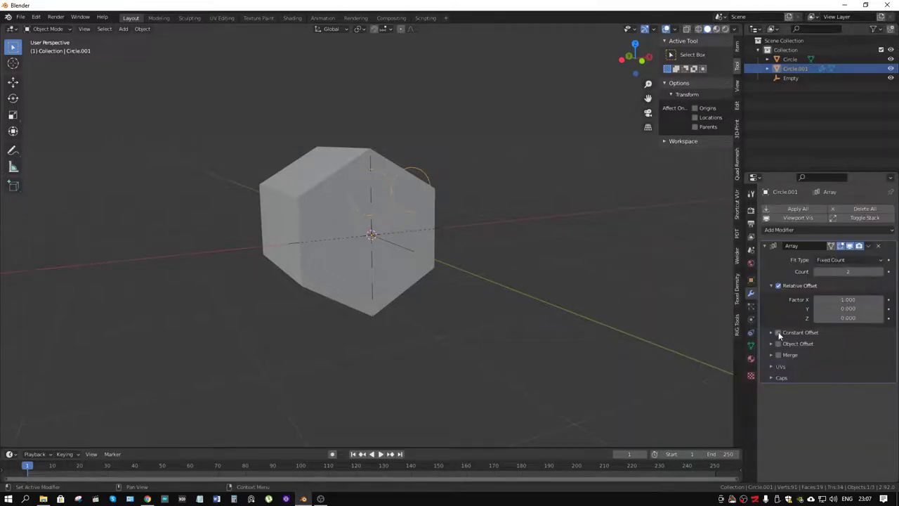
click(778, 285)
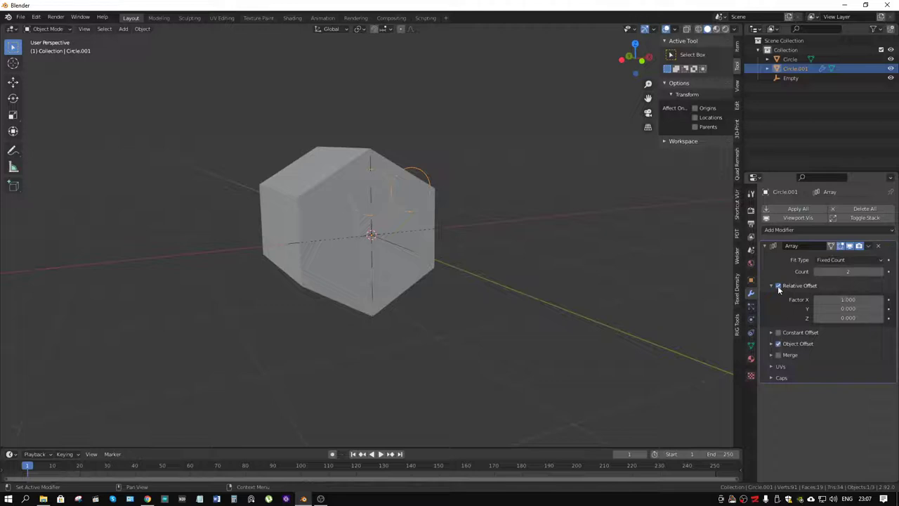
click(778, 343)
click(771, 344)
click(877, 358)
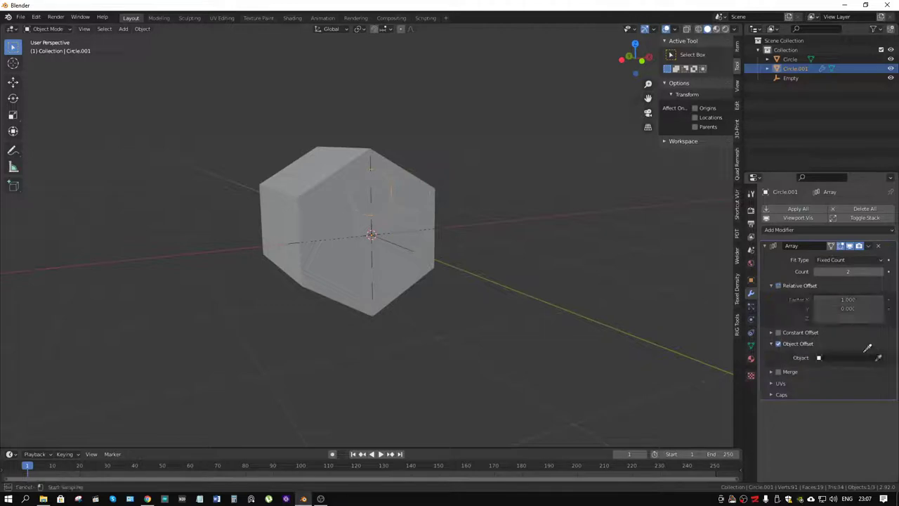
click(441, 226)
- Reselect Circle.001 and raise the array count to 5
click(441, 226)
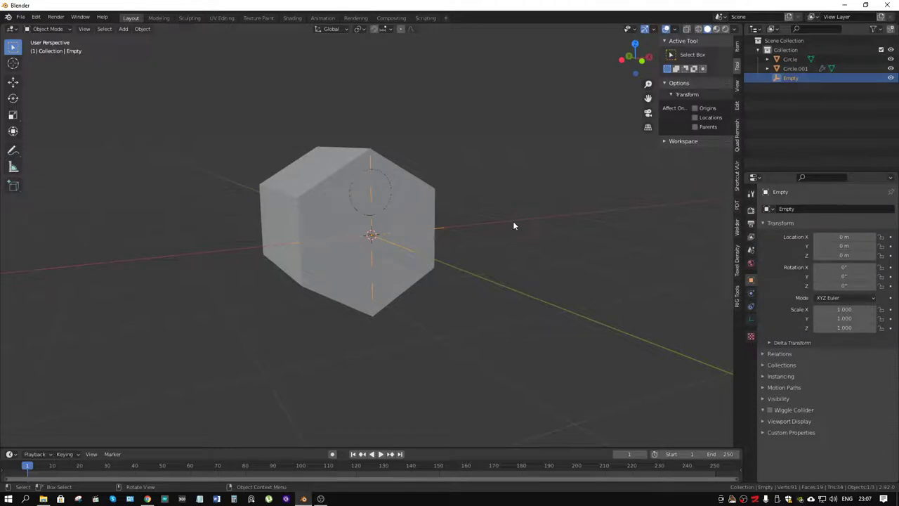
key(r)
key(z)
key(Escape)
click(390, 202)
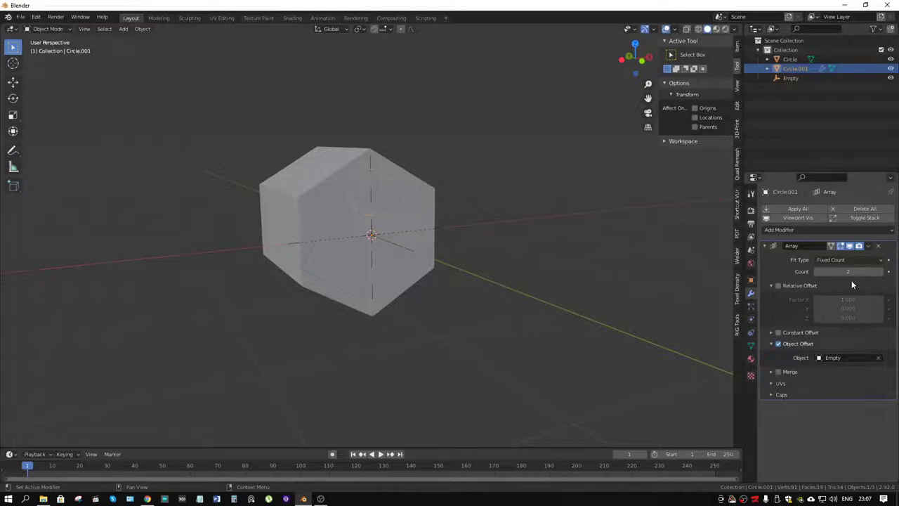
click(881, 272)
click(880, 273)
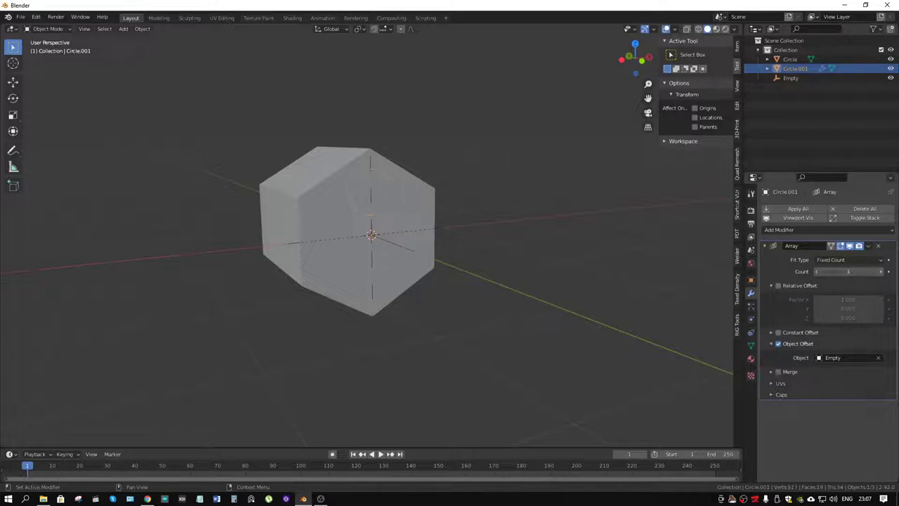
click(880, 273)
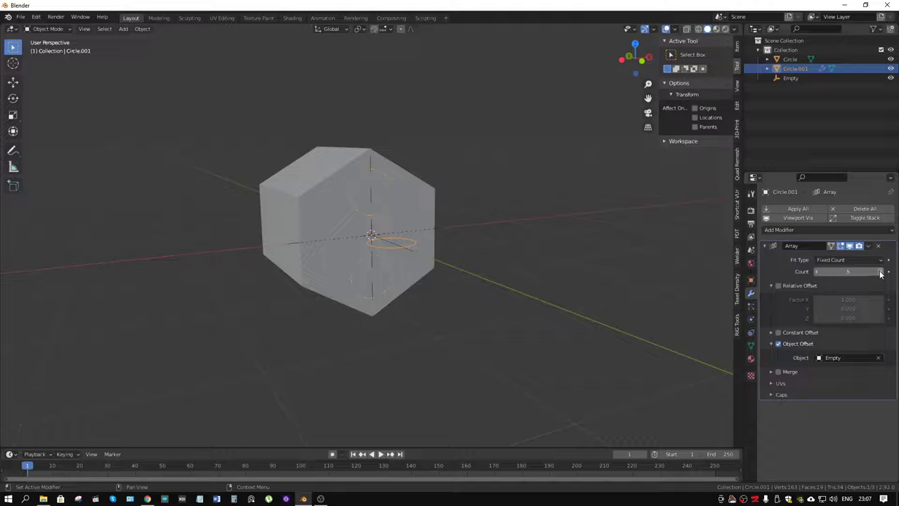
mouse_move(435, 211)
middle_down()
mouse_move(396, 201)
mouse_move(417, 198)
mouse_move(373, 178)
mouse_move(360, 193)
mouse_move(617, 274)
middle_up()
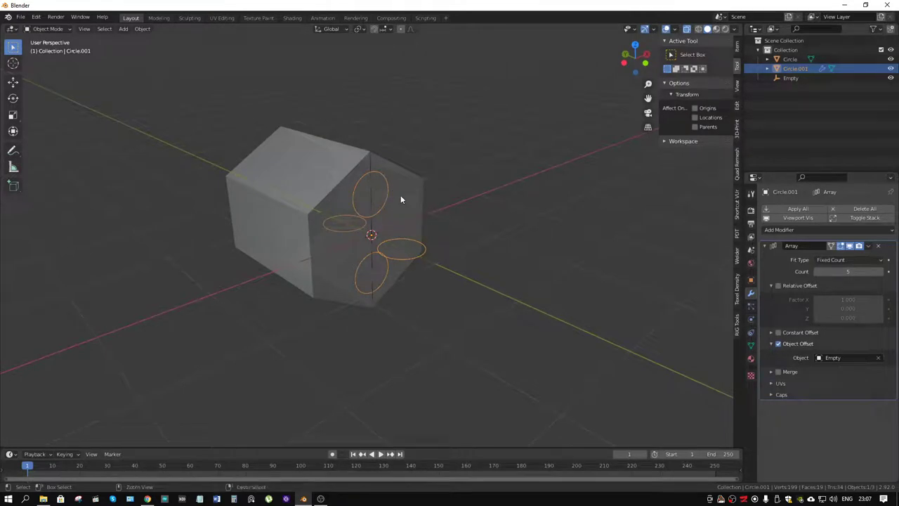
- Apply the rotation of Circle.001
key(ctrl+a)
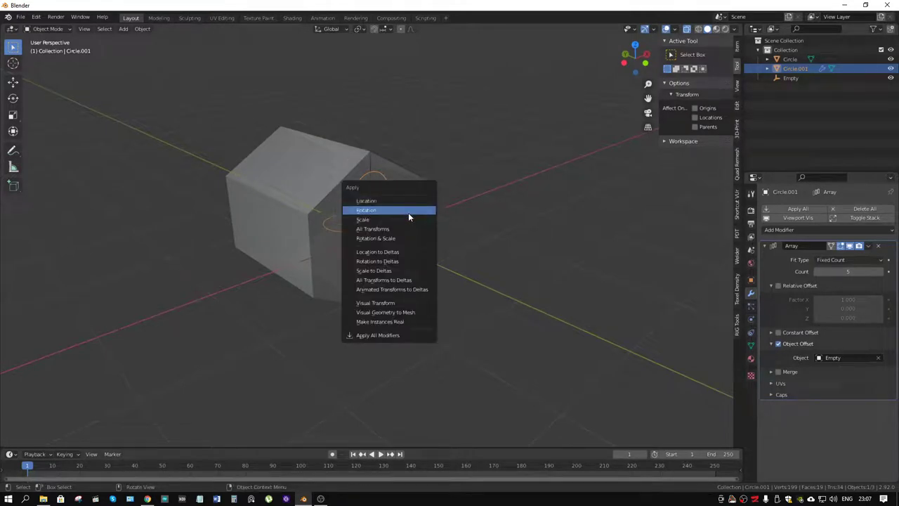
click(407, 211)
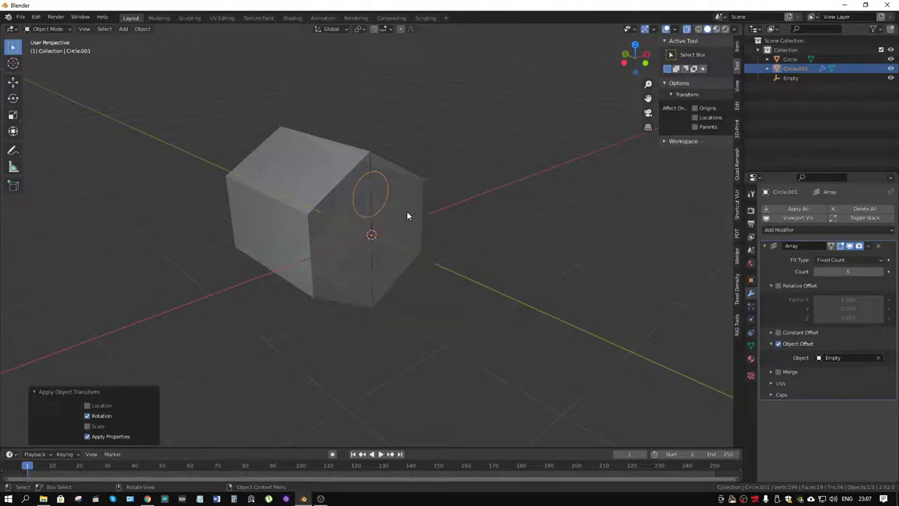
middle_drag(429, 216, 416, 215)
- Rotate the Empty 60° about Y so the ring copies circle the front face centre
click(446, 225)
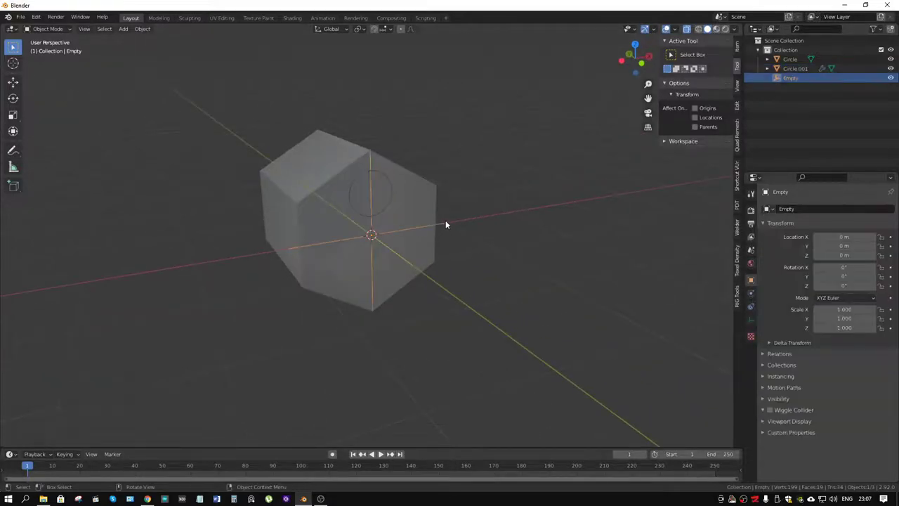
key(r)
key(y)
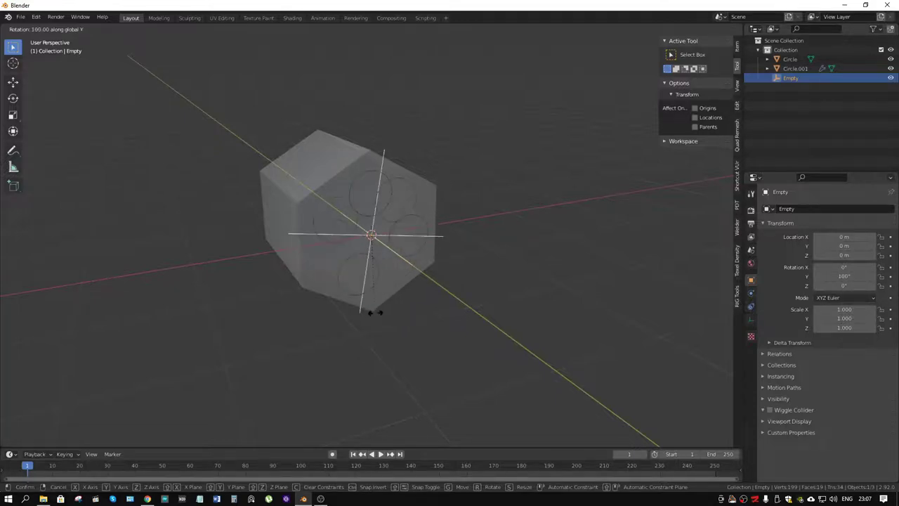
click(424, 291)
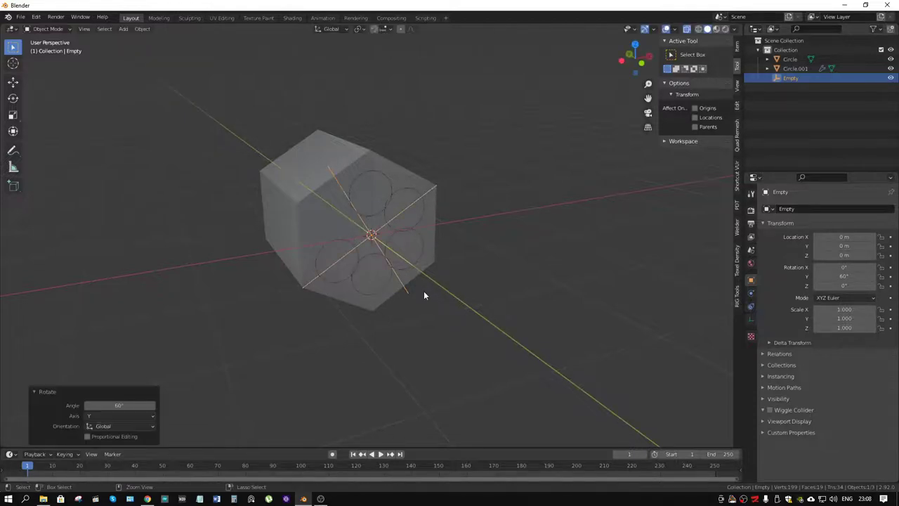
middle_drag(427, 260, 406, 188)
- Select Circle.001 and raise its array count to 6
click(405, 195)
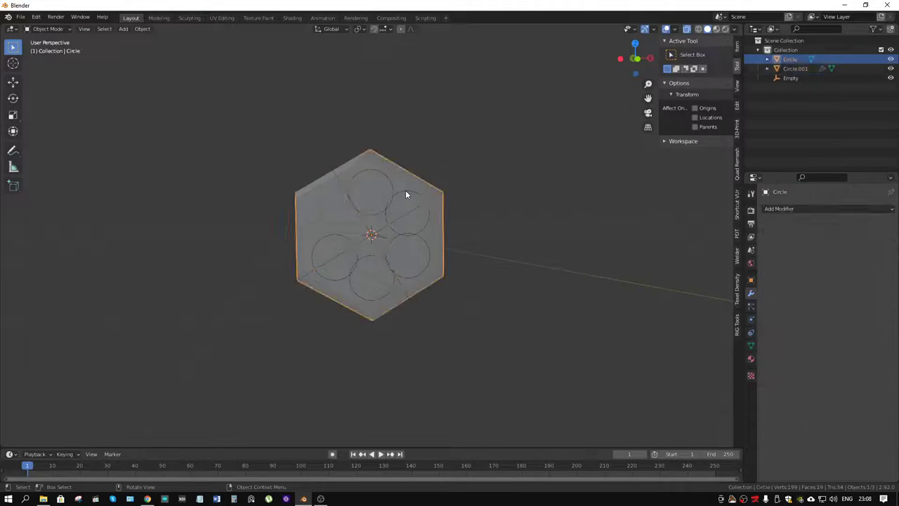
click(406, 194)
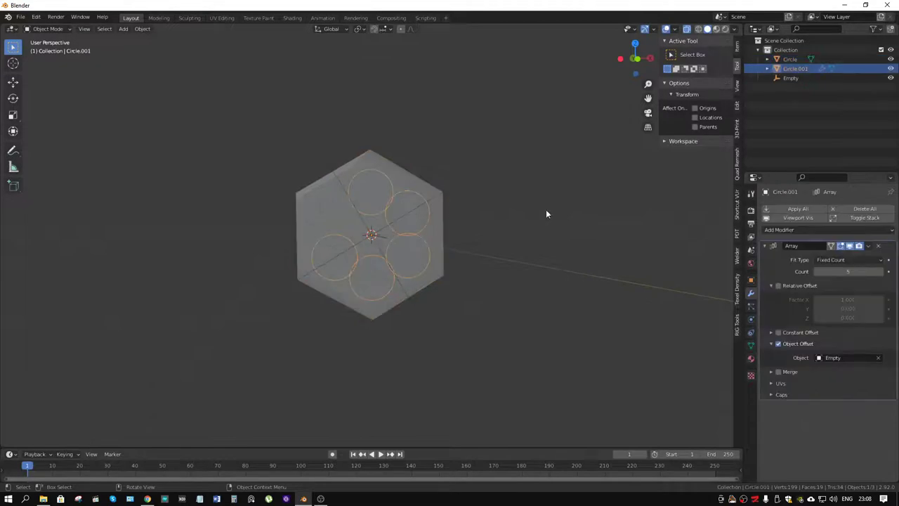
click(881, 271)
middle_drag(534, 218, 467, 186)
- In Edit Mode, select the whole circle and shrink it to 0.905
key(Tab)
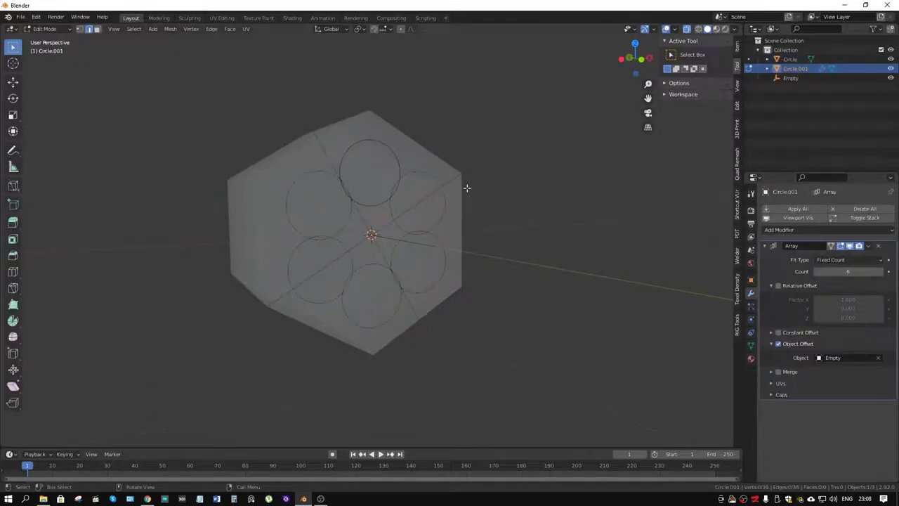
key(a)
middle_drag(388, 144, 468, 166)
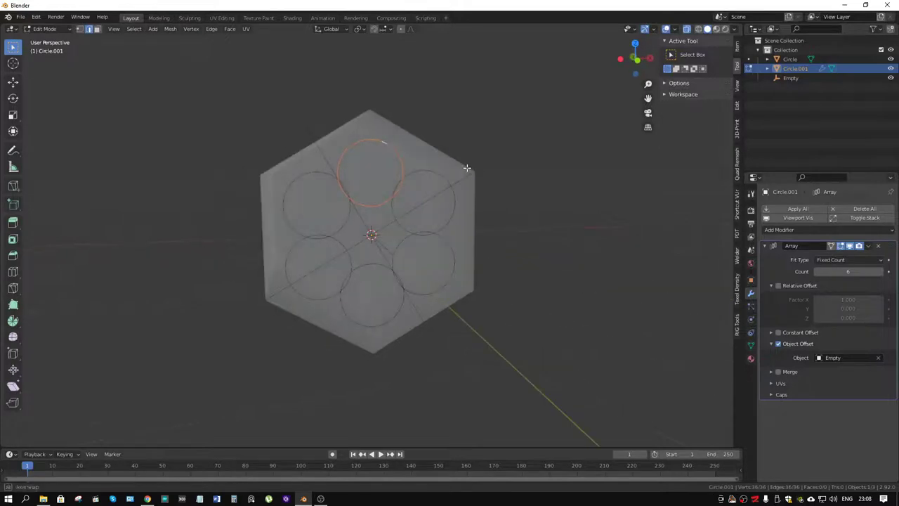
key(alt+z)
scroll(477, 168, up, 2)
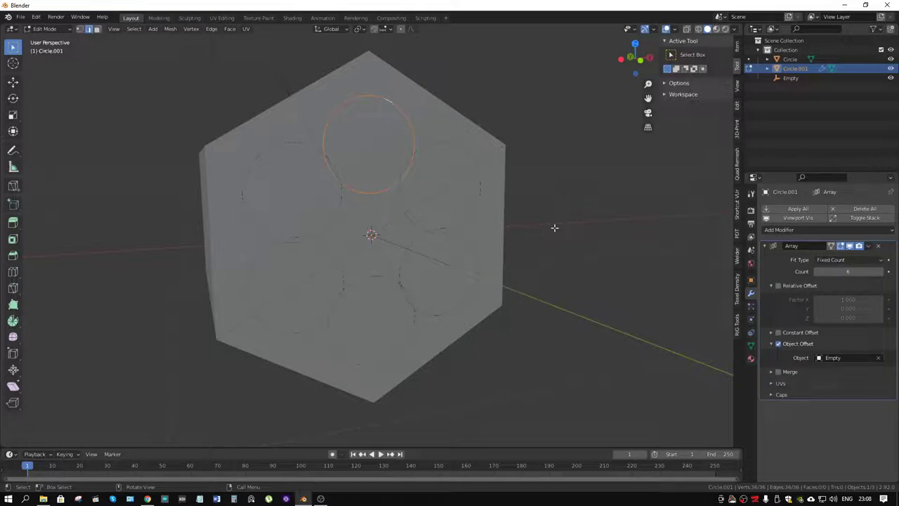
key(g)
key(z)
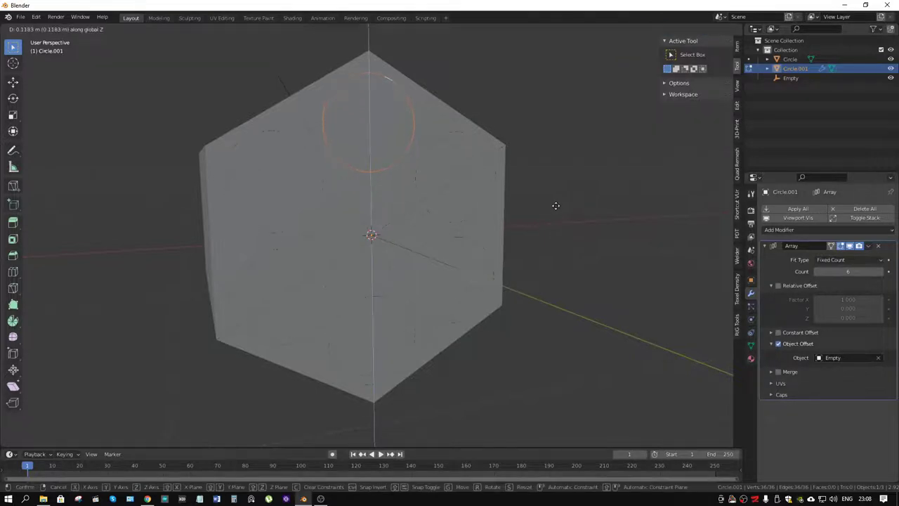
key(Escape)
key(g)
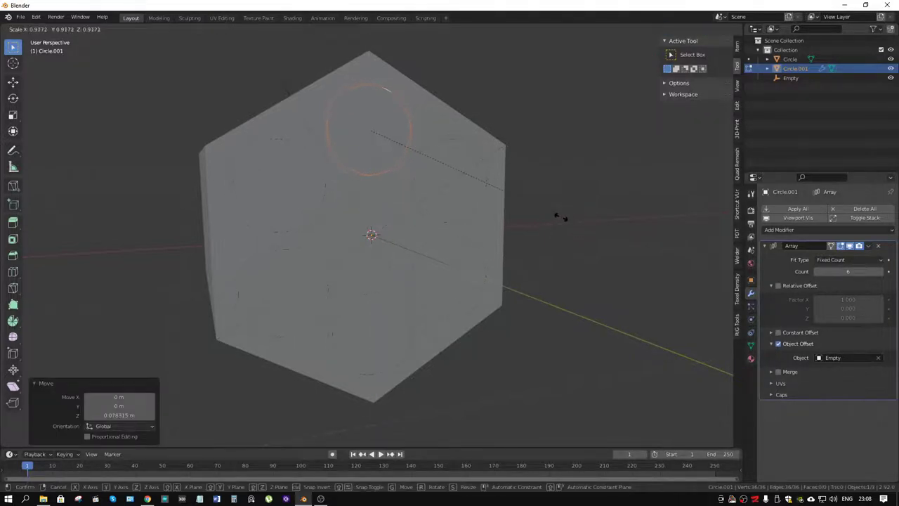
key(Escape)
- Fill the circle ring with a face
middle_drag(558, 216, 488, 207)
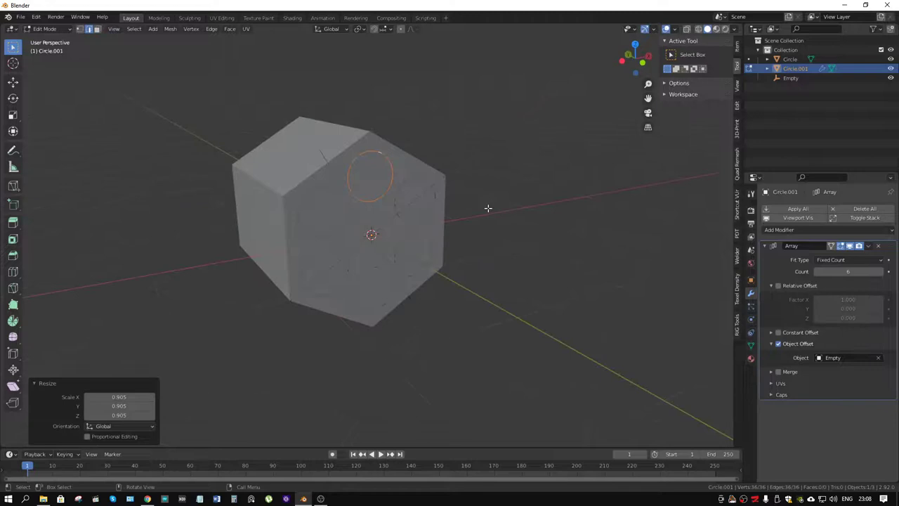
scroll(455, 211, up, 2)
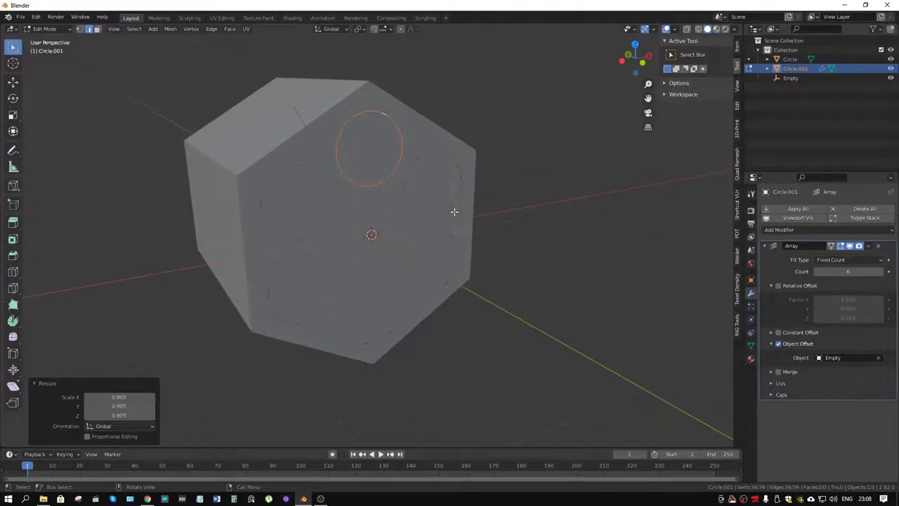
key(f)
middle_drag(455, 211, 457, 198)
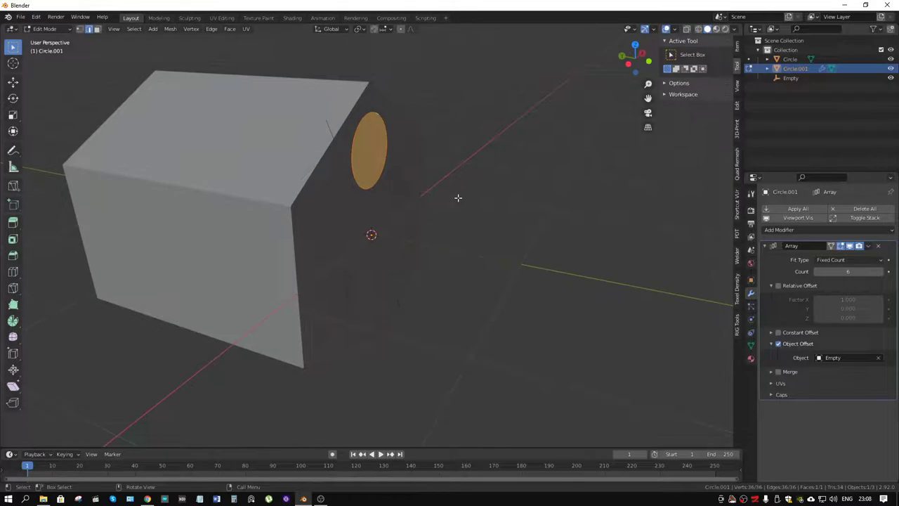
- Move the circle face along Y and extrude it along Y into a cylinder
key(g)
key(y)
click(469, 199)
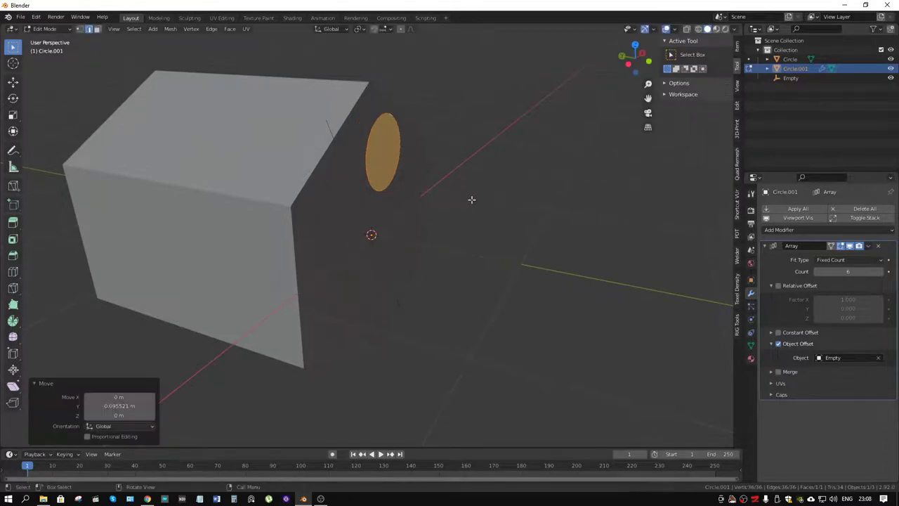
middle_drag(471, 199, 478, 198)
key(g)
key(y)
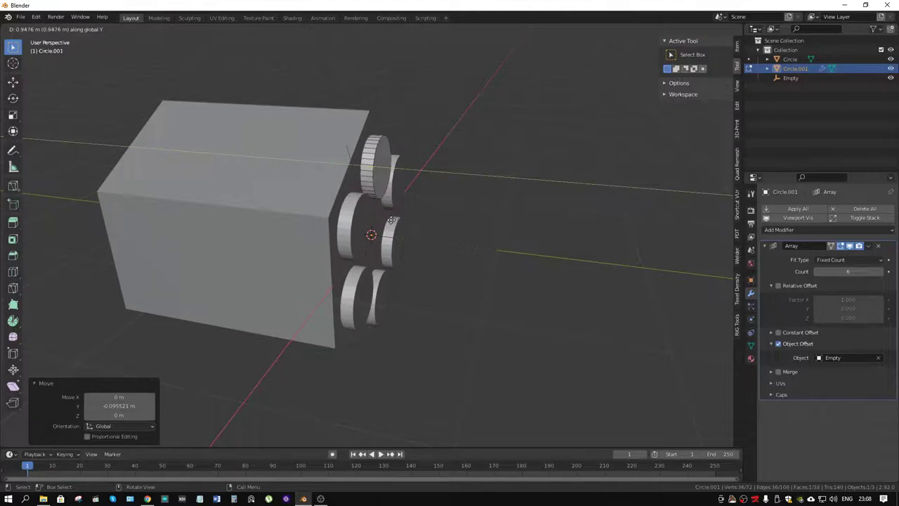
middle_drag(391, 220, 376, 198)
- Slide the cylinders along Y into the prism's front end and return to Object Mode
key(g)
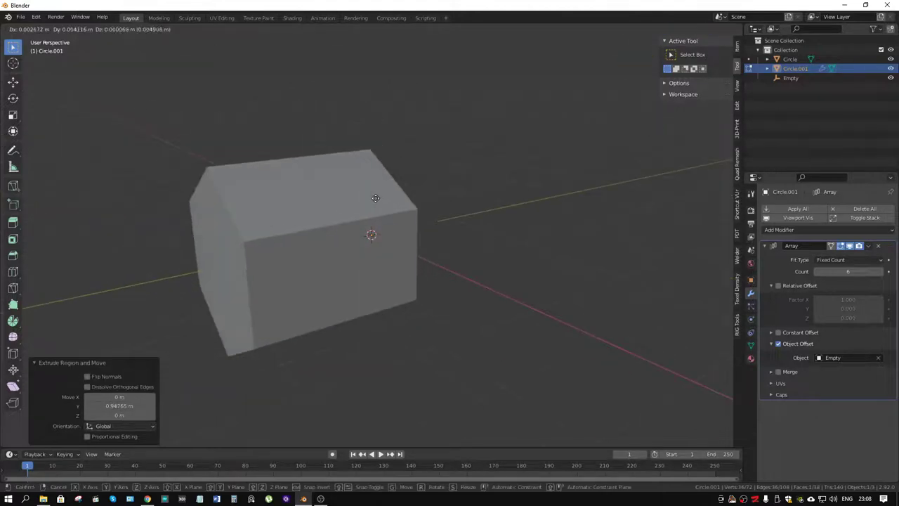
key(y)
click(281, 227)
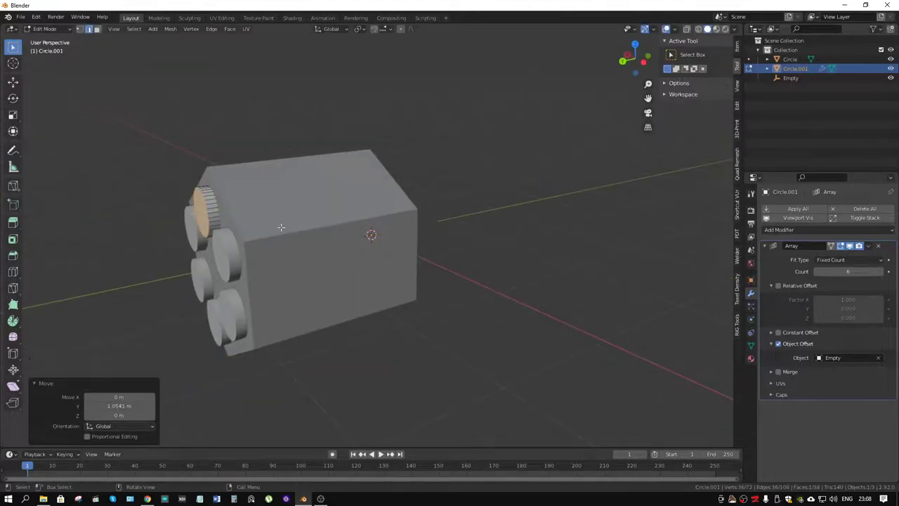
mouse_move(280, 227)
middle_down()
mouse_move(417, 227)
mouse_move(403, 195)
mouse_move(381, 187)
mouse_move(441, 177)
middle_up()
key(Tab)
scroll(439, 185, up, 3)
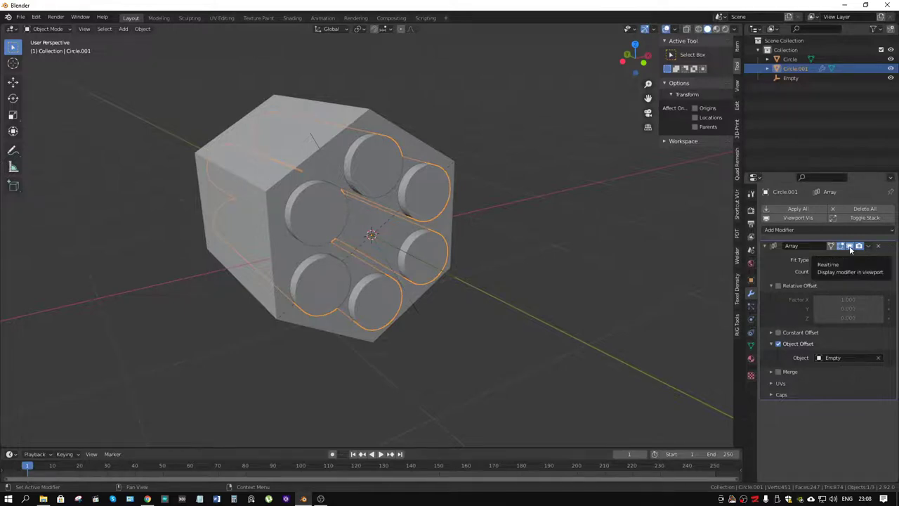
- Hide the cutter's array copies in the viewport and select the hexagonal prism
click(850, 246)
middle_drag(492, 165, 438, 161)
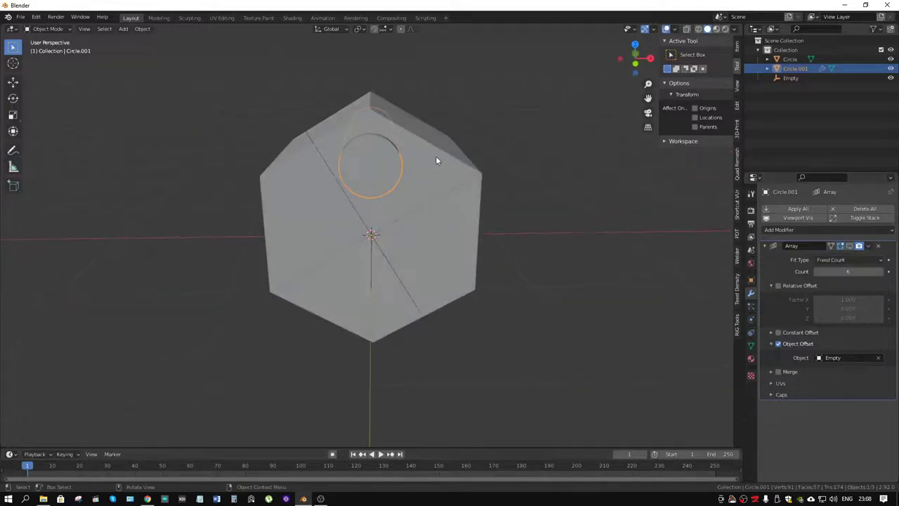
click(436, 160)
key(ctrl+Tab)
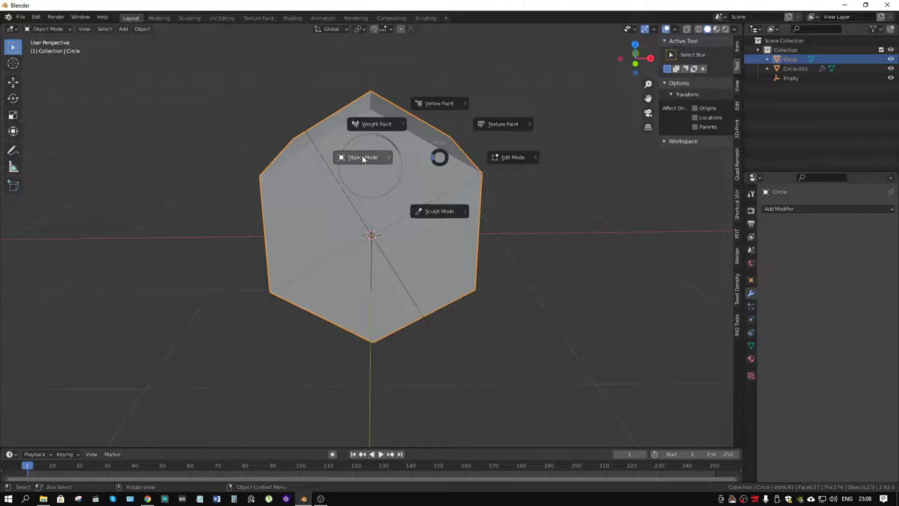
click(496, 159)
mouse_move(496, 159)
middle_down()
mouse_move(442, 147)
mouse_move(458, 152)
middle_up()
key(Tab)
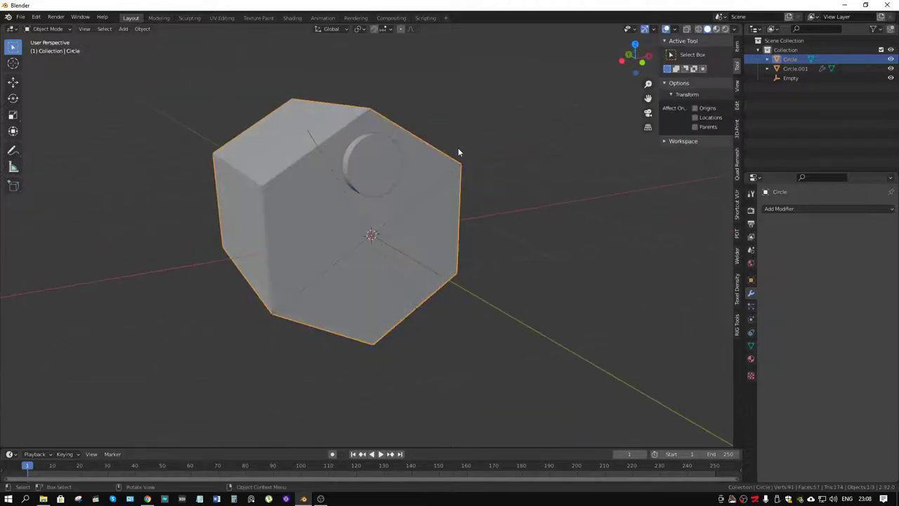
- Subtract the cutter circle from the prism with a Difference boolean and apply the modifier
click(384, 160)
shift+click(406, 144)
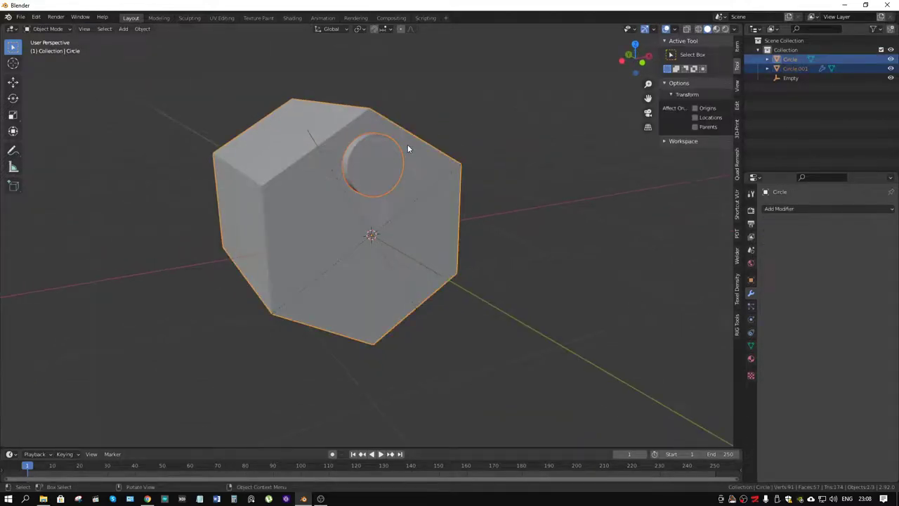
key(ctrl+KP_Subtract)
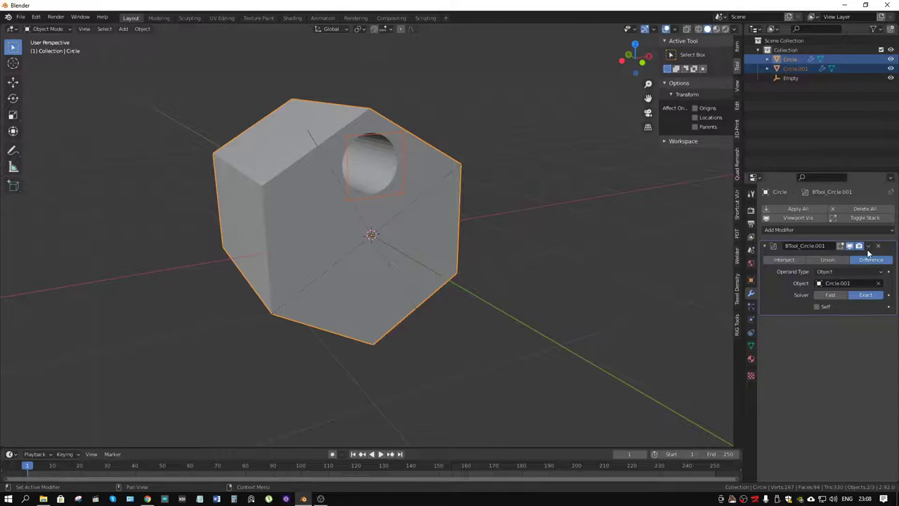
click(869, 246)
click(845, 255)
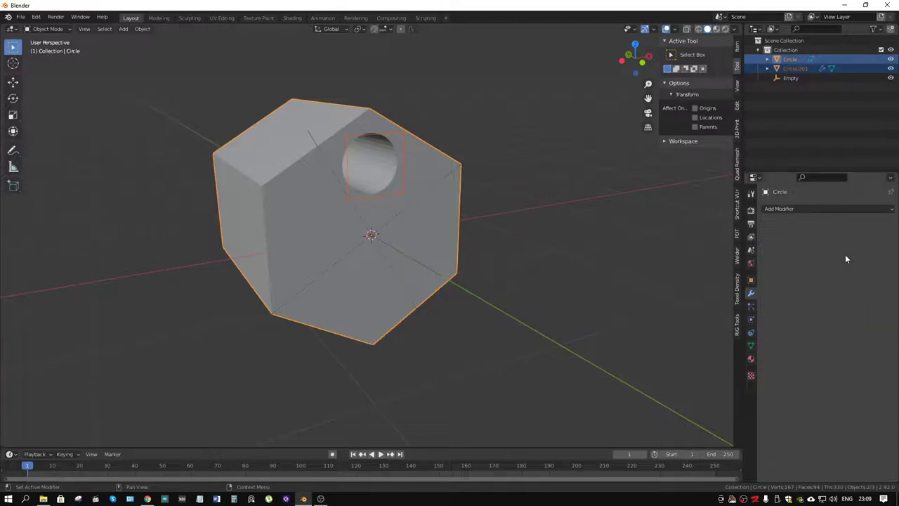
click(433, 170)
key(Tab)
- Delete the two faces beside the hole
middle_drag(453, 172, 424, 162)
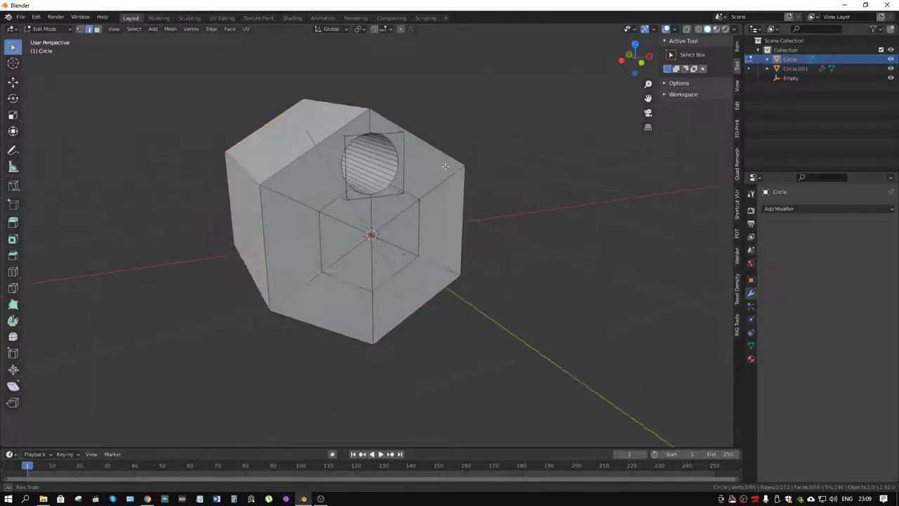
click(346, 190)
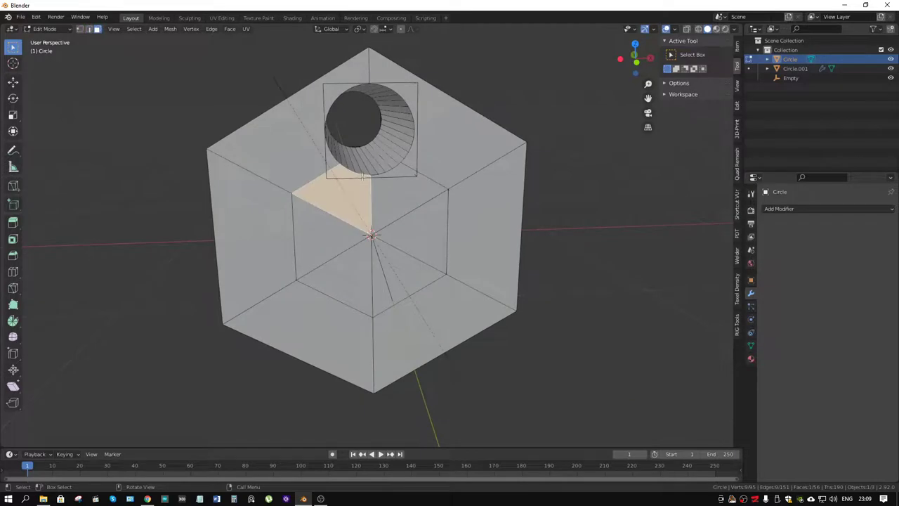
middle_drag(345, 190, 388, 110)
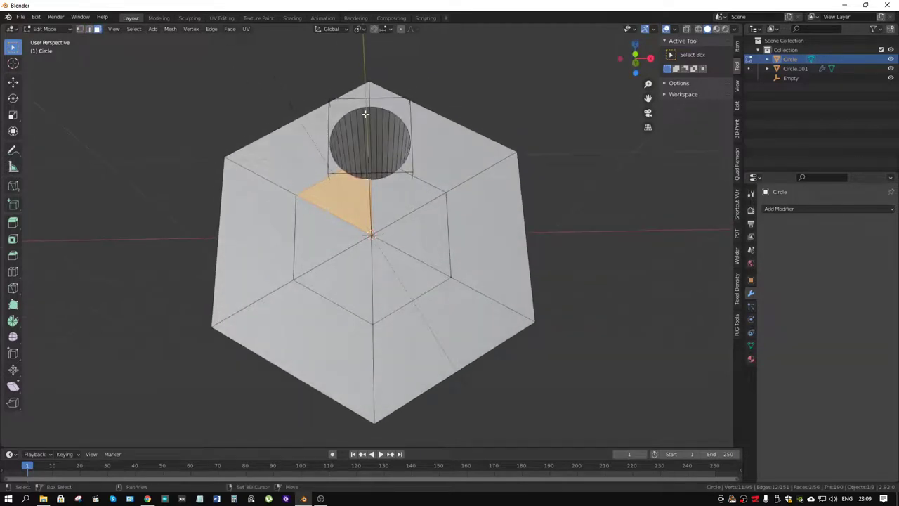
shift+click(355, 158)
mouse_move(355, 158)
middle_down()
mouse_move(388, 168)
mouse_move(304, 123)
mouse_move(365, 134)
middle_up()
key(x)
click(372, 186)
- Delete the remaining single faces near the top and upper-left of the prism
key(x)
click(304, 122)
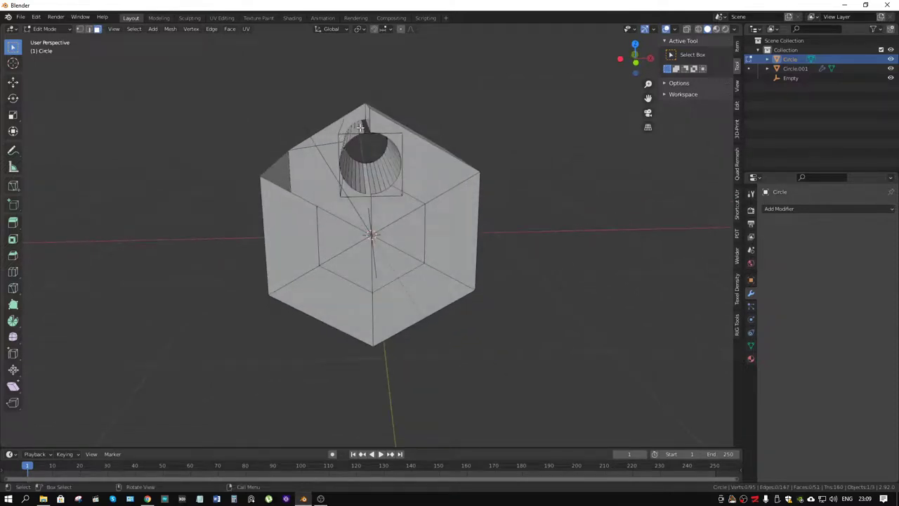
click(355, 120)
key(x)
click(354, 118)
middle_drag(354, 118, 358, 129)
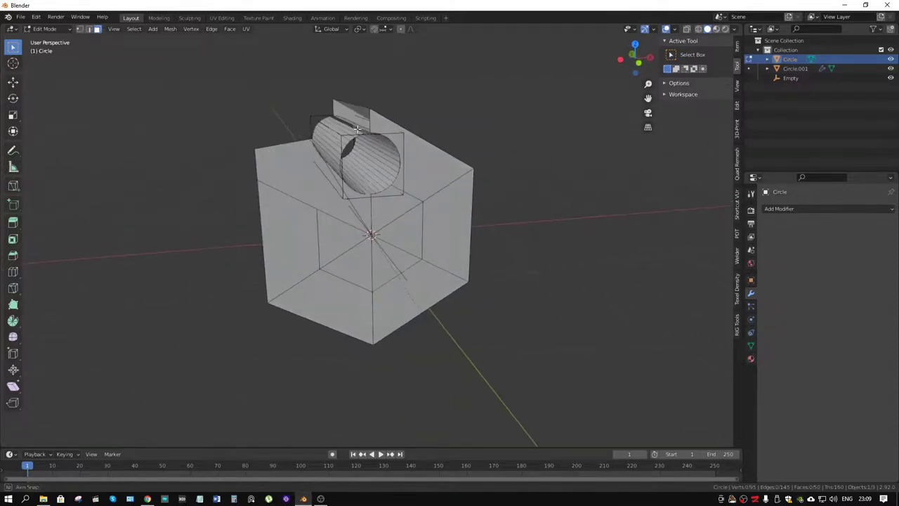
click(293, 151)
key(x)
click(293, 150)
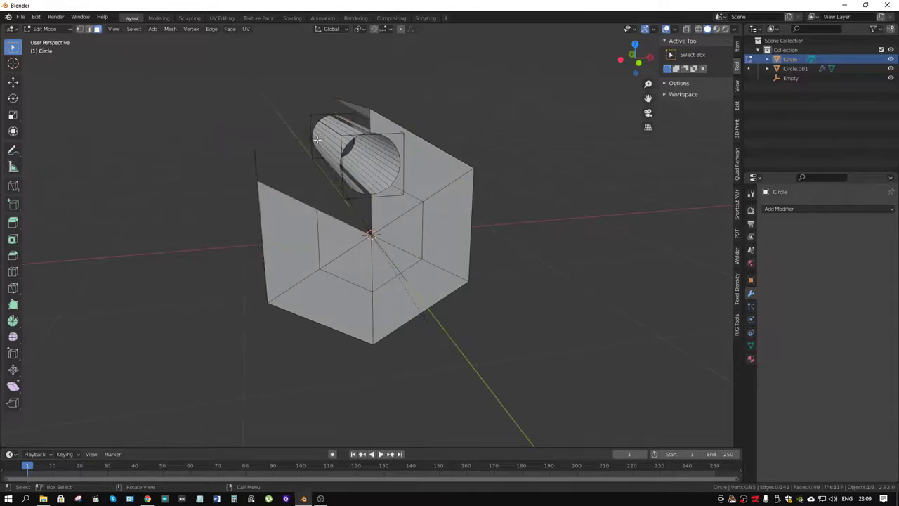
mouse_move(294, 151)
middle_down()
mouse_move(394, 142)
mouse_move(344, 136)
middle_up()
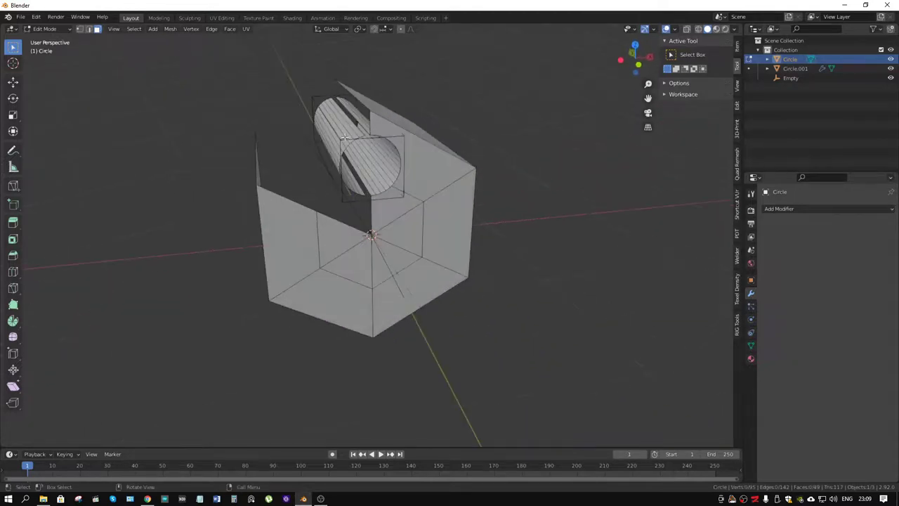
- Select the hole's cylinder faces with L and delete them
key(l)
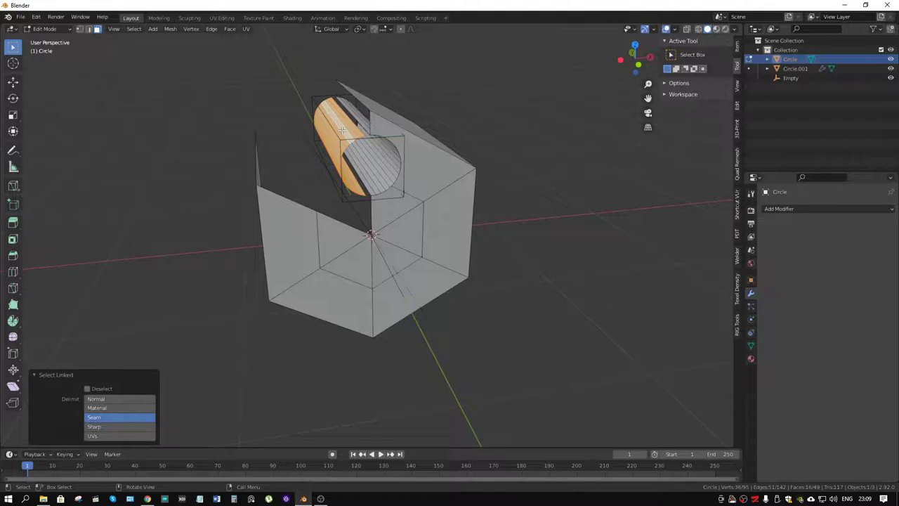
key(x)
click(341, 129)
- Keep only the half-cylinder and wedge top face by inverting the selection and deleting the rest
middle_drag(341, 129, 373, 123)
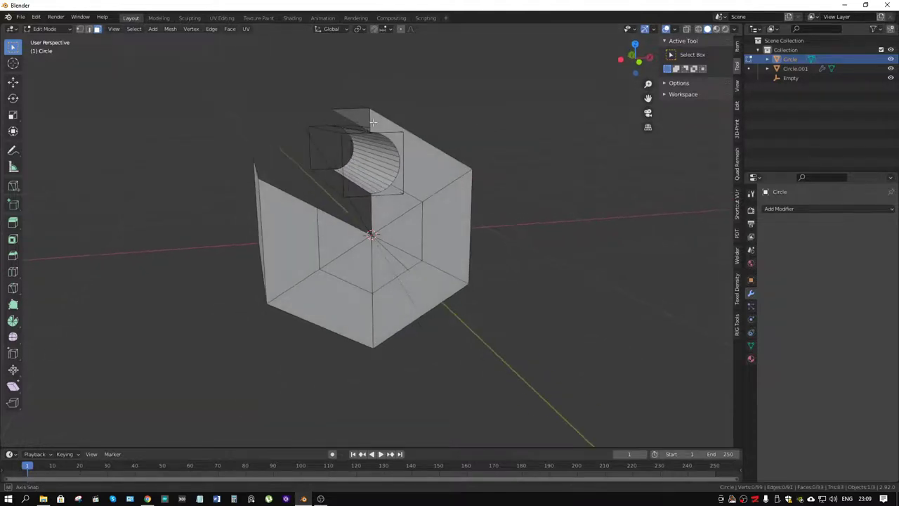
alt+click(368, 188)
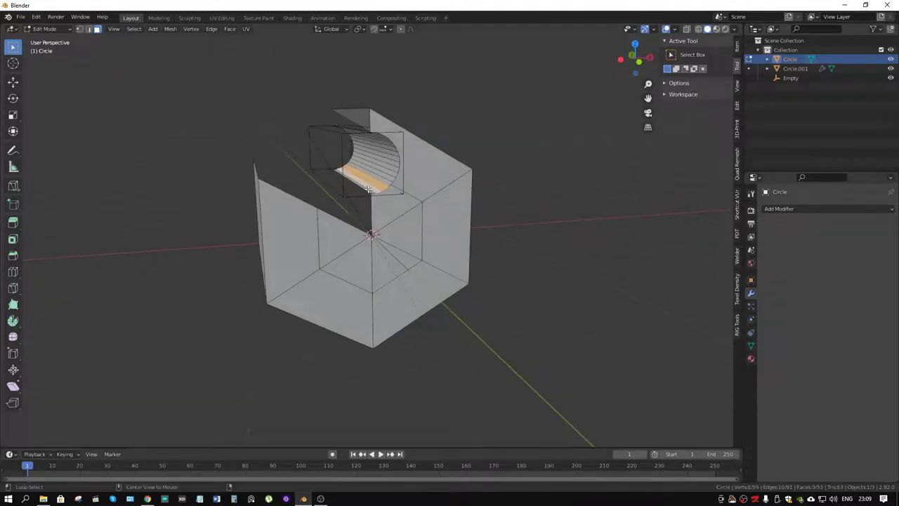
mouse_move(387, 166)
middle_down()
mouse_move(366, 141)
mouse_move(436, 176)
mouse_move(582, 151)
middle_up()
ctrl+click(366, 142)
shift+click(445, 185)
key(ctrl+i)
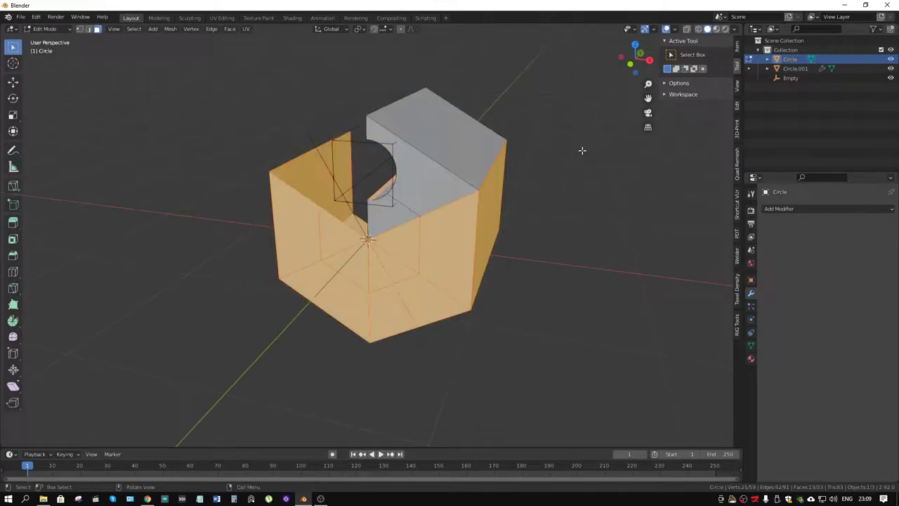
key(x)
click(582, 152)
- Hide the box-shaped cutter object and select the wedge piece
middle_drag(410, 126, 430, 132)
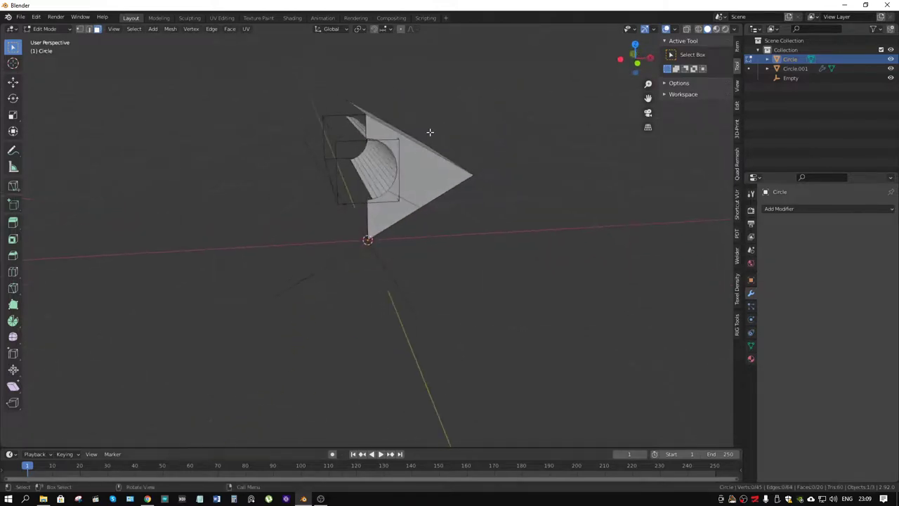
key(Tab)
click(343, 142)
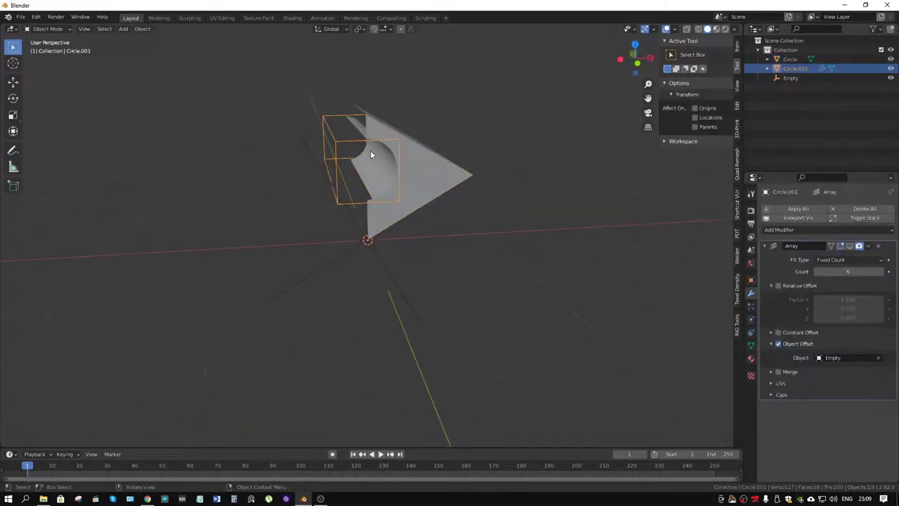
key(h)
click(381, 253)
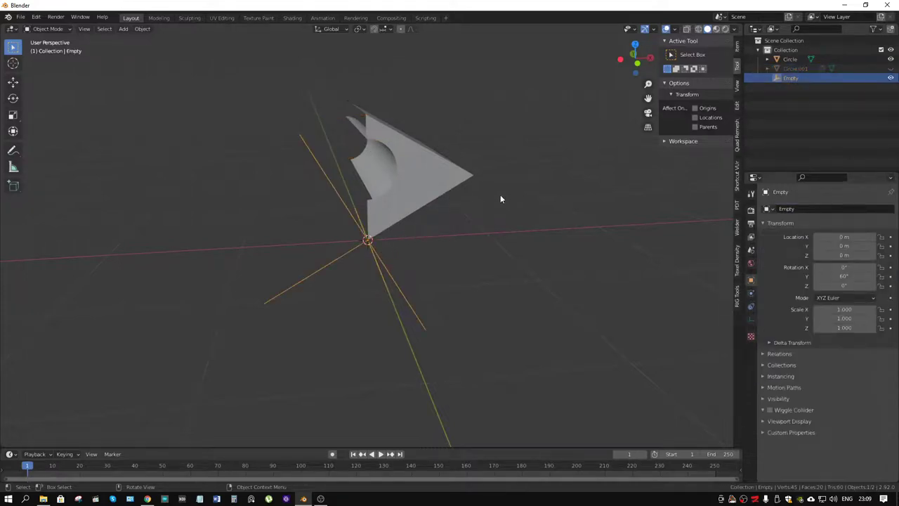
mouse_move(500, 199)
middle_down()
mouse_move(499, 179)
mouse_move(440, 176)
mouse_move(497, 182)
mouse_move(450, 181)
middle_up()
click(439, 176)
- Add a Mirror modifier followed by an Array modifier to the wedge
click(823, 209)
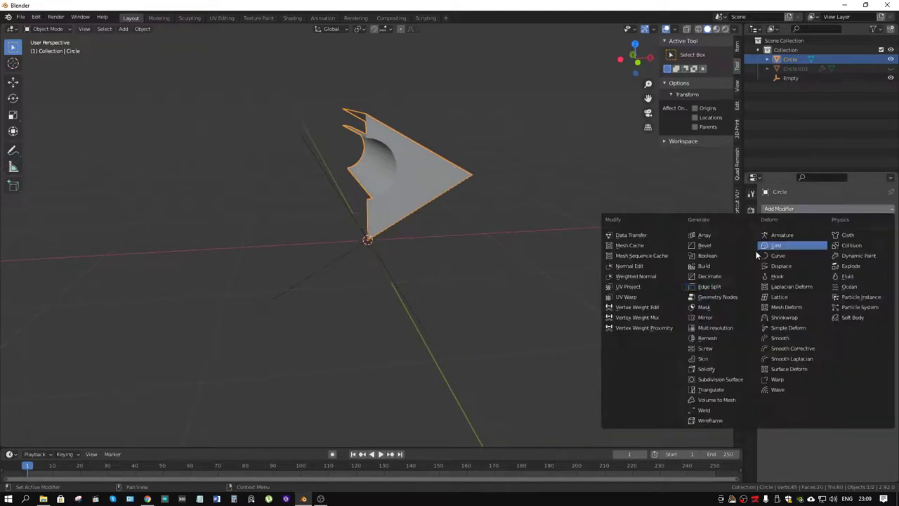
click(720, 317)
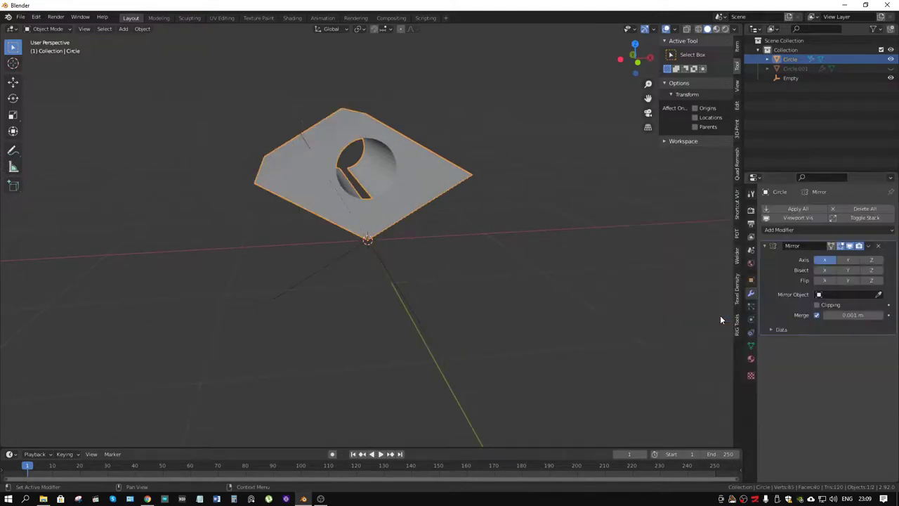
click(842, 230)
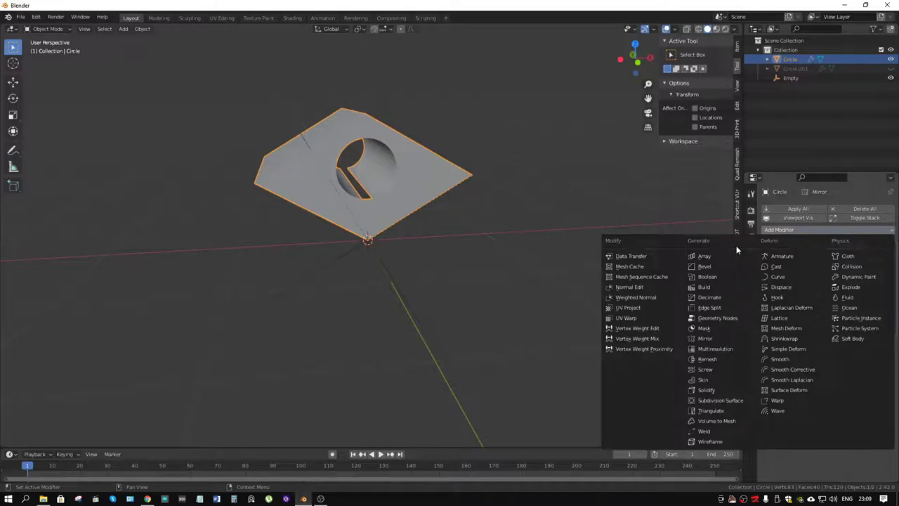
click(702, 256)
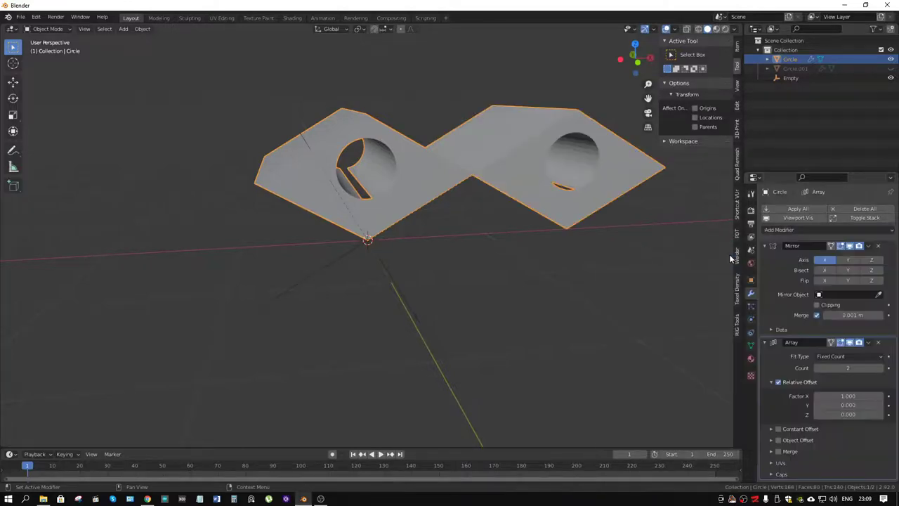
- Switch the array from relative offset to object offset, using the Empty
click(778, 382)
click(770, 439)
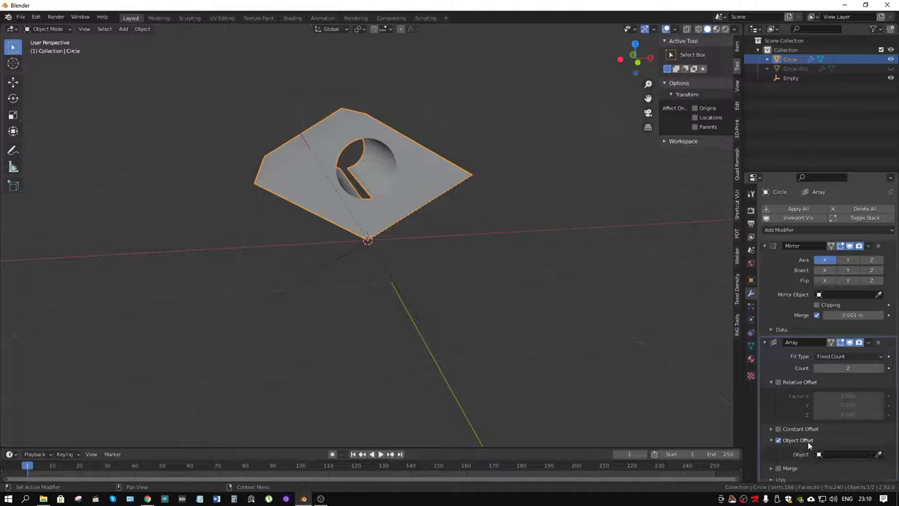
click(878, 454)
click(387, 260)
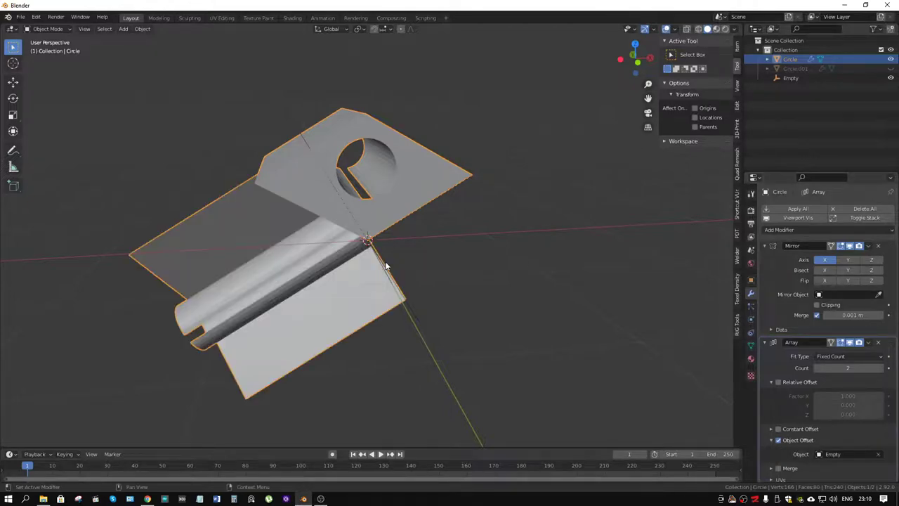
key(ctrl+a)
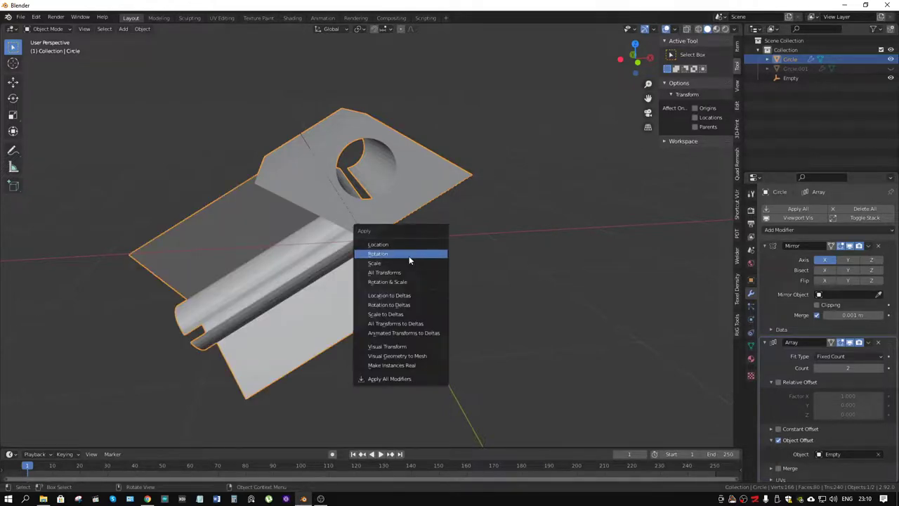
- Apply the piece's rotation and rotate the Empty 60° about Y
click(409, 254)
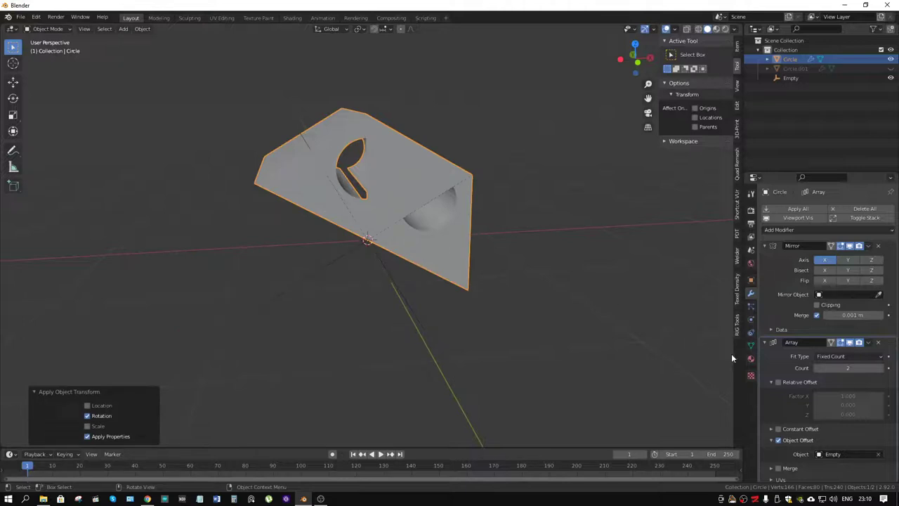
click(394, 287)
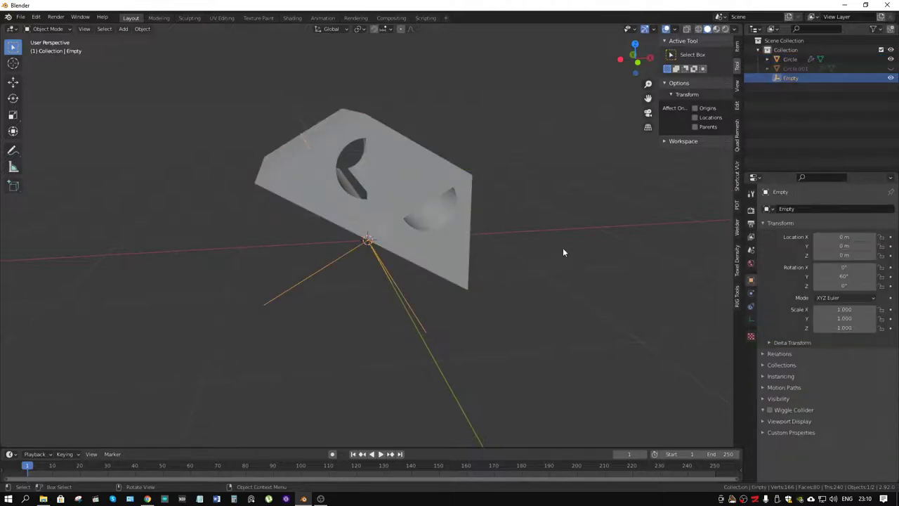
key(r)
key(y)
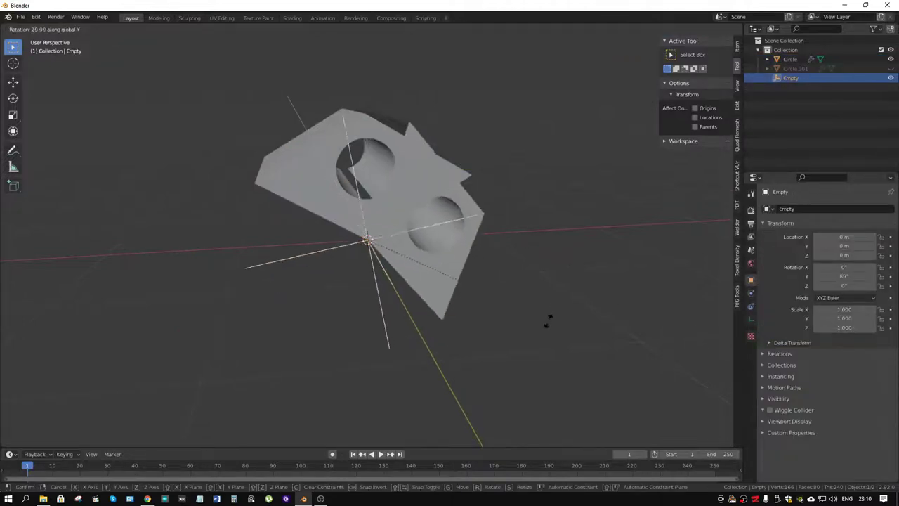
click(429, 363)
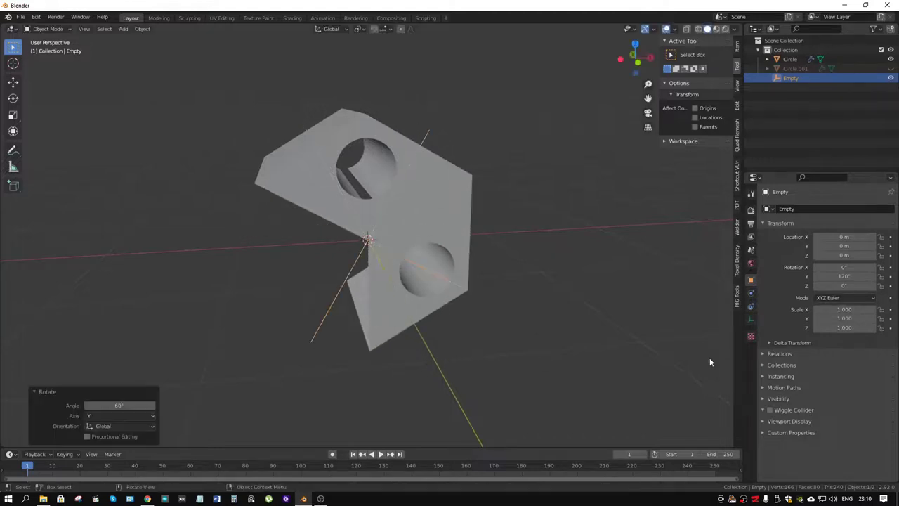
- Raise the holed piece's array count to 3
click(439, 214)
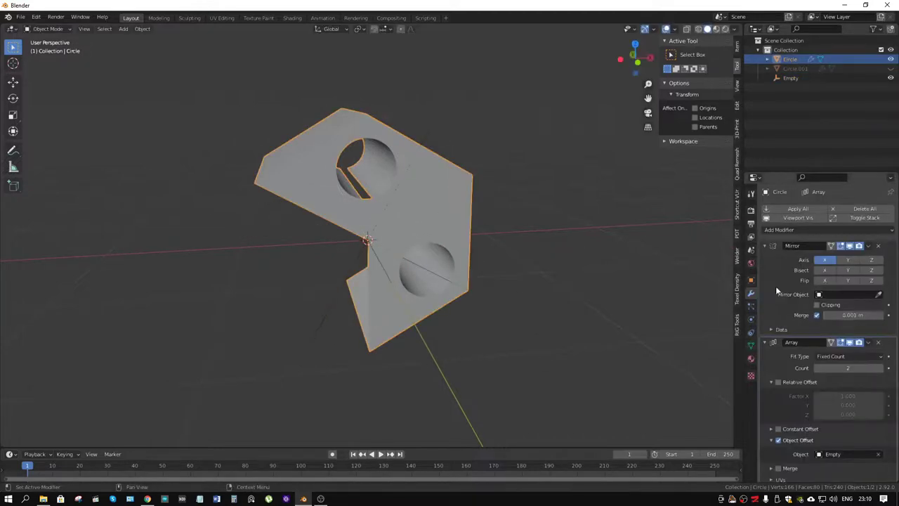
click(882, 370)
mouse_move(471, 248)
middle_down()
mouse_move(472, 235)
mouse_move(400, 150)
mouse_move(393, 184)
middle_up()
key(Tab)
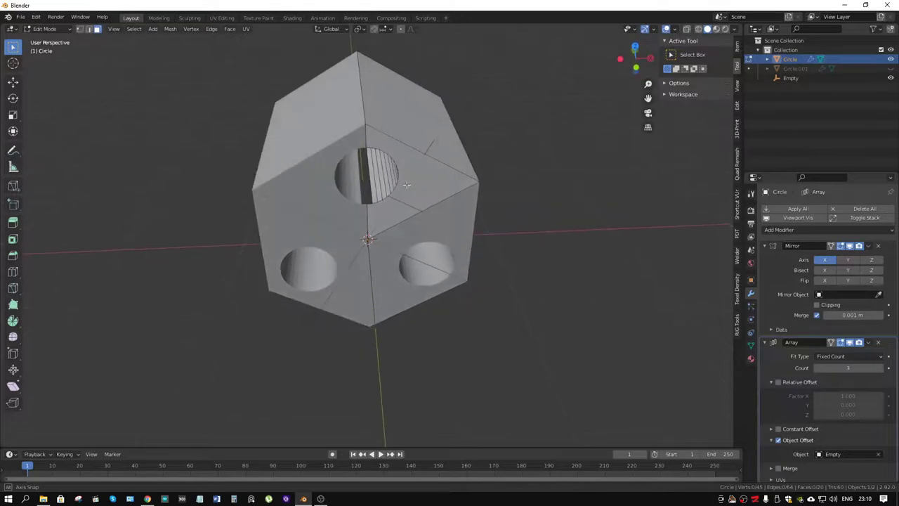
- Change the snapping target and move the selected geometry 1.8048 m along Y
scroll(393, 184, up, 5)
scroll(370, 155, up, 2)
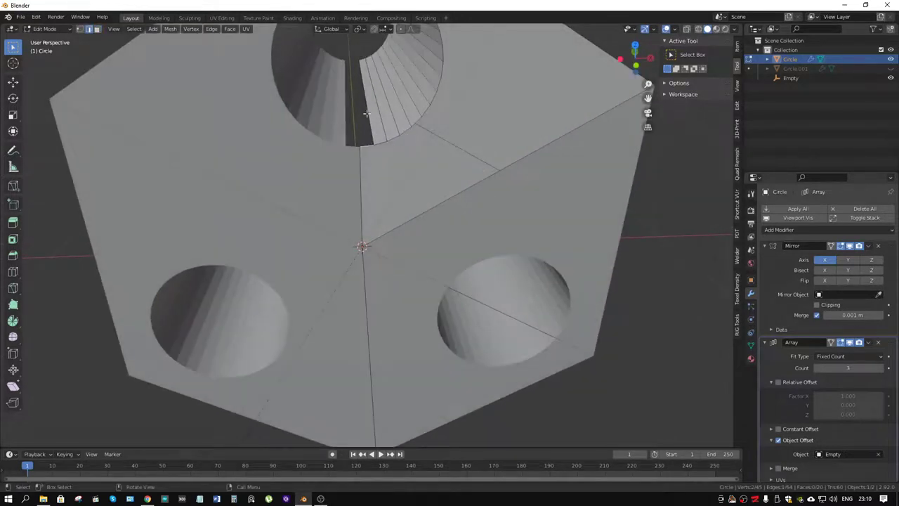
key(g)
key(y)
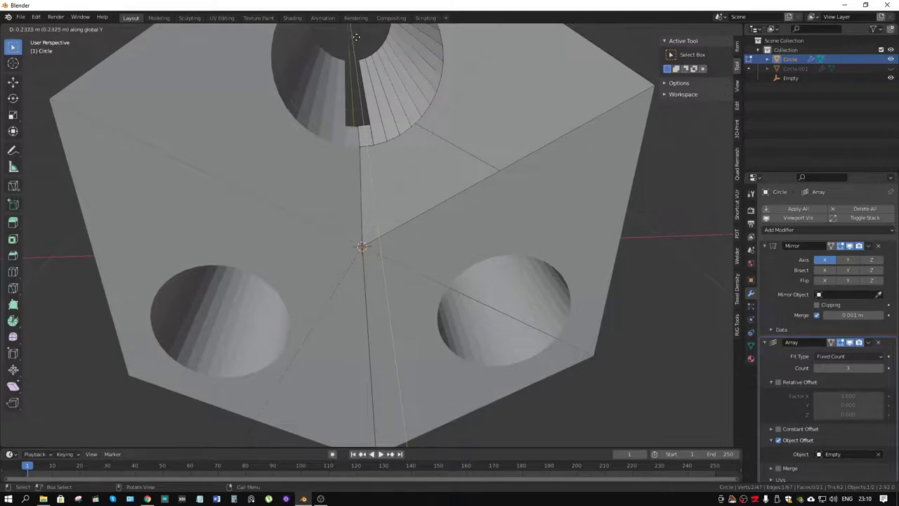
key(Escape)
click(388, 32)
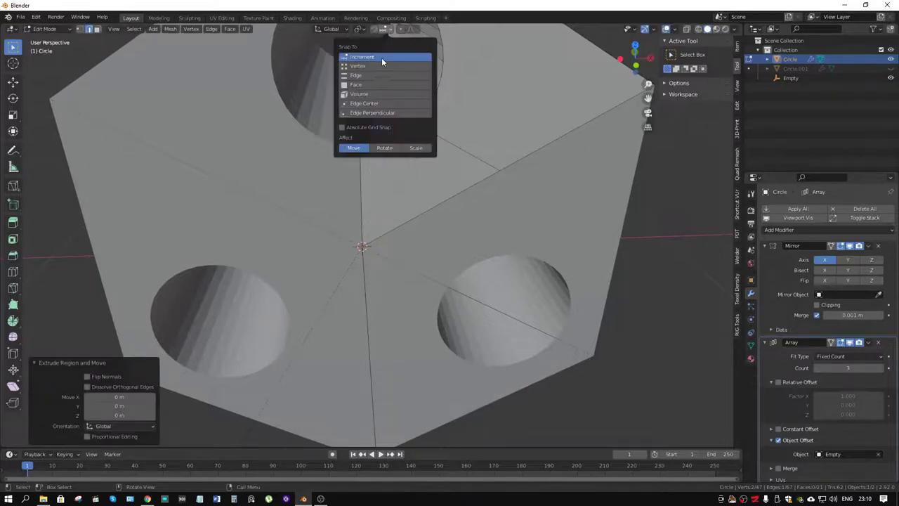
click(383, 64)
key(g)
key(y)
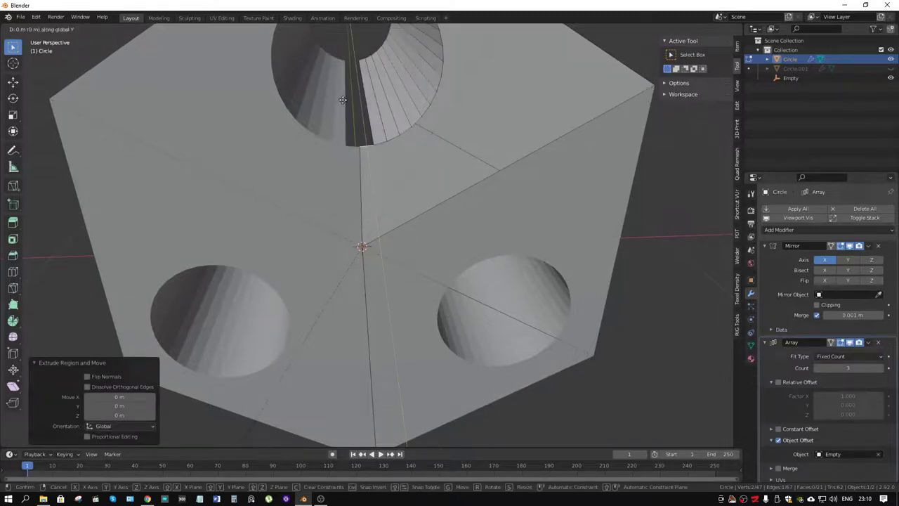
click(357, 63)
- Merge the duplicate vertices by distance, removing 2 vertices
middle_drag(357, 64, 377, 103)
key(q)
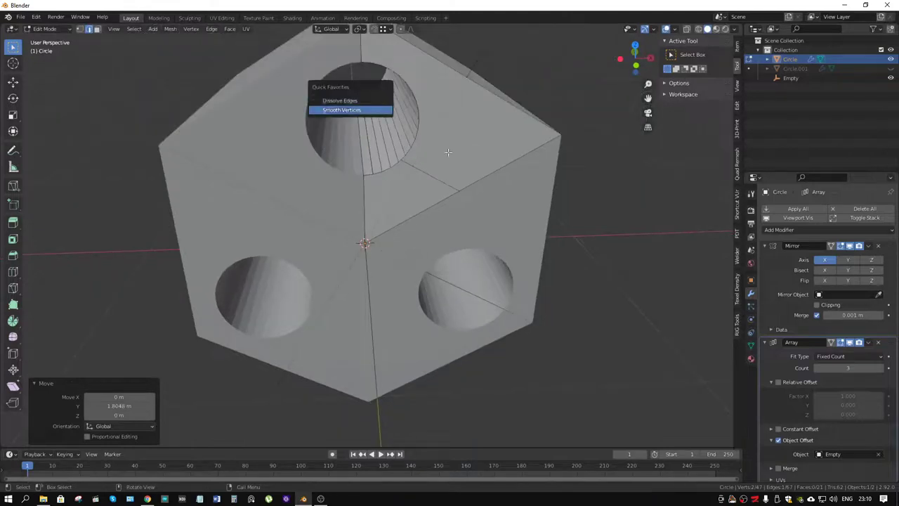
key(Escape)
key(3)
click(445, 128)
key(m)
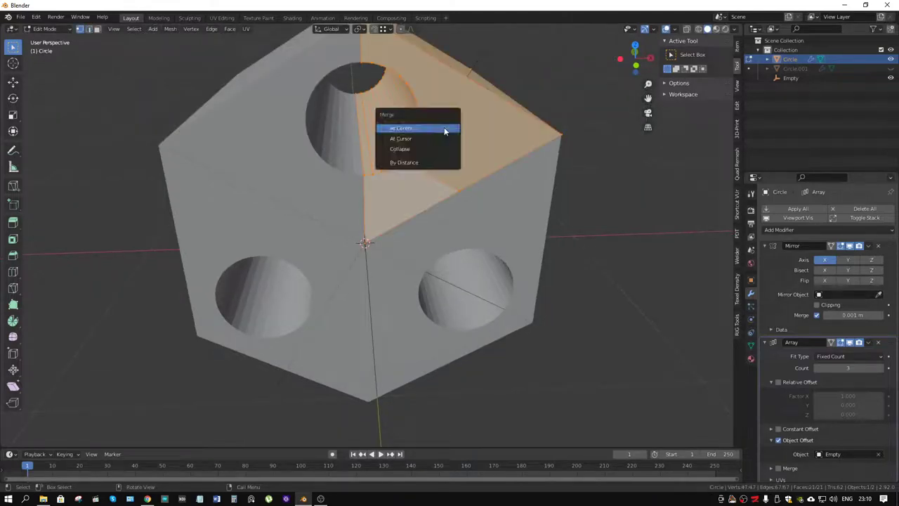
click(415, 160)
middle_drag(415, 160, 443, 129)
- Add a loop cut across the upper-right face
key(ctrl+r)
double_click(441, 127)
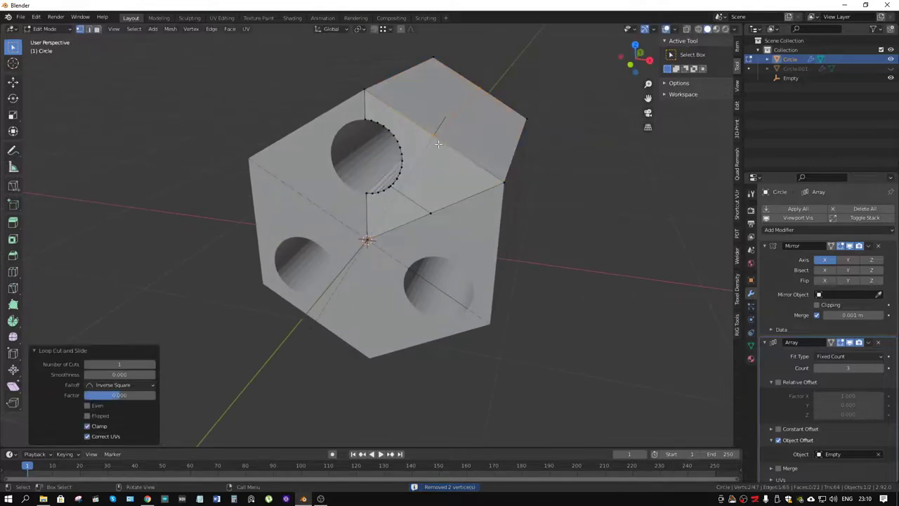
click(424, 170)
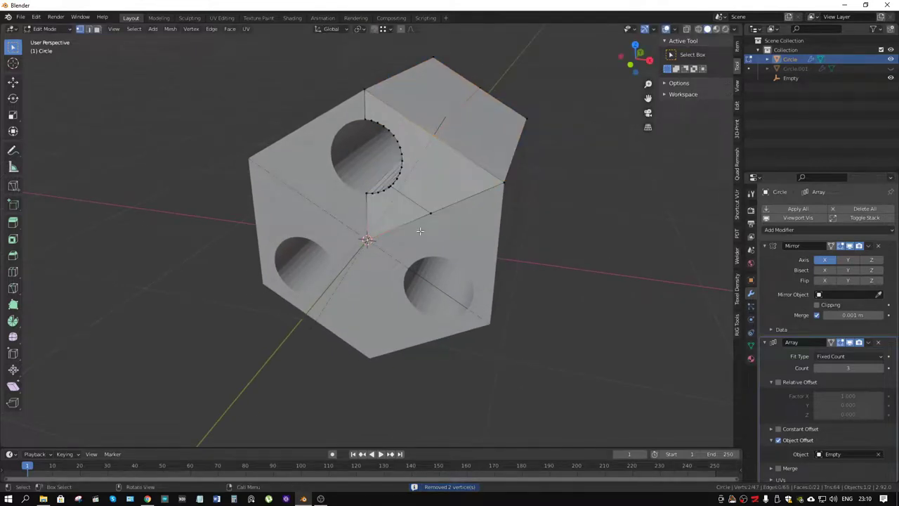
- Delete the extra outer face beside the hole
key(3)
click(415, 200)
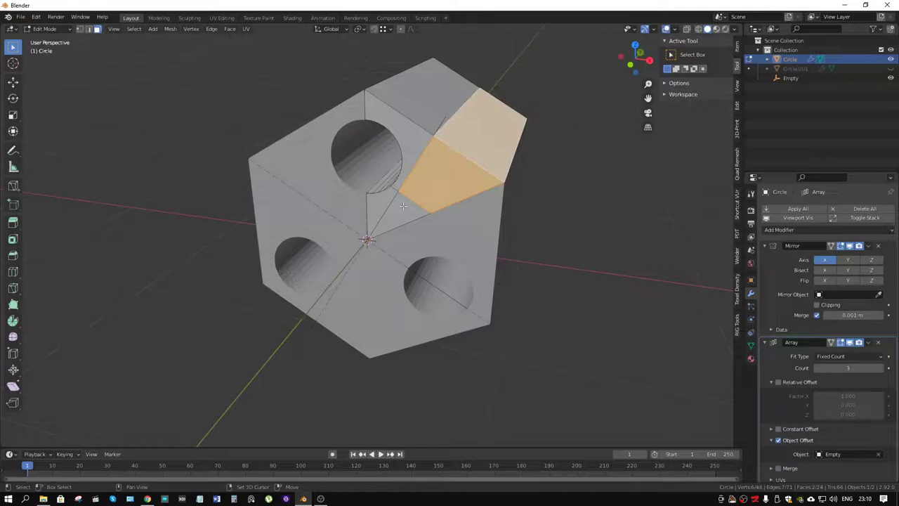
key(x)
click(463, 188)
middle_drag(452, 176, 419, 155)
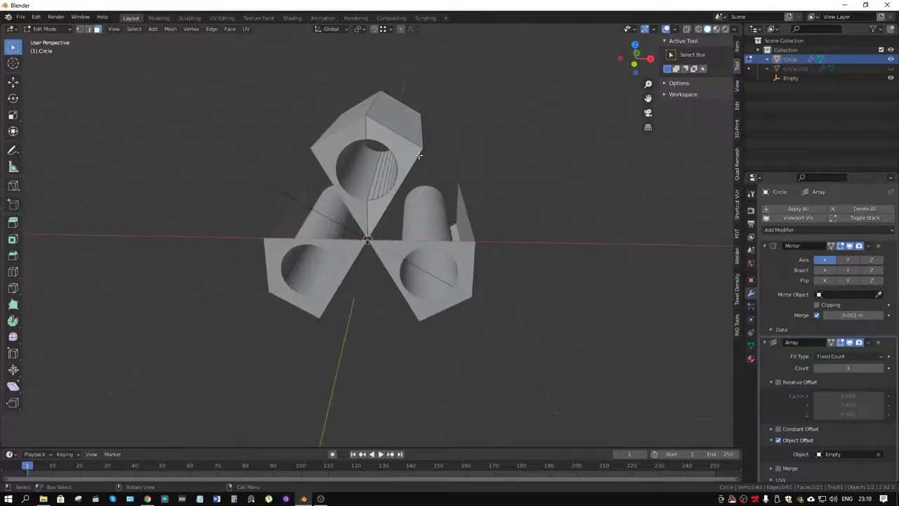
key(Tab)
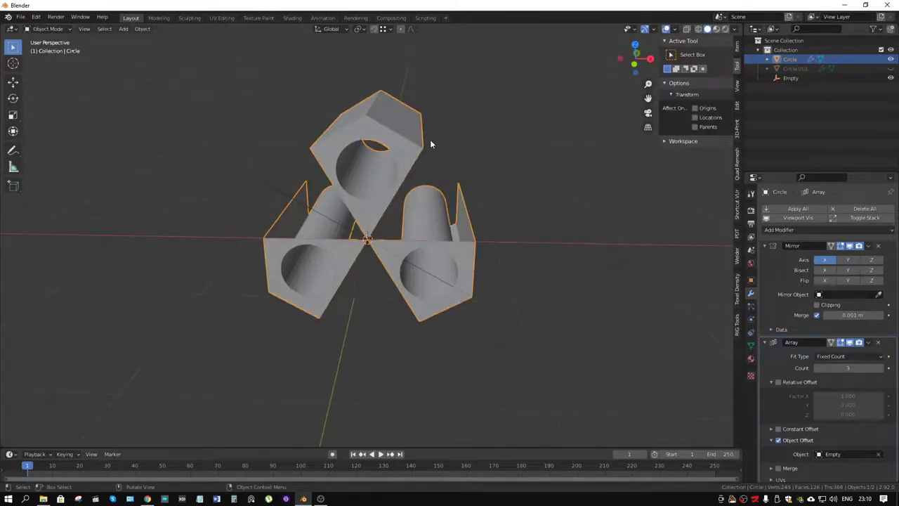
- Rotate the Empty -60° about the Y axis
click(431, 143)
key(r)
key(y)
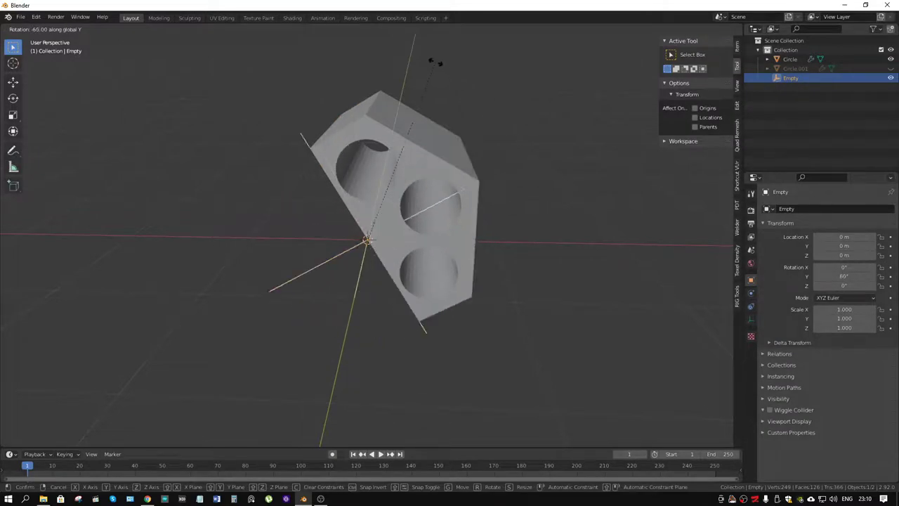
click(450, 142)
- Raise the holed mesh's array count to 6
click(451, 156)
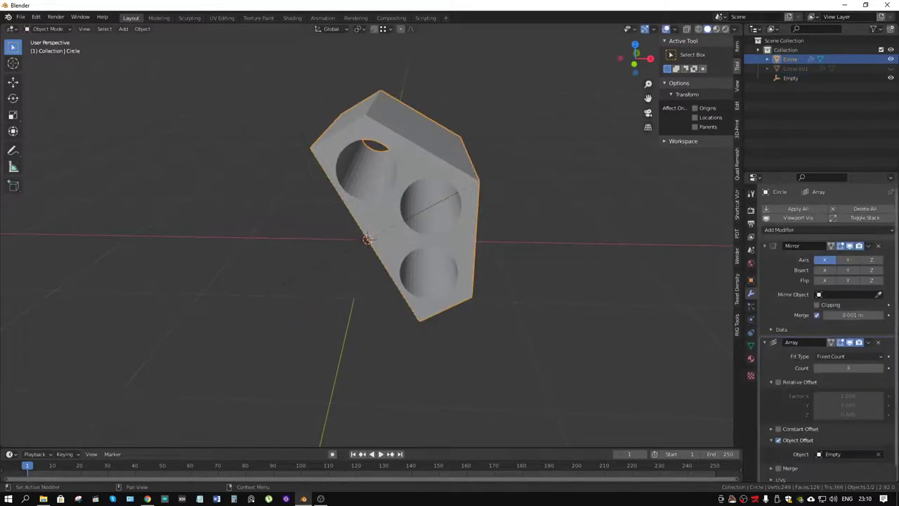
click(883, 370)
click(882, 370)
click(883, 370)
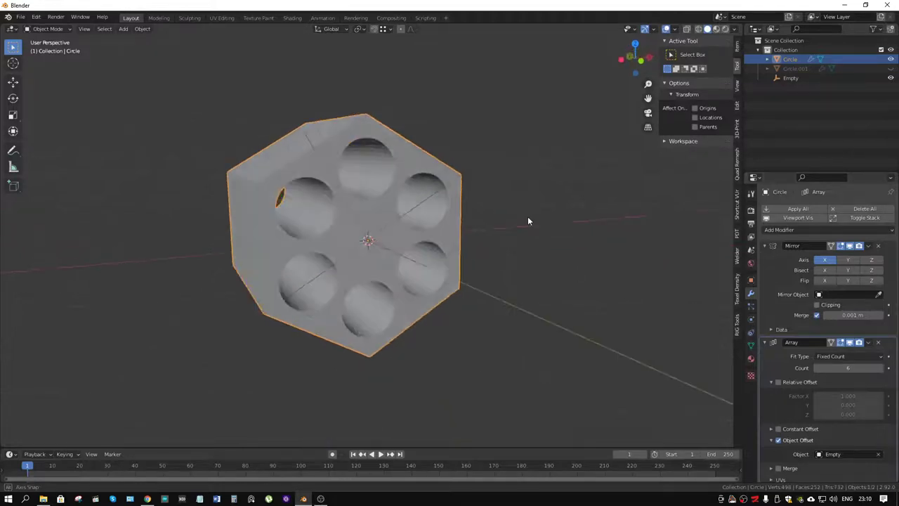
mouse_move(527, 216)
middle_down()
mouse_move(363, 190)
mouse_move(401, 191)
mouse_move(442, 239)
middle_up()
key(Tab)
scroll(401, 190, up, 5)
- Dissolve the selected extra edges on the wedge's front face
key(2)
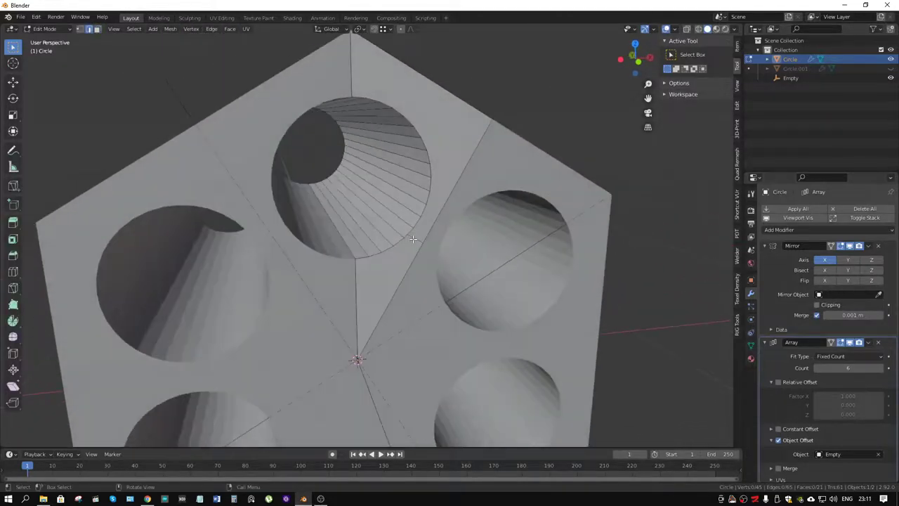
key(x)
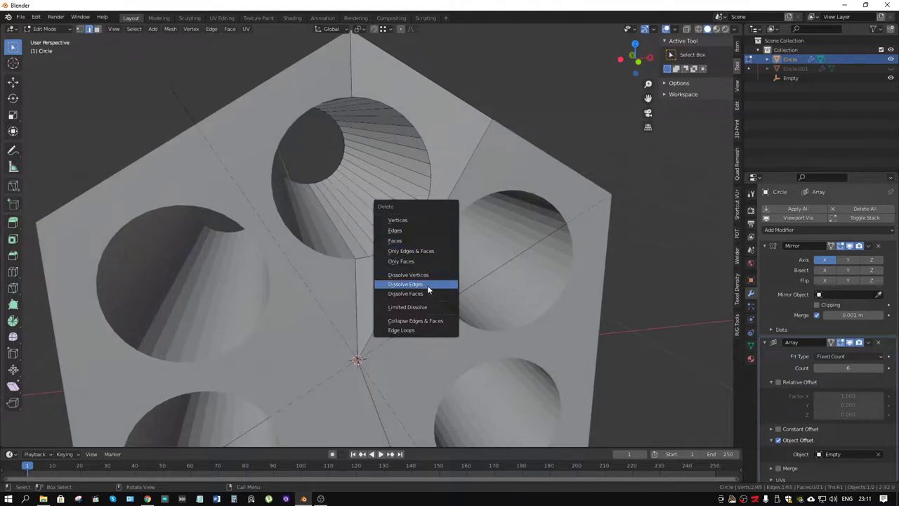
click(427, 286)
mouse_move(427, 285)
middle_down()
mouse_move(349, 194)
mouse_move(393, 225)
mouse_move(388, 204)
mouse_move(380, 220)
mouse_move(408, 187)
mouse_move(405, 153)
mouse_move(419, 237)
mouse_move(520, 196)
middle_up()
scroll(393, 225, down, 5)
scroll(387, 204, up, 4)
scroll(410, 156, up, 2)
- Select the triangular face beside the top hole
key(3)
click(420, 237)
scroll(439, 224, down, 1)
scroll(449, 218, up, 2)
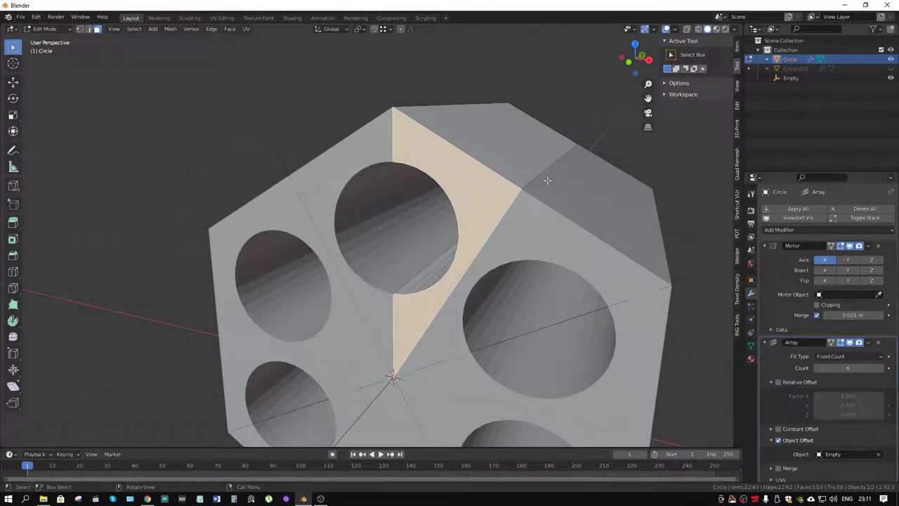
- Add a loop cut across the top face next to the hole
key(ctrl+r)
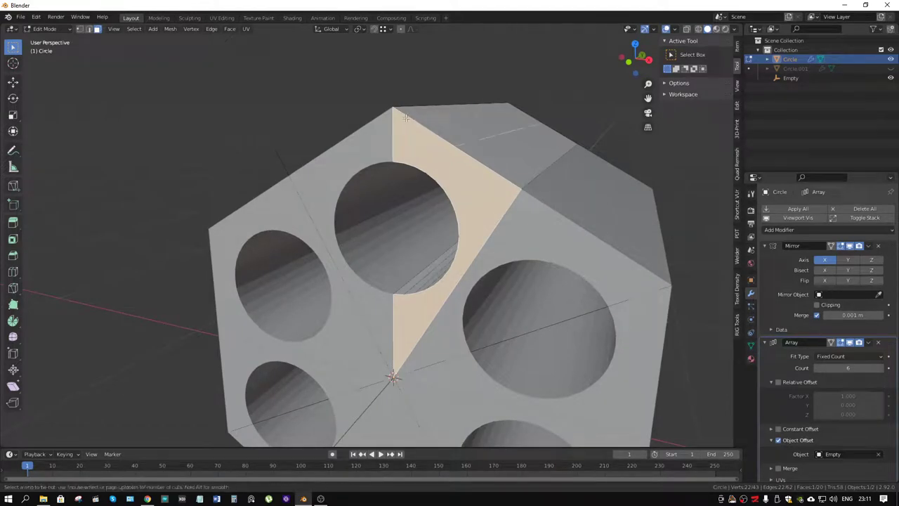
click(422, 131)
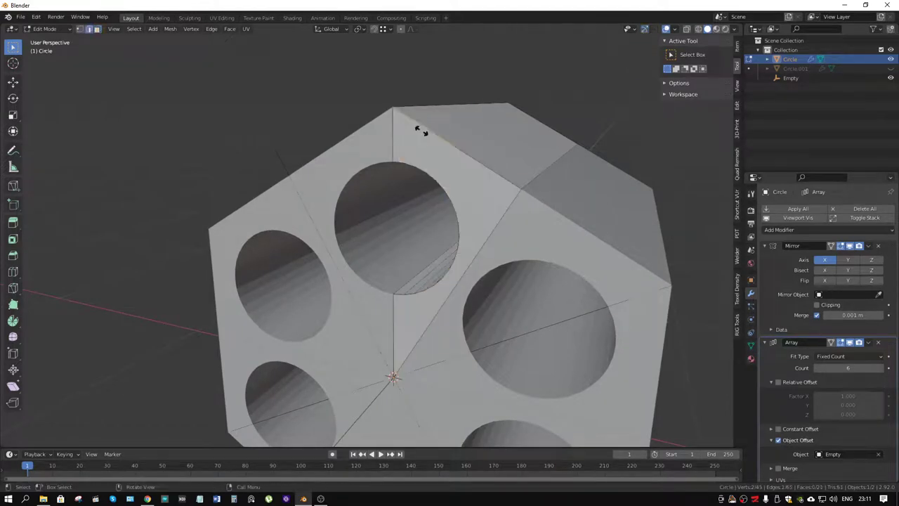
click(363, 113)
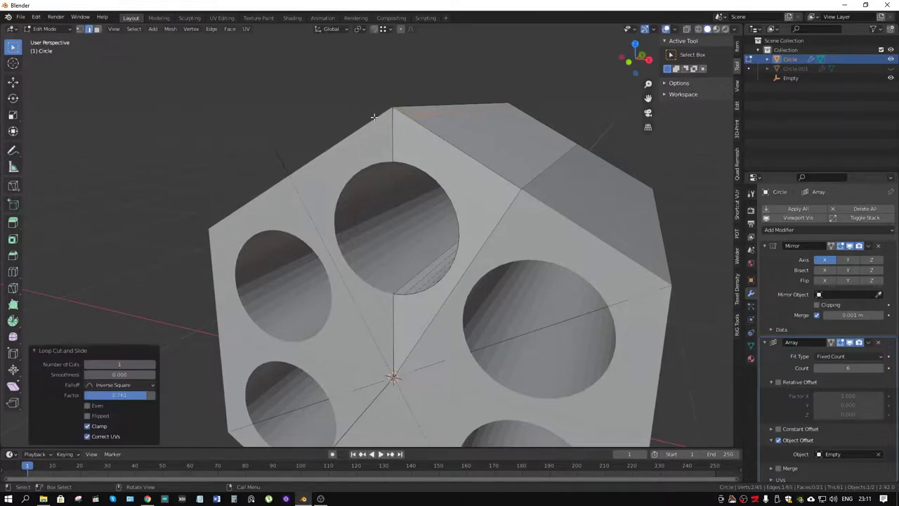
mouse_move(541, 187)
middle_down()
mouse_move(550, 198)
mouse_move(565, 192)
mouse_move(552, 190)
middle_up()
- Inset the triangular face beside the top hole, toggling the outward option off again
key(3)
click(453, 168)
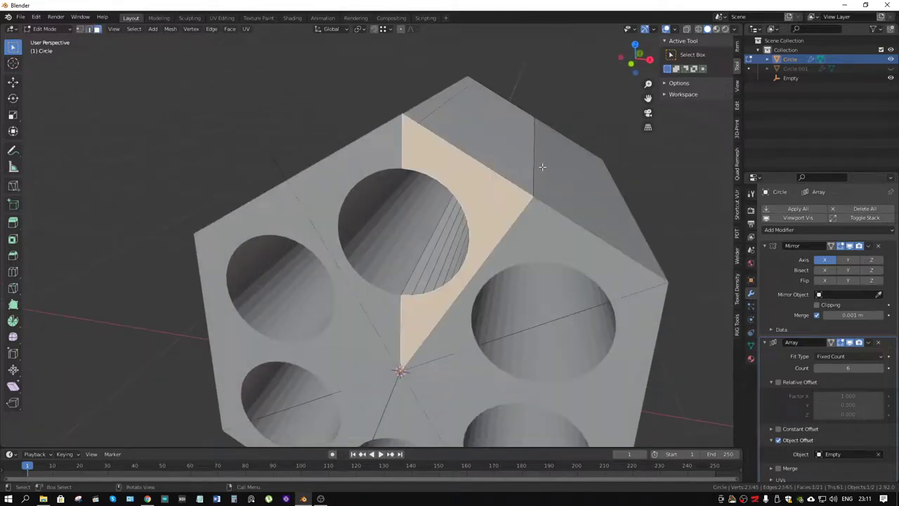
key(i)
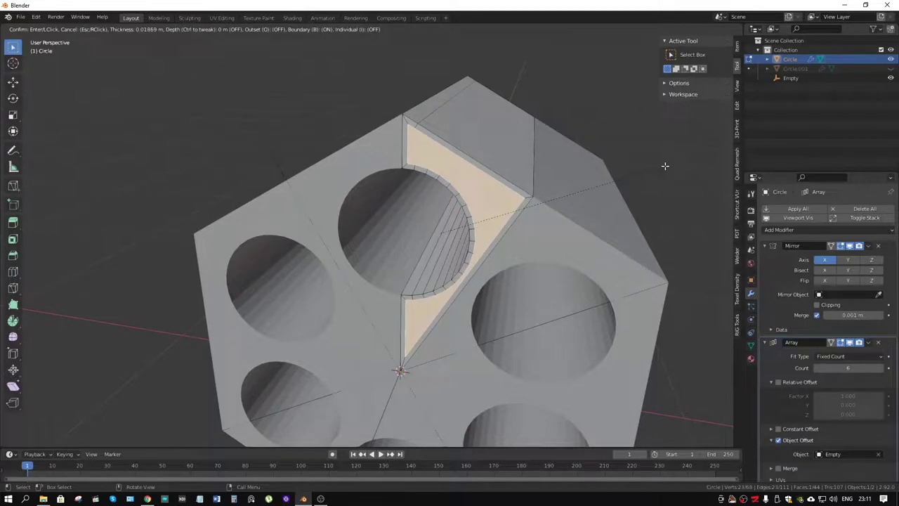
key(o)
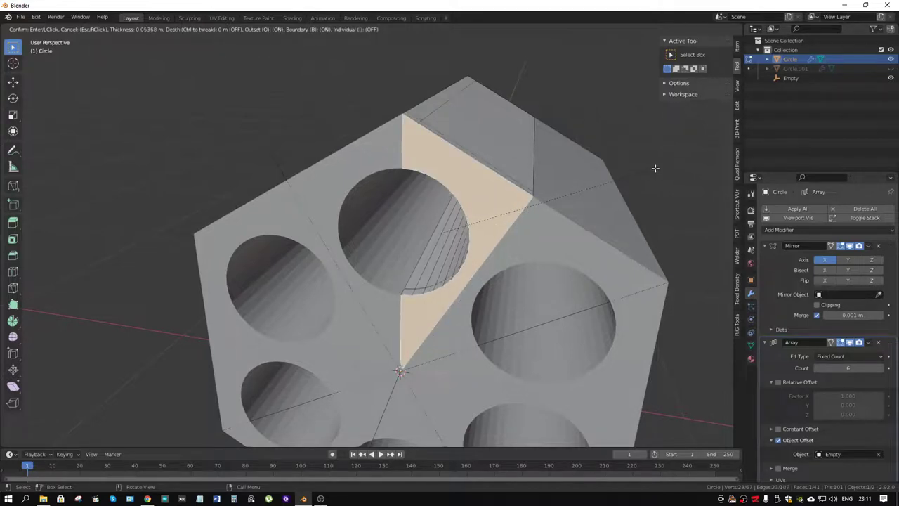
key(o)
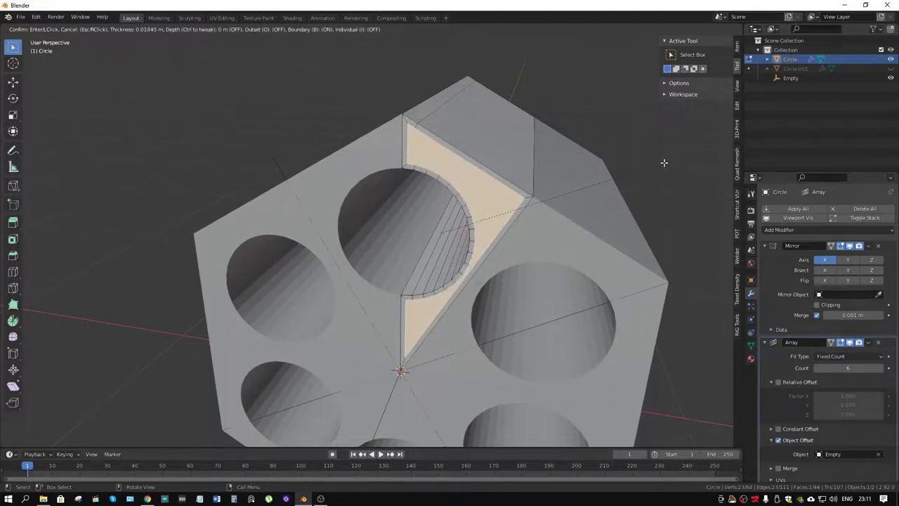
click(664, 163)
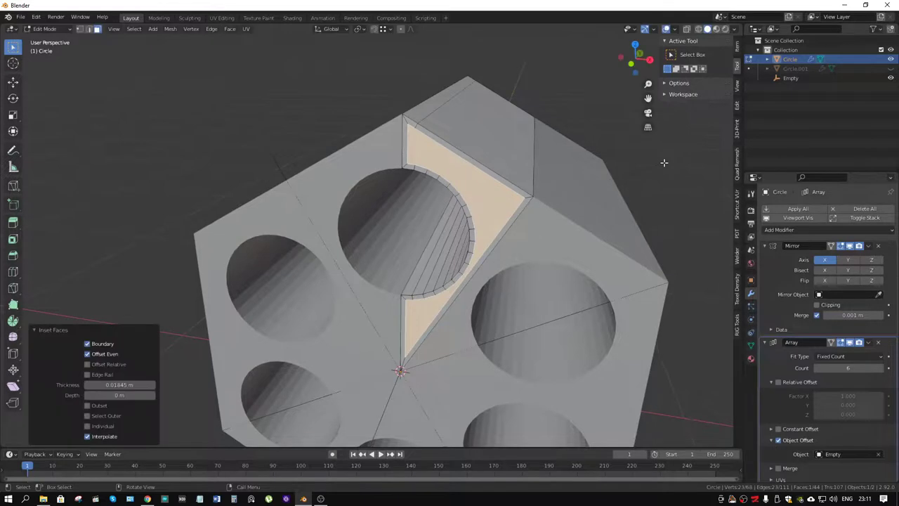
scroll(441, 162, up, 2)
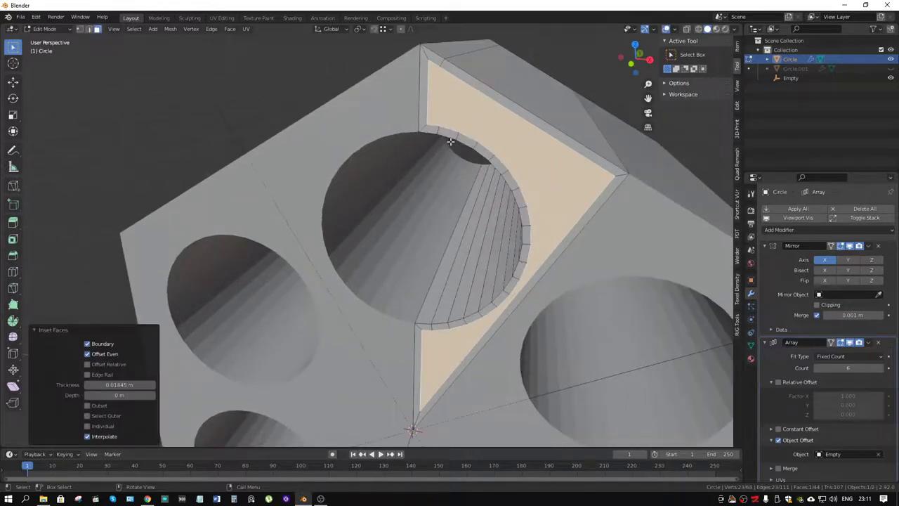
- Knife-cut a new edge from the rim vertex and dissolve the old edge beside it
key(k)
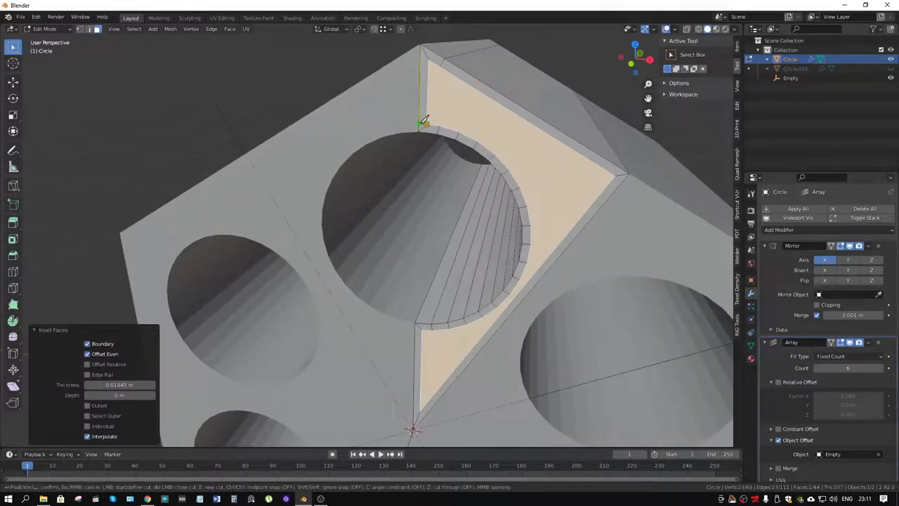
click(422, 123)
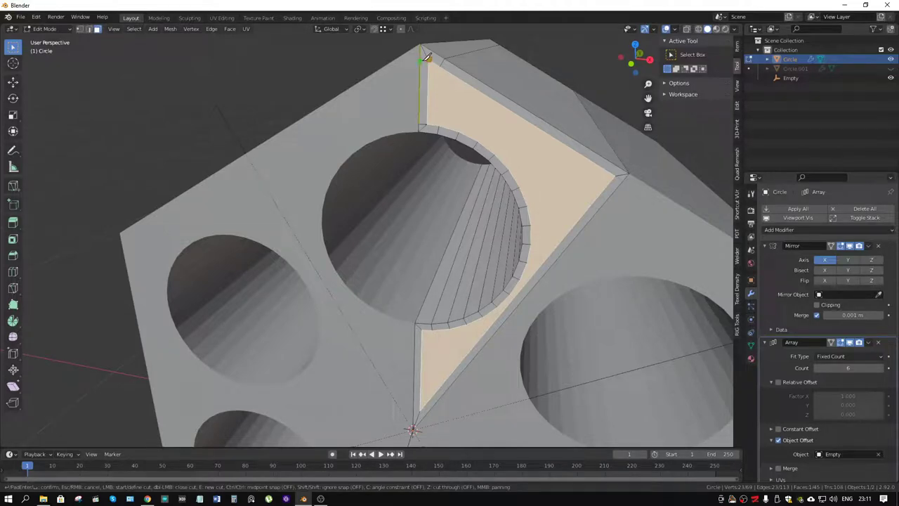
key(Return)
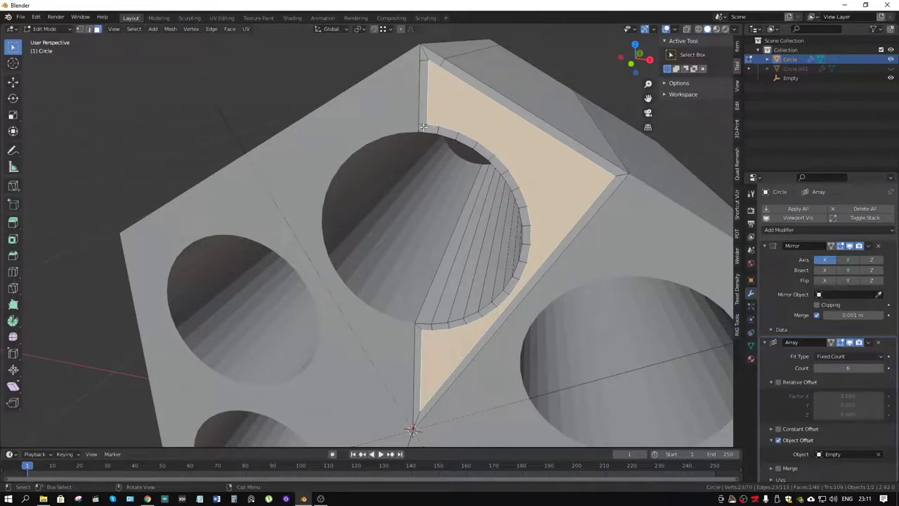
key(2)
key(alt+a)
shift+click(427, 107)
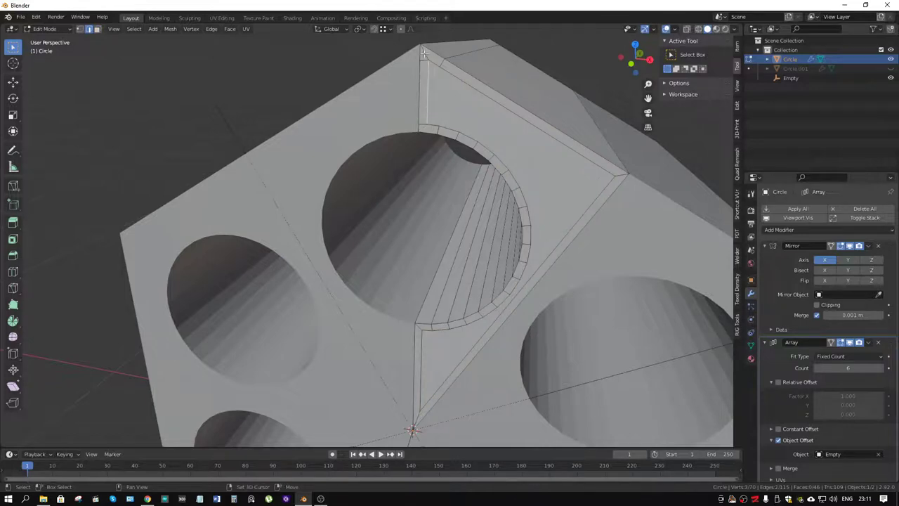
key(x)
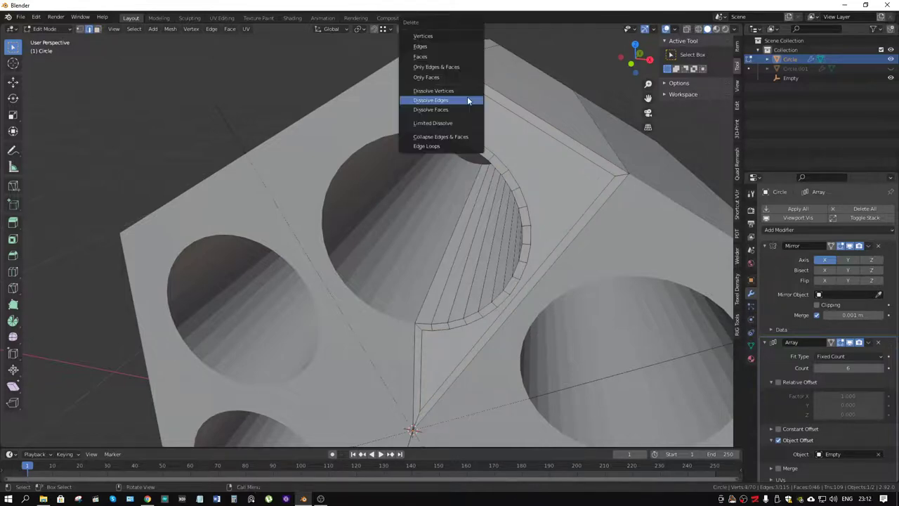
click(468, 100)
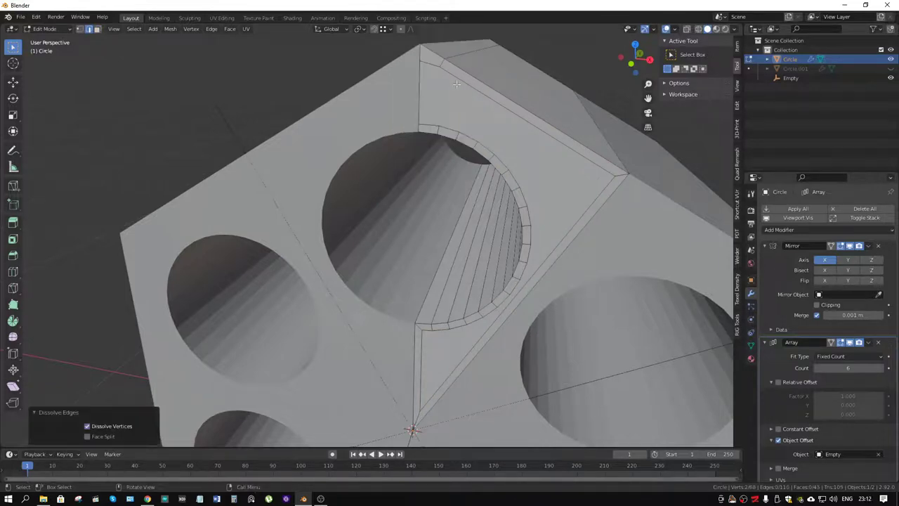
- From a front view, knife-cut from the centre vertex to the rim and dissolve the leftover edge below
middle_drag(469, 80, 524, 143)
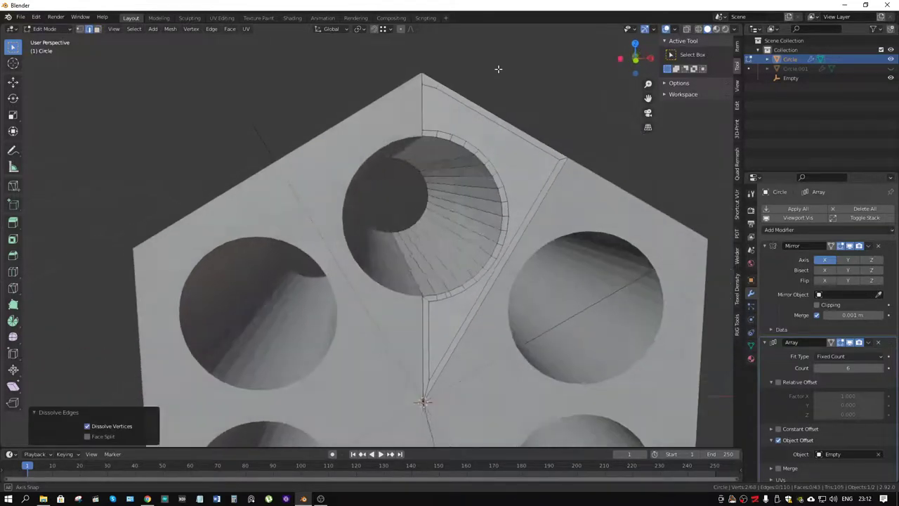
scroll(525, 143, up, 2)
scroll(492, 168, up, 1)
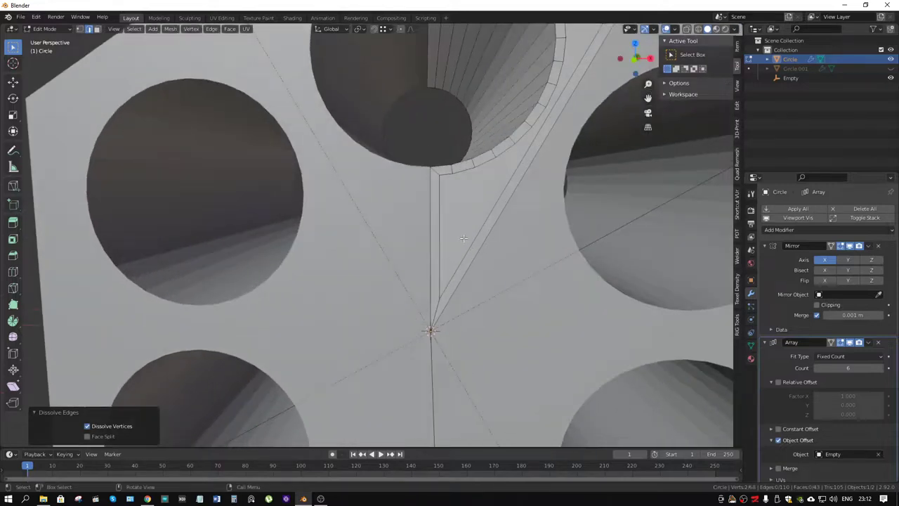
scroll(457, 190, down, 3)
scroll(427, 202, up, 2)
key(k)
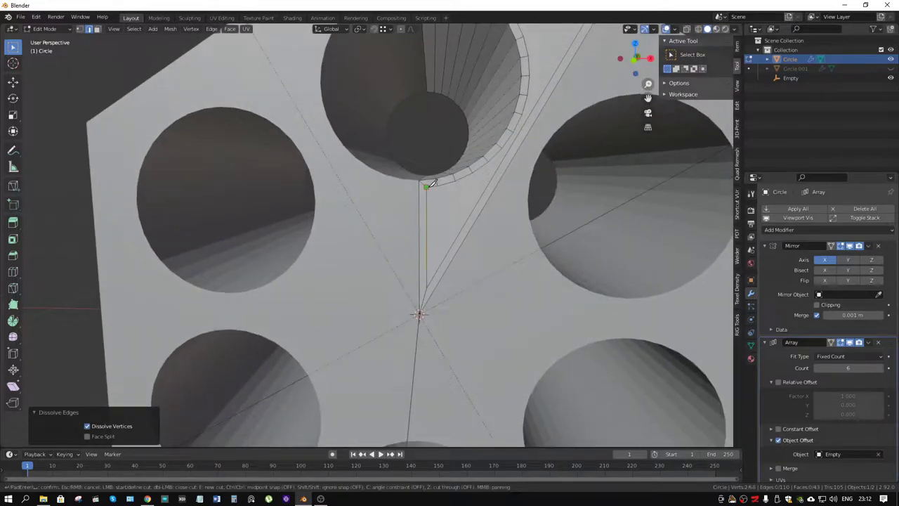
click(423, 184)
key(Return)
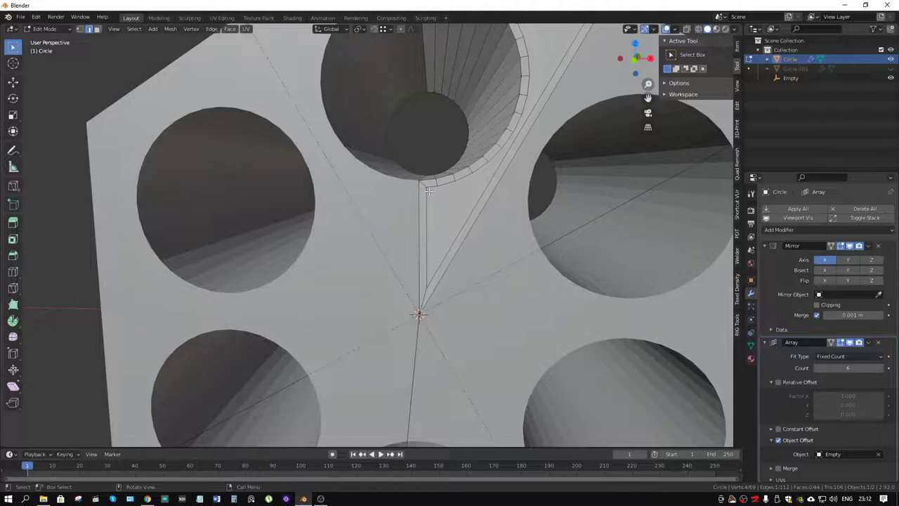
click(427, 203)
key(x)
click(489, 237)
- Knife-cut a diagonal edge toward the outer corner, then undo its dissolve
scroll(489, 237, down, 1)
scroll(490, 238, down, 2)
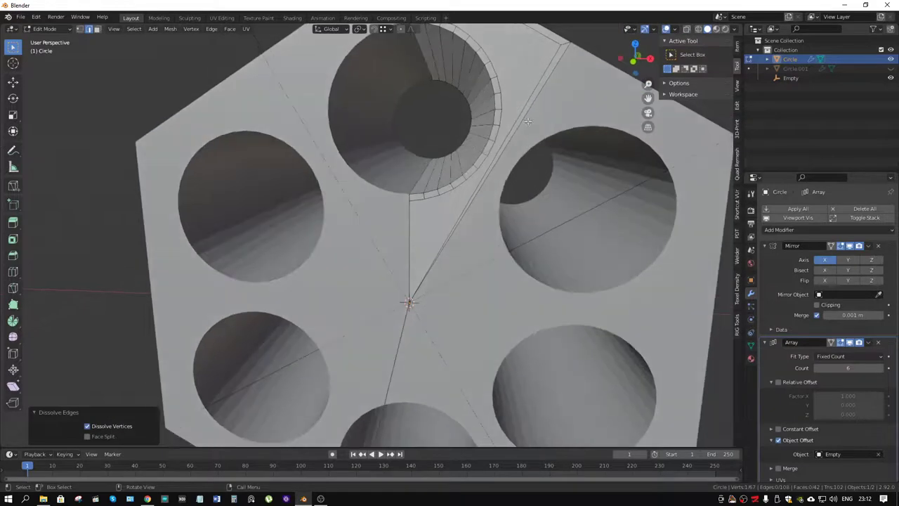
mouse_move(492, 232)
middle_down()
mouse_move(510, 174)
mouse_move(491, 180)
middle_up()
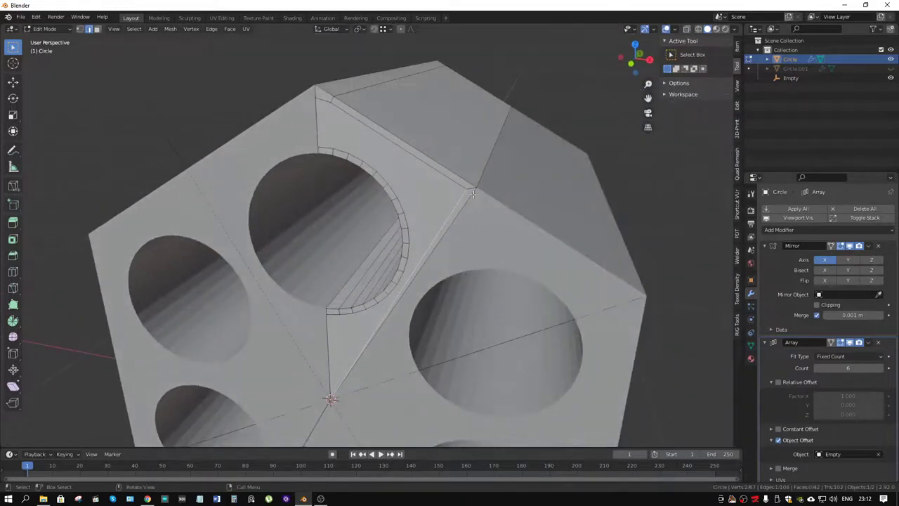
key(k)
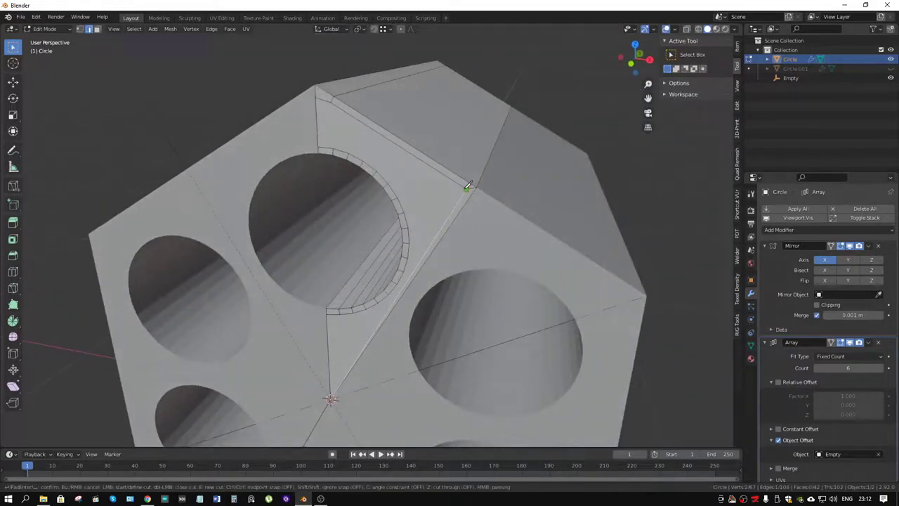
key(Return)
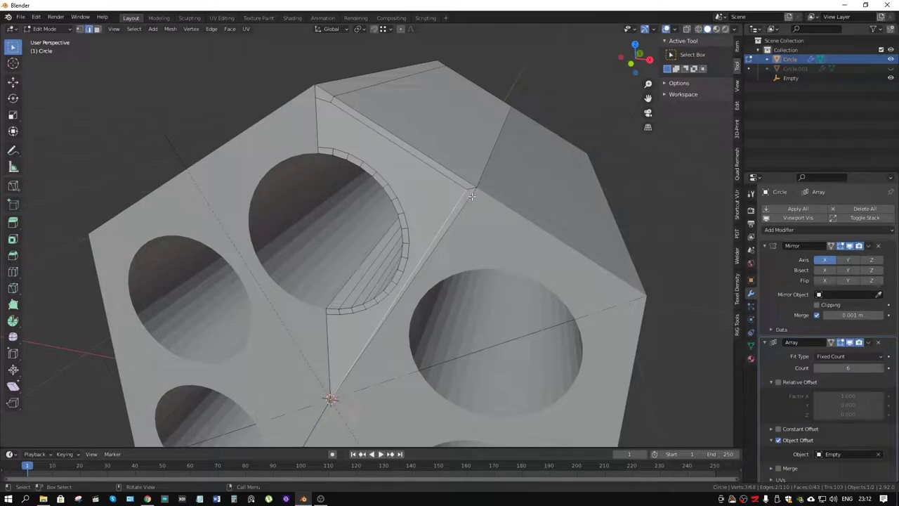
key(x)
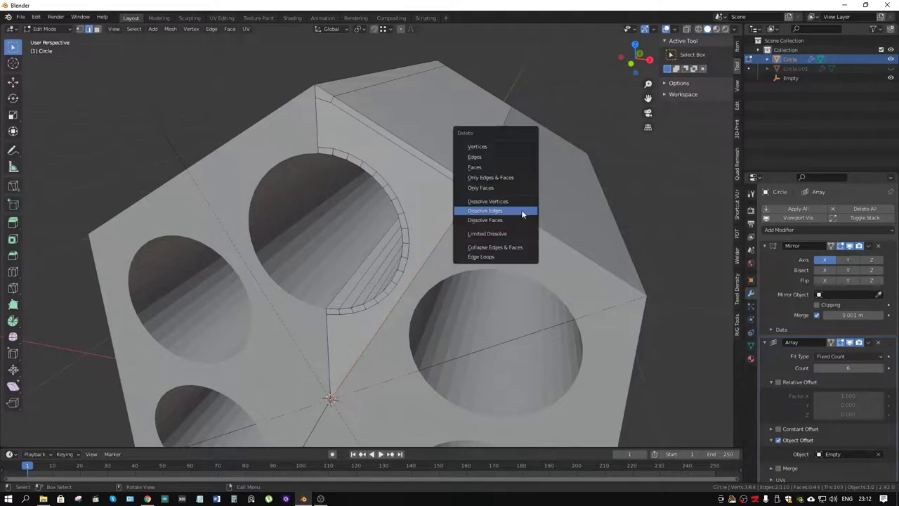
click(521, 209)
key(ctrl+z)
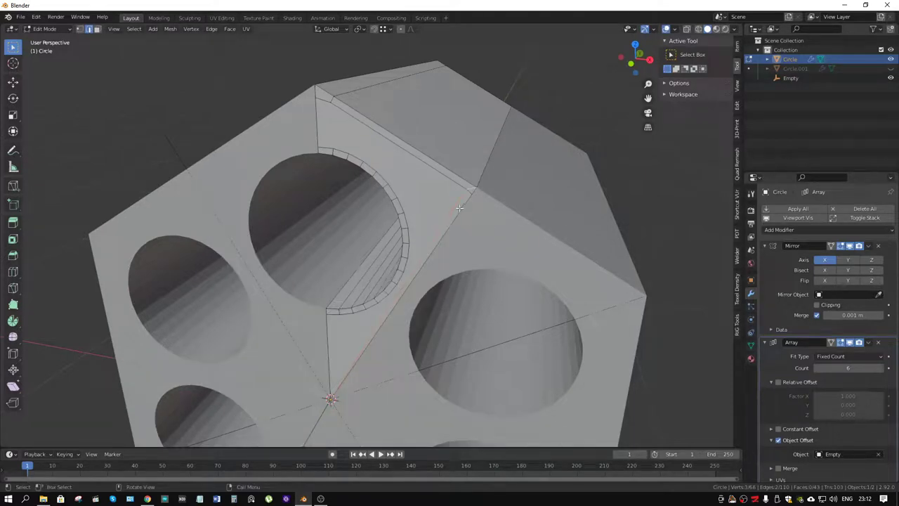
- Dissolve the extra vertex at the edge's top and select the two top-corner vertices
key(1)
click(469, 189)
key(x)
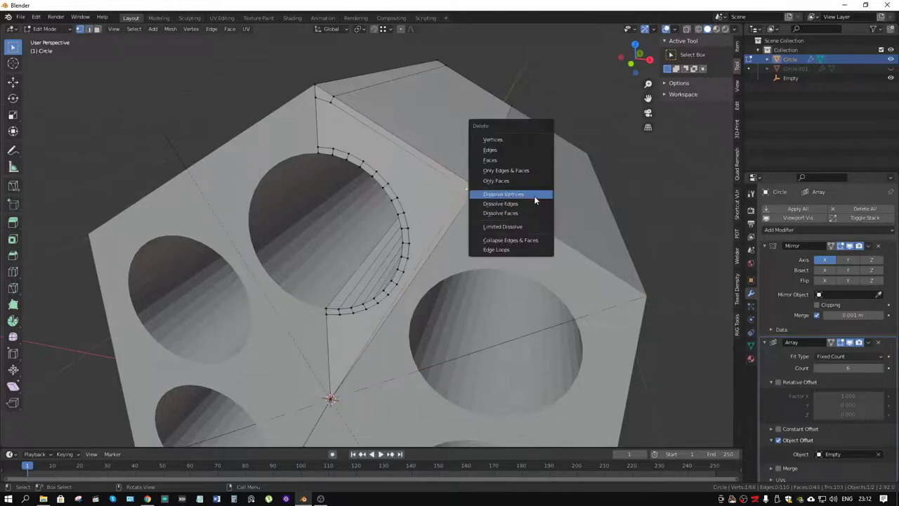
click(534, 195)
click(327, 103)
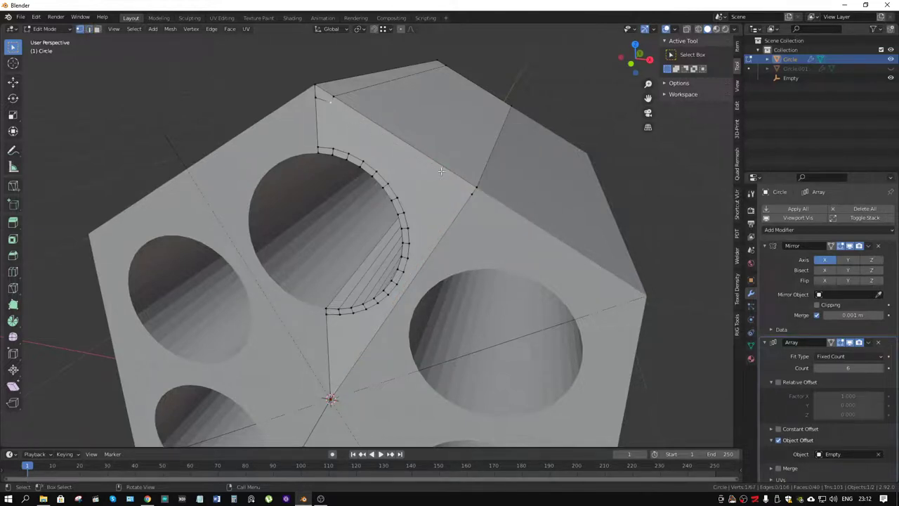
shift+click(470, 193)
mouse_move(421, 219)
middle_down()
mouse_move(437, 202)
mouse_move(532, 218)
middle_up()
- Enable Array Merge and add a Subdivision Surface modifier at viewport level 3
key(Tab)
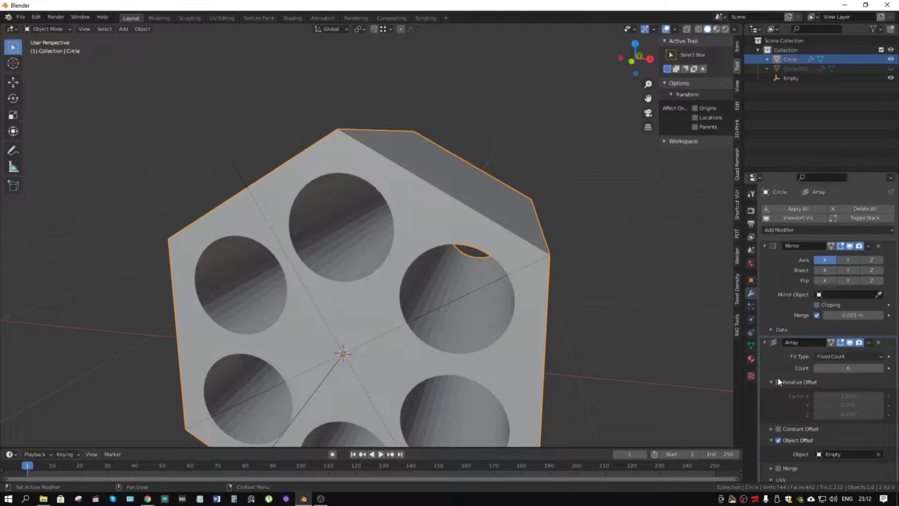
scroll(781, 400, down, 1)
click(779, 453)
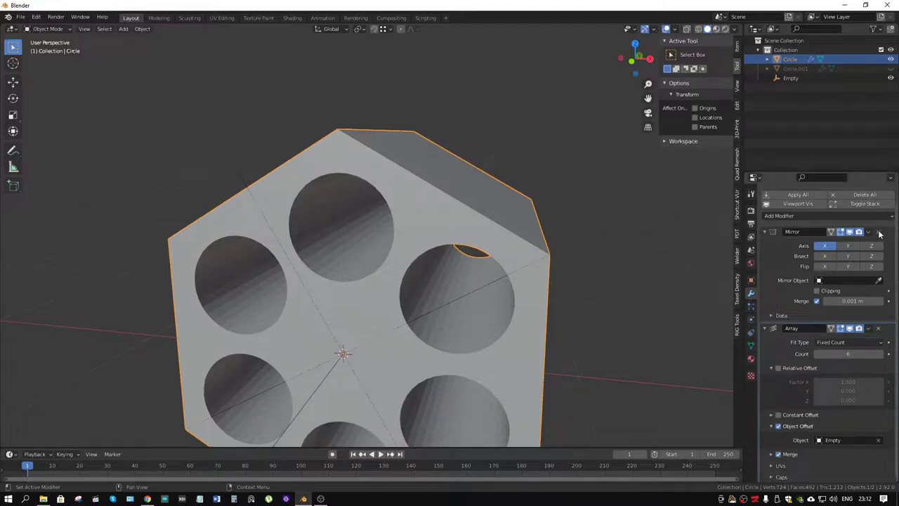
click(764, 233)
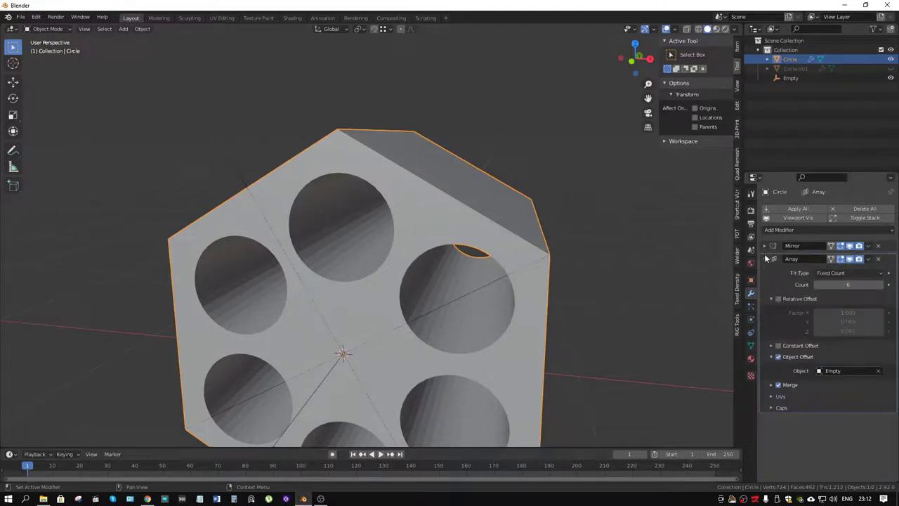
click(764, 255)
click(815, 229)
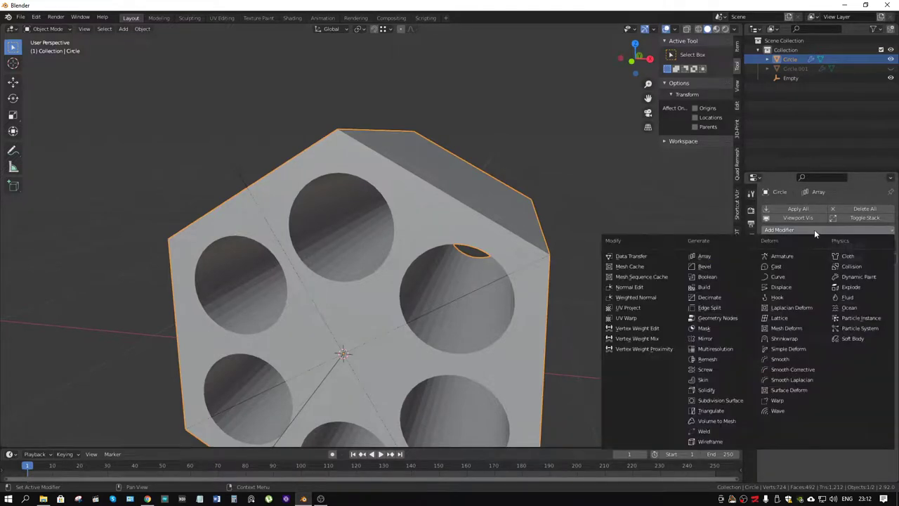
click(722, 399)
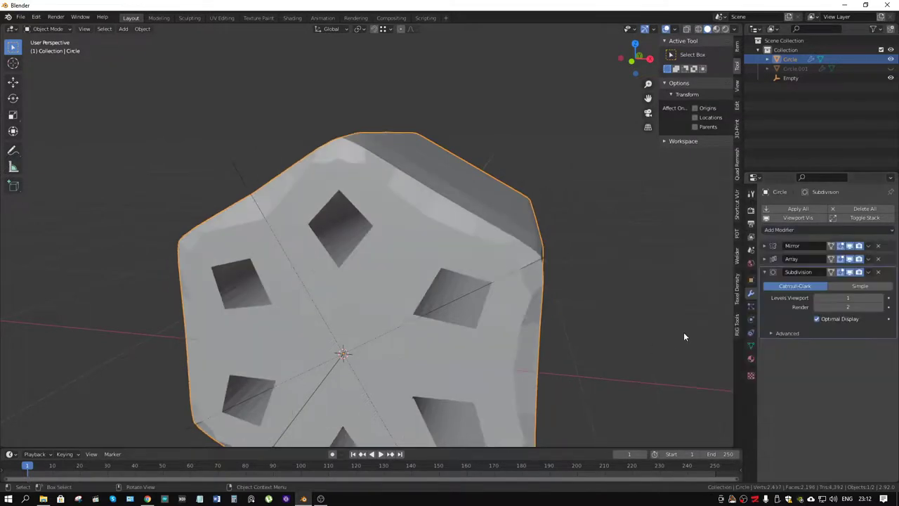
click(882, 299)
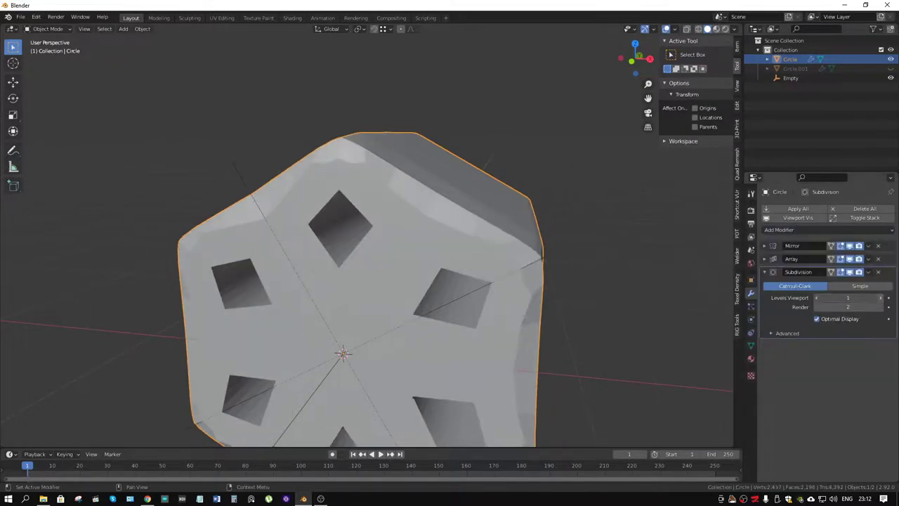
click(882, 299)
- Merge the whole mesh's duplicate vertices by distance and recalculate the normals
key(Tab)
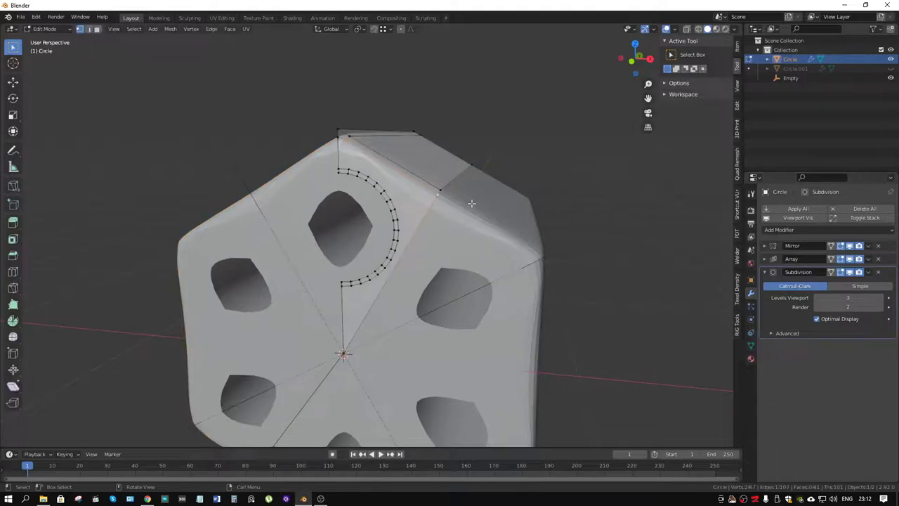
key(a)
key(m)
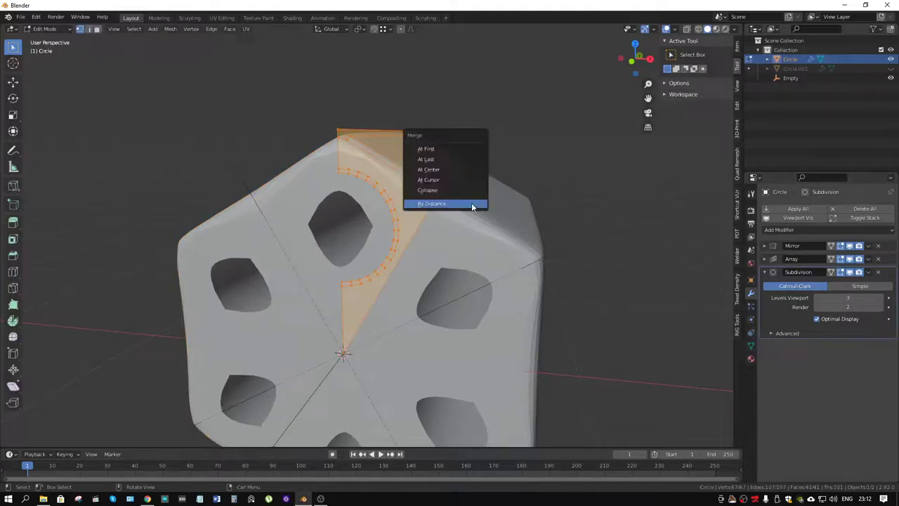
click(472, 202)
key(3)
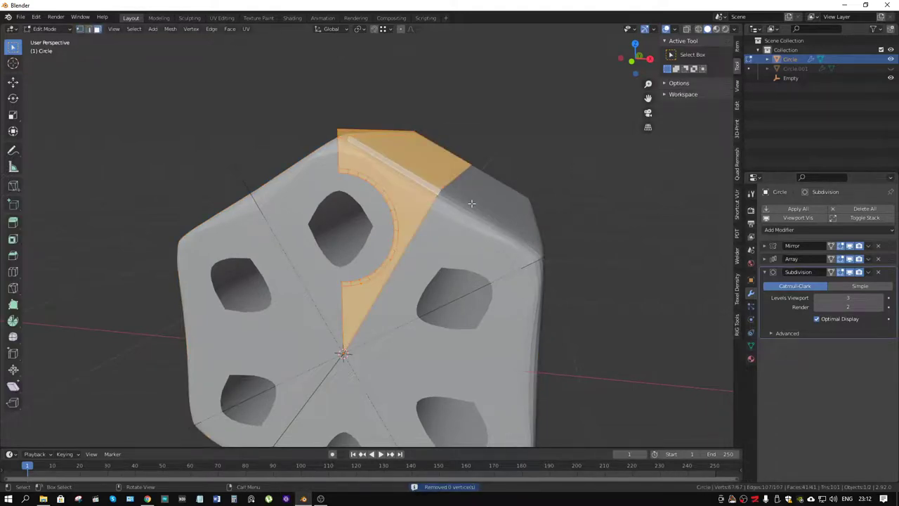
key(alt+n)
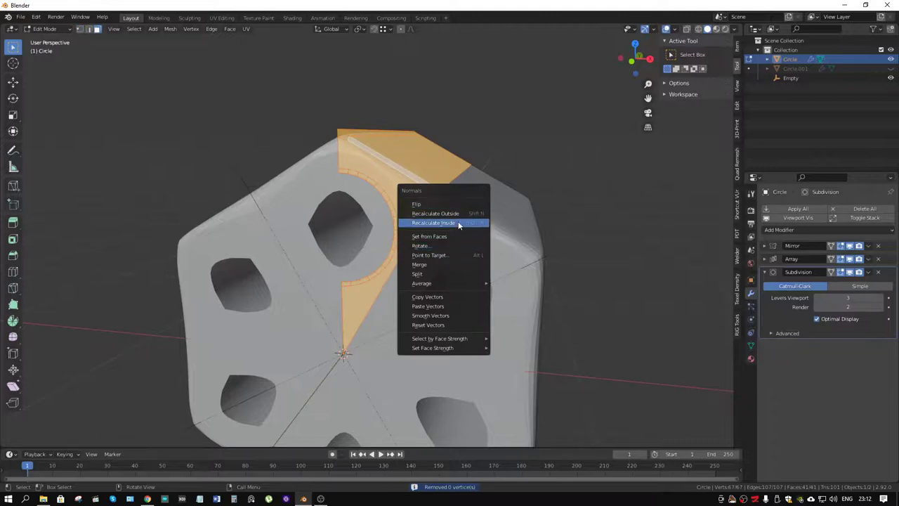
click(458, 223)
mouse_move(458, 223)
middle_down()
mouse_move(436, 188)
mouse_move(447, 188)
mouse_move(453, 219)
mouse_move(471, 189)
mouse_move(441, 194)
mouse_move(469, 181)
mouse_move(499, 183)
mouse_move(470, 189)
middle_up()
- Inspect the smoothed plate in wireframe, toggling the subdivision display off and back on
key(Tab)
click(697, 28)
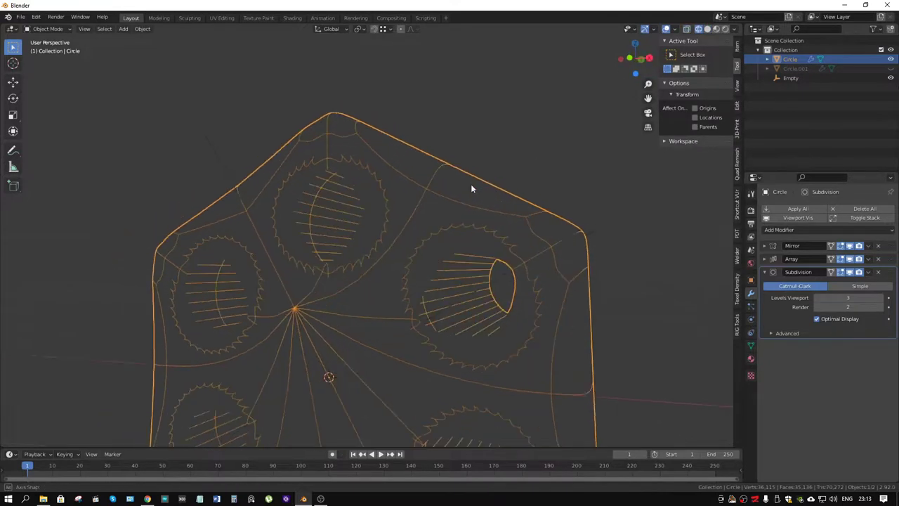
click(850, 272)
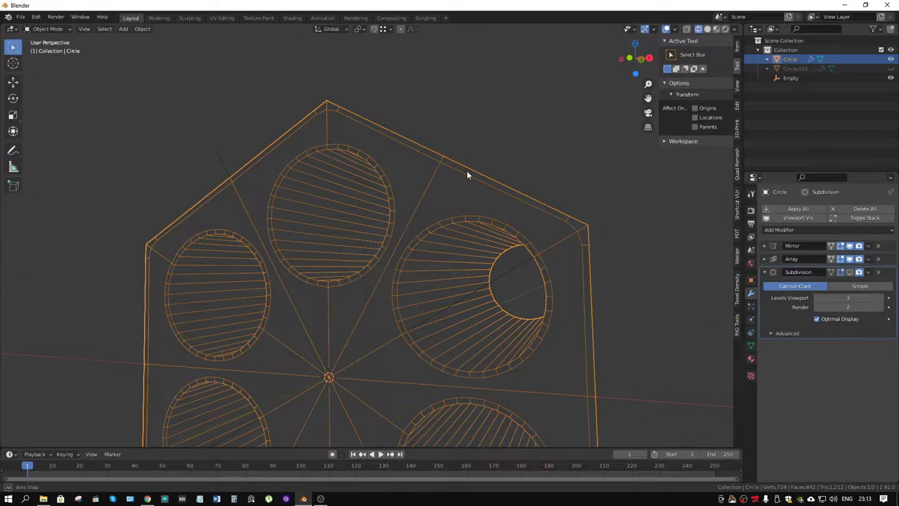
mouse_move(466, 170)
middle_down()
mouse_move(498, 165)
mouse_move(480, 180)
middle_up()
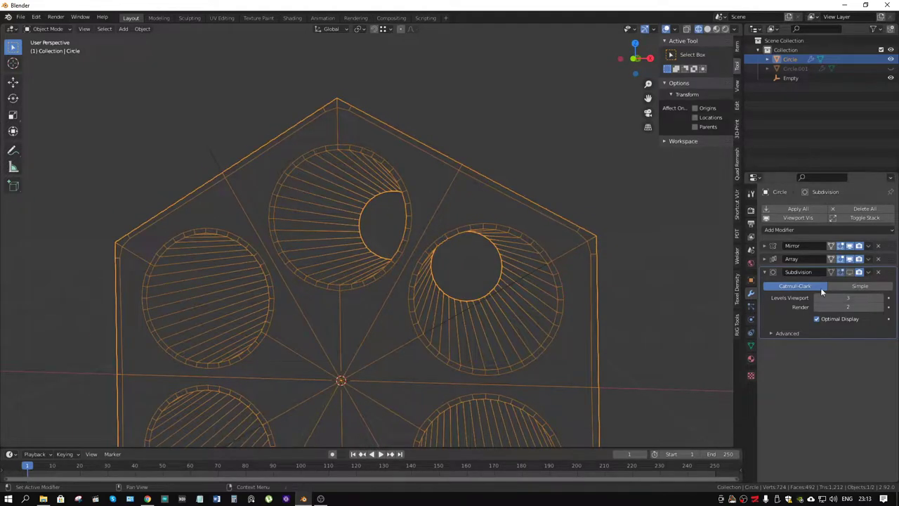
click(853, 273)
mouse_move(399, 186)
middle_down()
mouse_move(413, 169)
mouse_move(440, 165)
middle_up()
key(Tab)
- Switch to Solid shading, turn off the subdivision preview, and expand the Mirror modifier
click(707, 29)
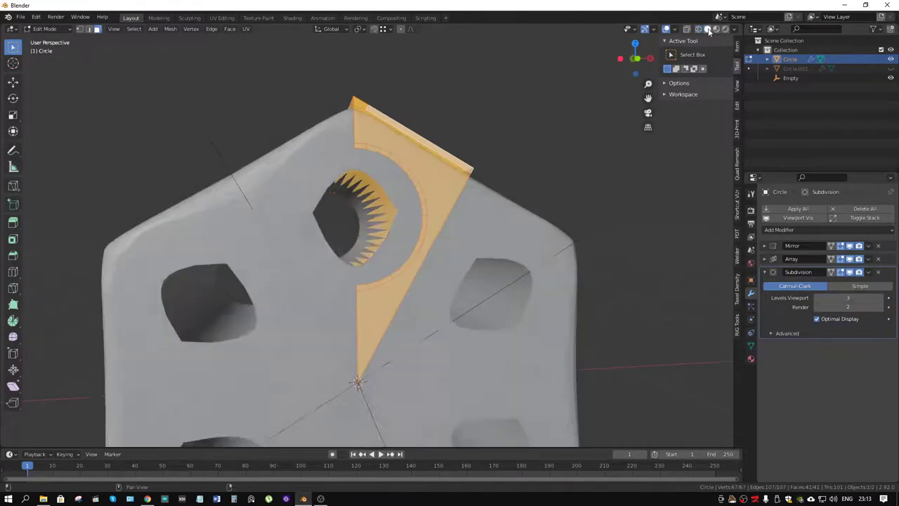
middle_drag(397, 135, 415, 134)
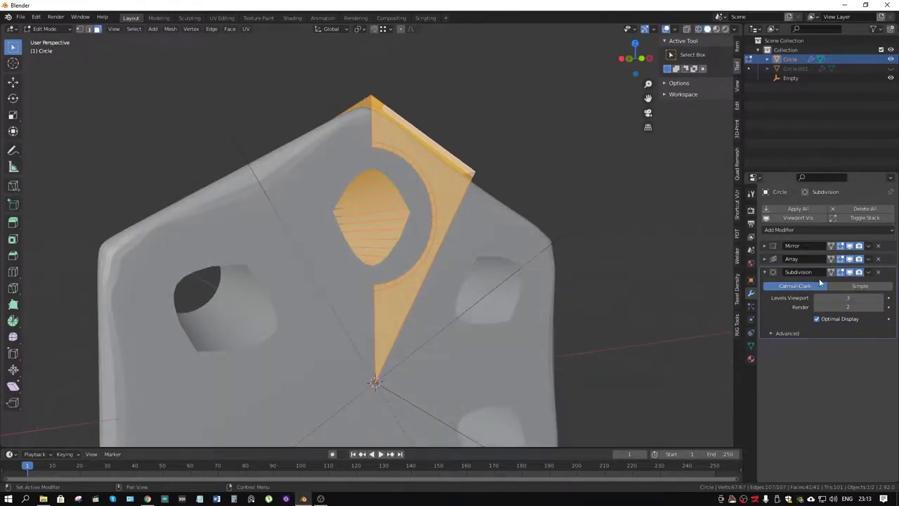
click(850, 273)
click(765, 245)
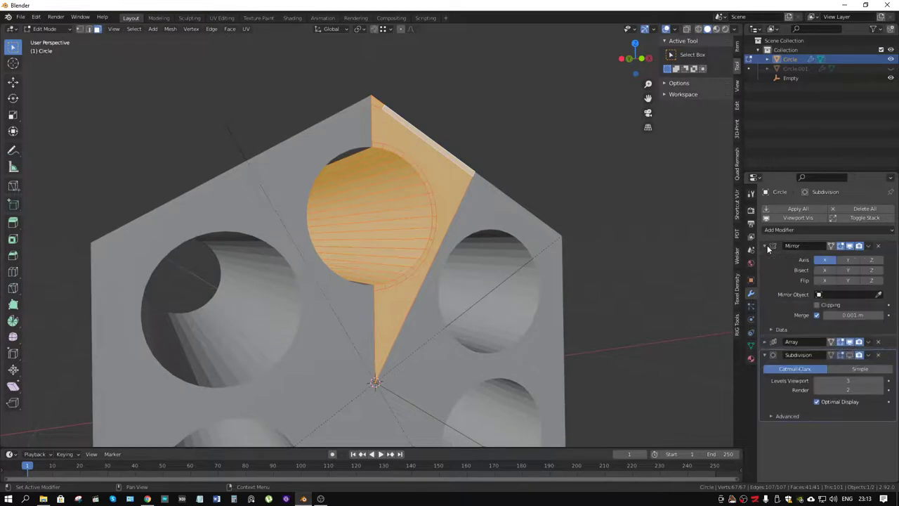
click(771, 329)
click(771, 329)
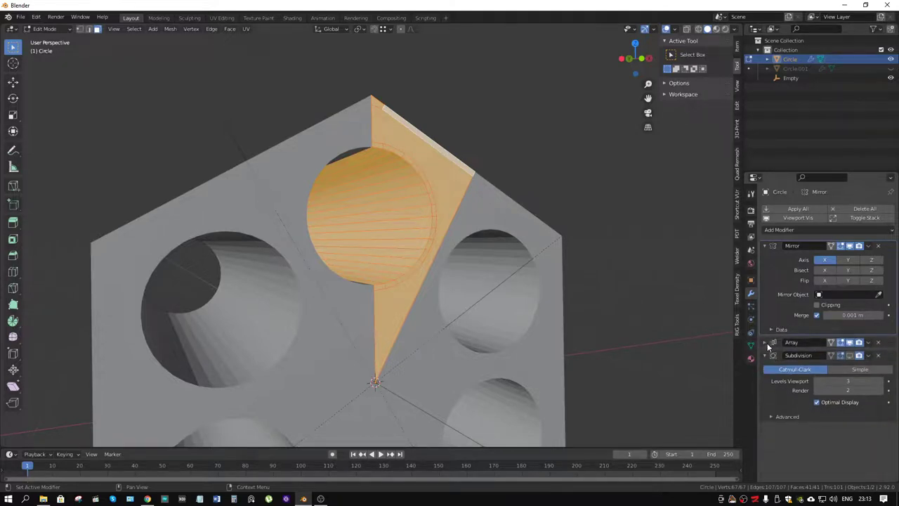
- Turn on Array merging of First and Last copies, then select a face strip inside the hole
click(764, 342)
scroll(765, 350, down, 3)
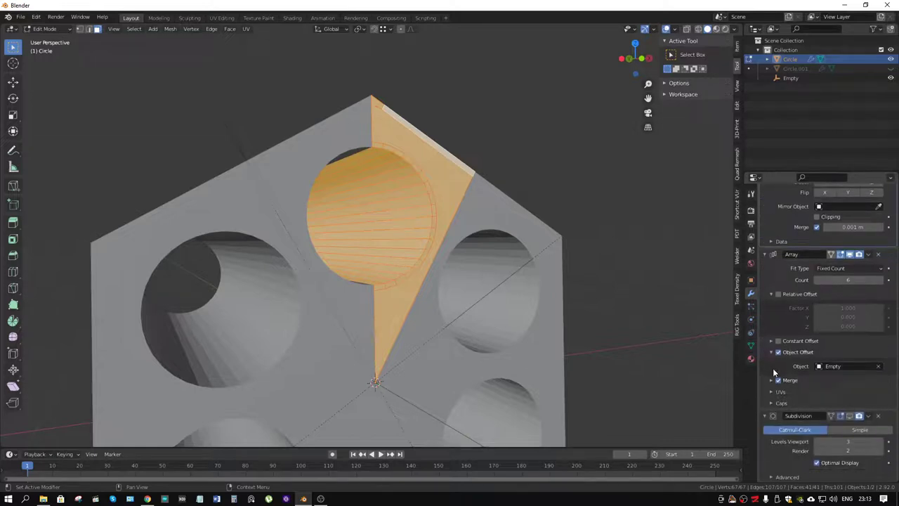
click(770, 380)
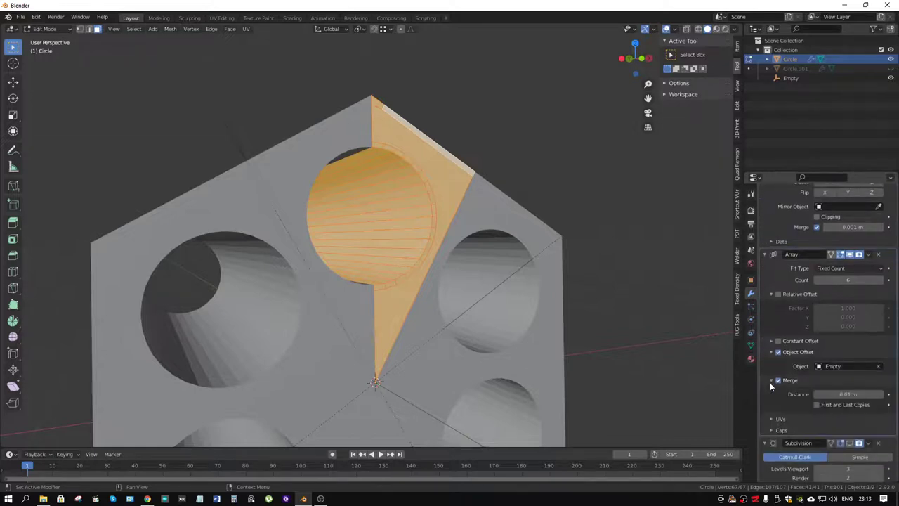
click(816, 404)
middle_drag(620, 251, 397, 212)
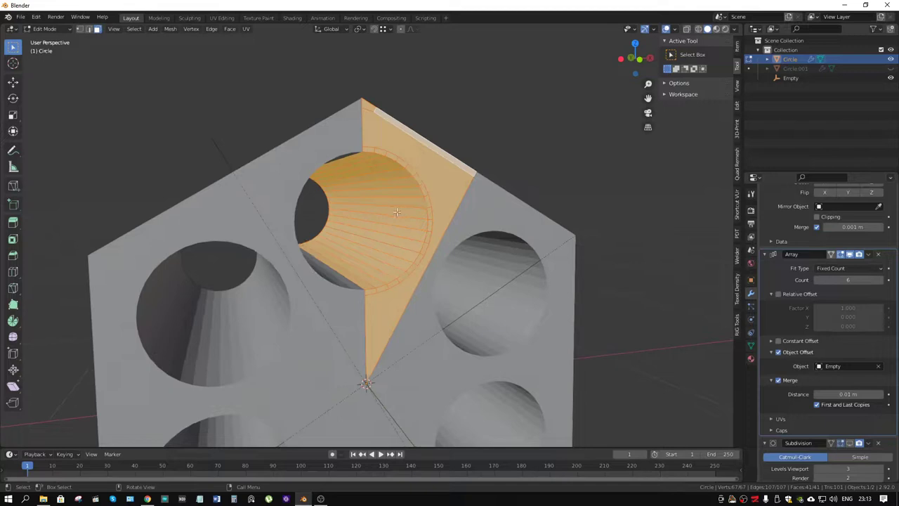
click(403, 213)
- Scale the selection in the hole, then select a face inside the hole
alt+click(397, 225)
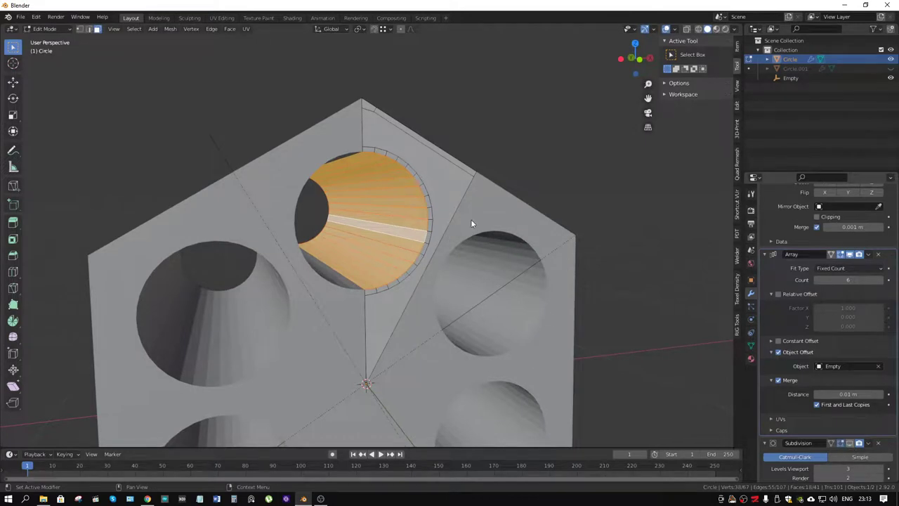
key(s)
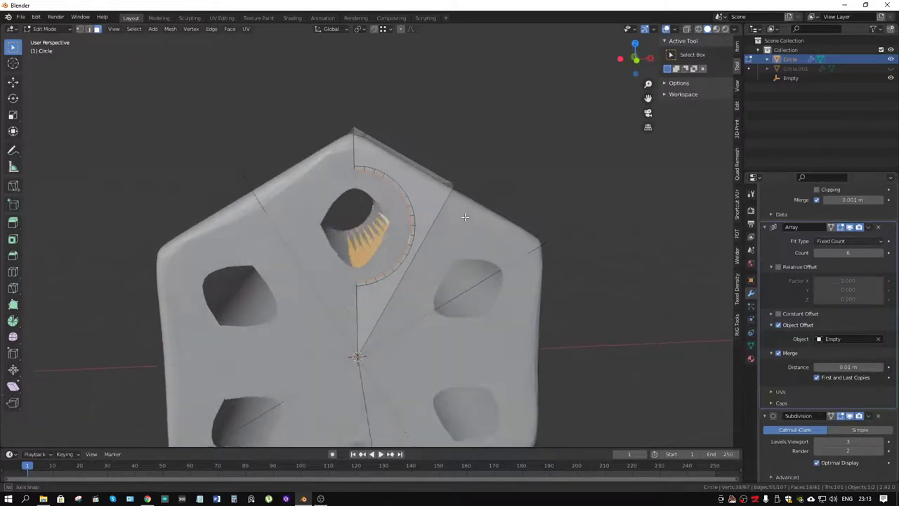
click(465, 217)
key(Tab)
mouse_move(549, 224)
middle_down()
mouse_move(377, 221)
mouse_move(516, 213)
mouse_move(507, 218)
middle_up()
scroll(507, 218, up, 3)
key(Tab)
click(411, 211)
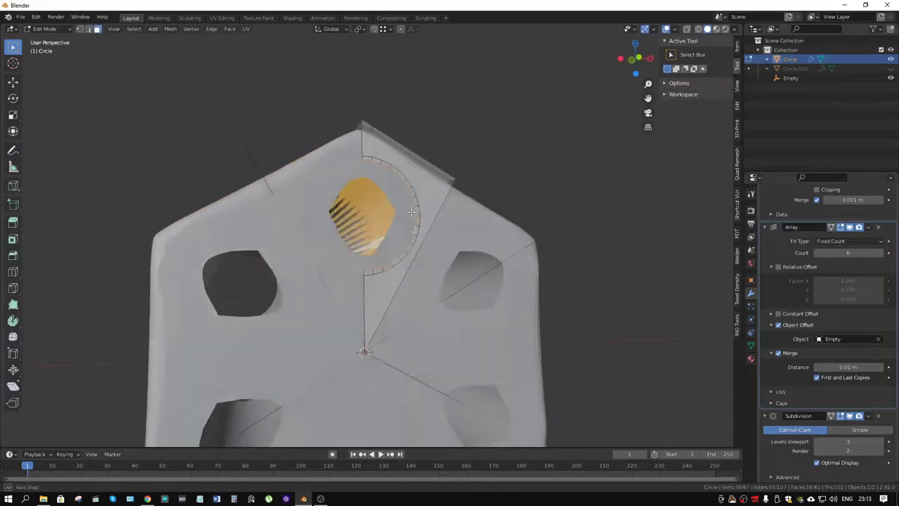
middle_drag(411, 212, 339, 248)
scroll(379, 225, up, 2)
scroll(344, 243, up, 2)
- With smoothing preview off, knife-cut from a rim vertex to the top edge and from the face corner
key(k)
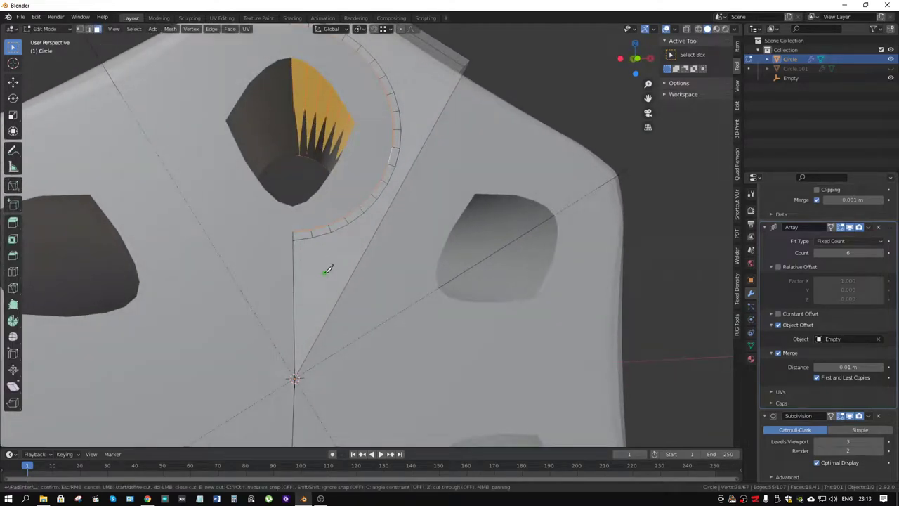
click(396, 165)
key(Return)
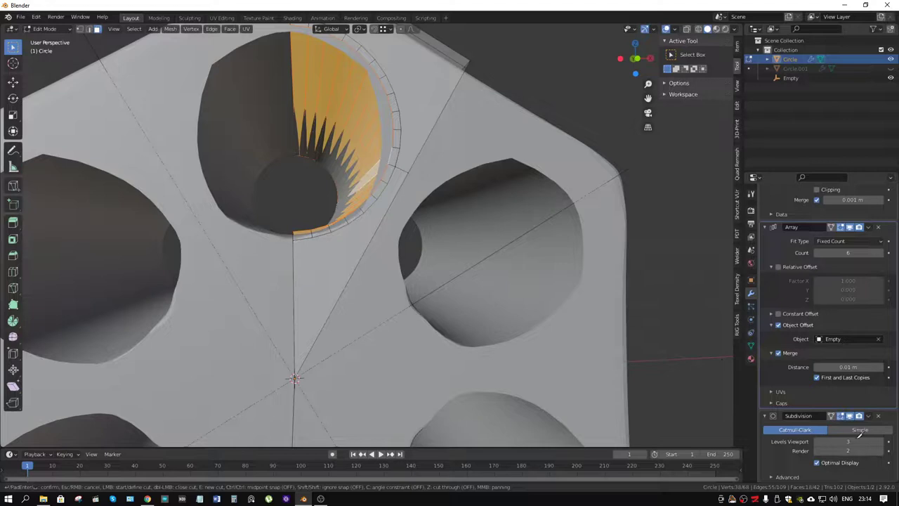
click(849, 416)
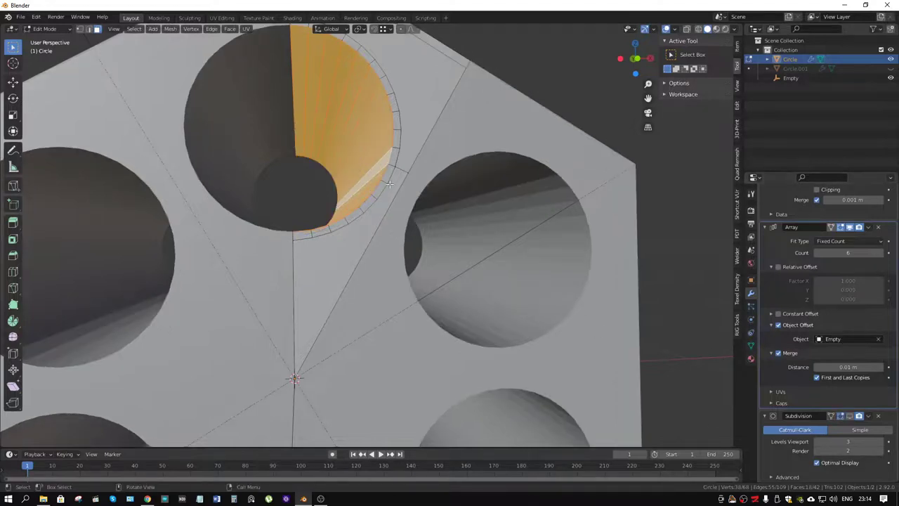
middle_drag(424, 158, 414, 210)
key(k)
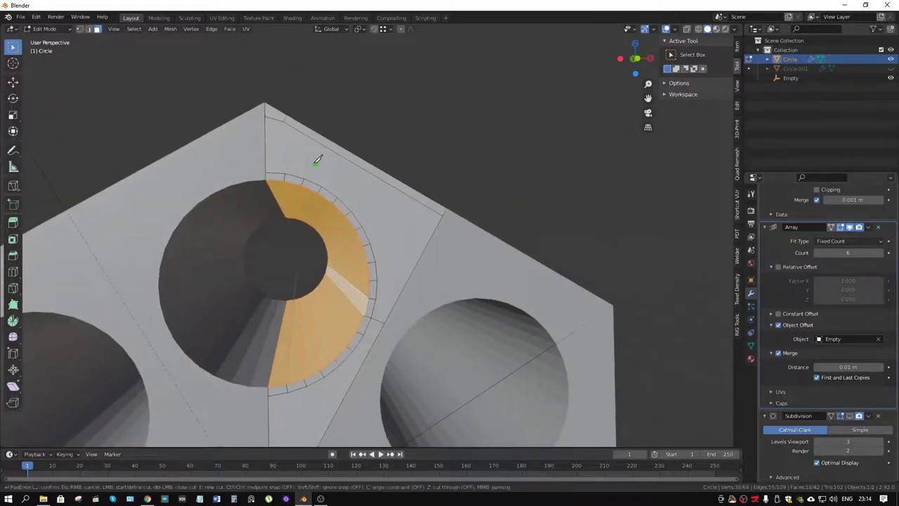
click(287, 170)
click(283, 118)
click(442, 213)
key(Return)
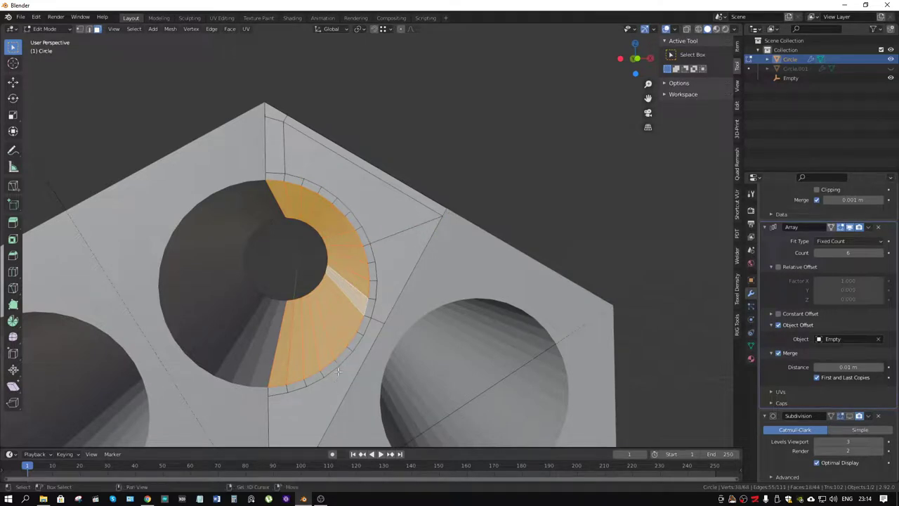
- Try knife cuts from the lower rim vertices, discarding them without changes
middle_drag(371, 337, 344, 278)
key(k)
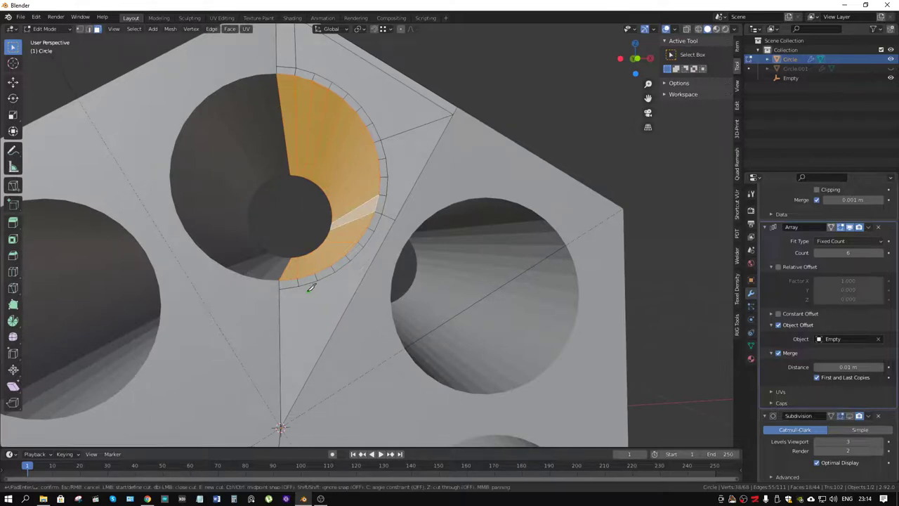
click(299, 286)
key(Escape)
key(k)
click(335, 273)
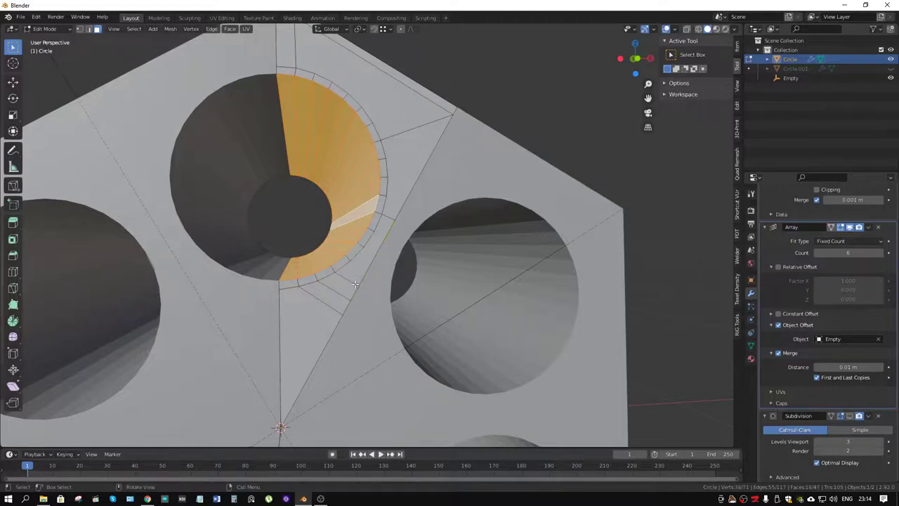
key(Return)
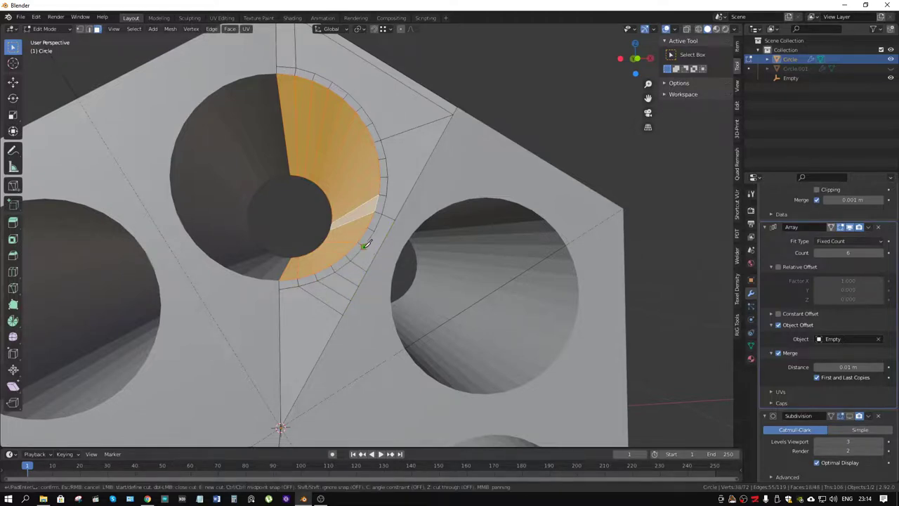
- Knife-cut from the rim out to the outer diagonal edge
key(k)
click(387, 196)
key(Escape)
key(k)
click(385, 155)
click(422, 172)
key(Return)
middle_drag(392, 157, 357, 222)
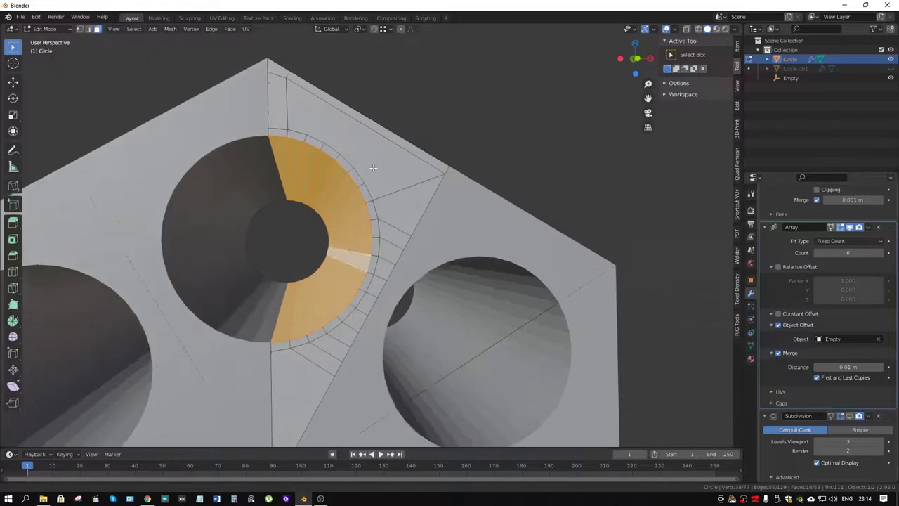
- Knife-cut from the rim to the hexagon corner and to points on the outer edge
key(k)
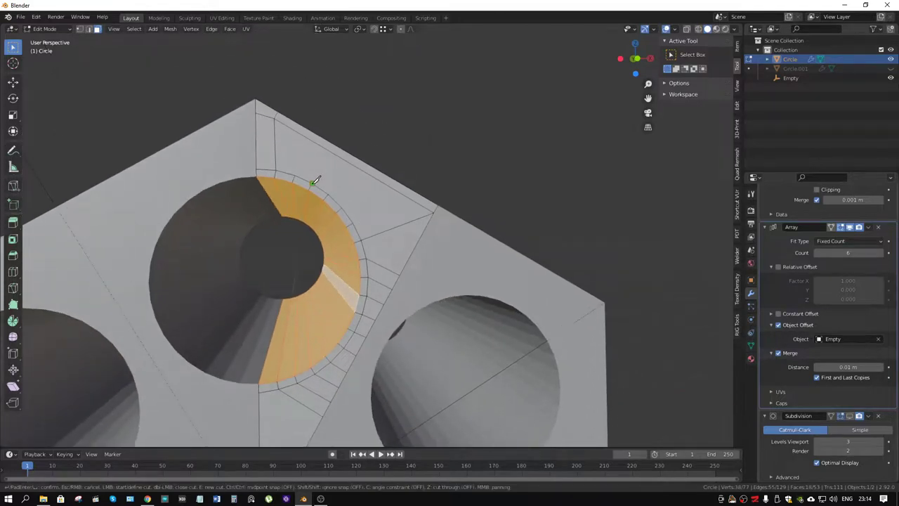
click(298, 173)
click(276, 119)
click(312, 182)
click(349, 164)
key(Return)
key(k)
click(434, 212)
key(Return)
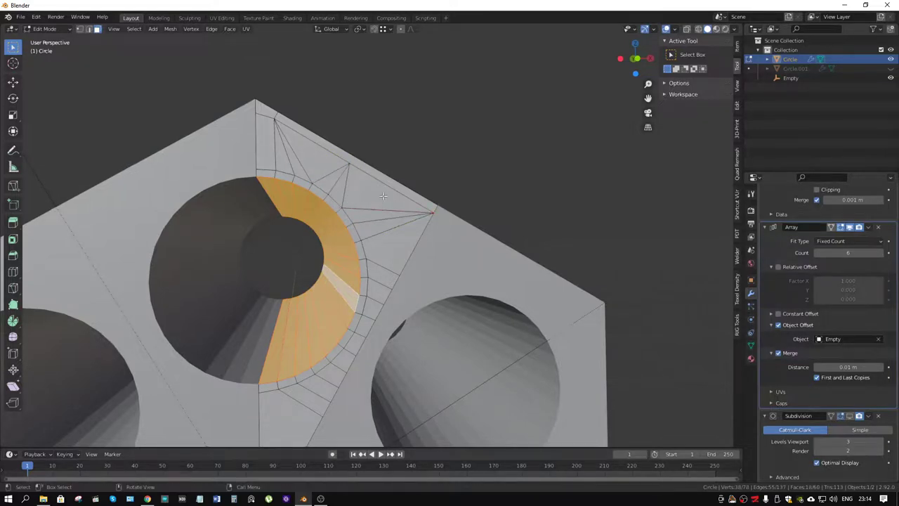
middle_drag(345, 204, 270, 435)
key(ctrl+r)
- Add a loop cut along the rim ring, then set Subdivision viewport level to 5
click(308, 180)
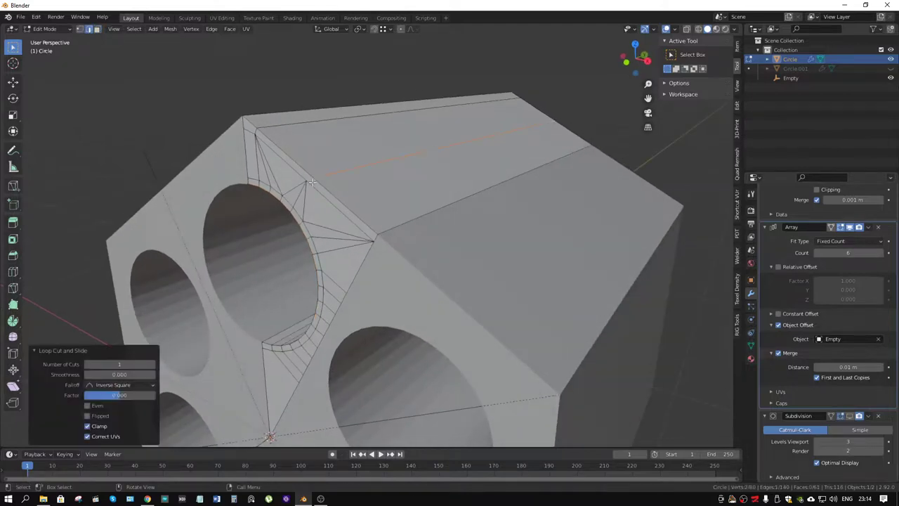
key(1)
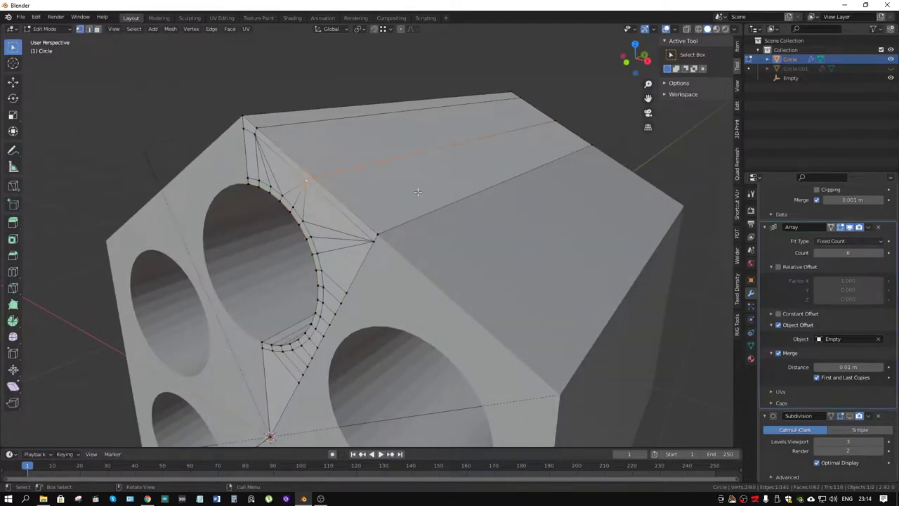
key(Tab)
mouse_move(505, 261)
middle_down()
mouse_move(478, 275)
mouse_move(336, 213)
mouse_move(513, 278)
middle_up()
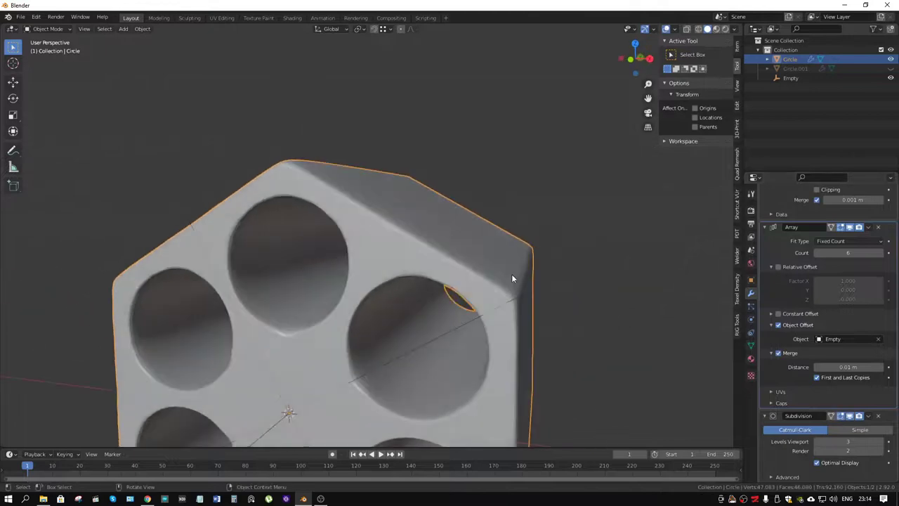
click(881, 441)
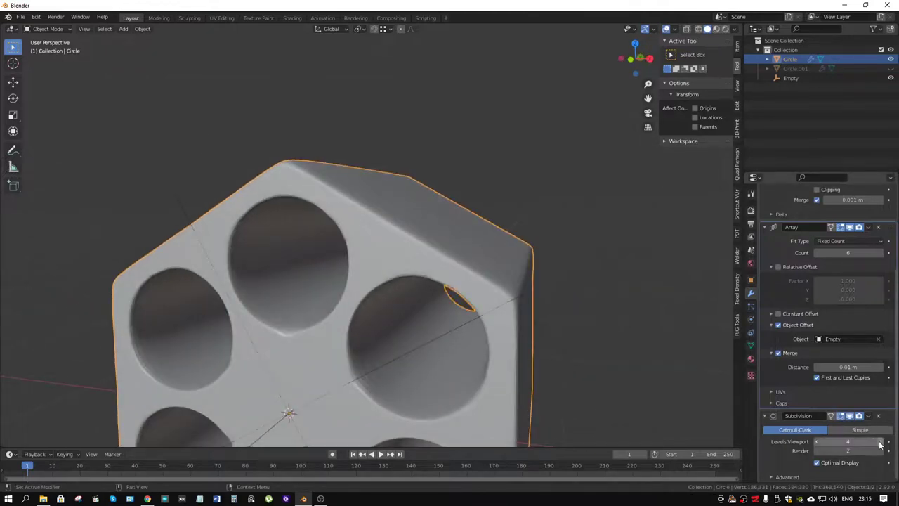
middle_drag(437, 237, 447, 250)
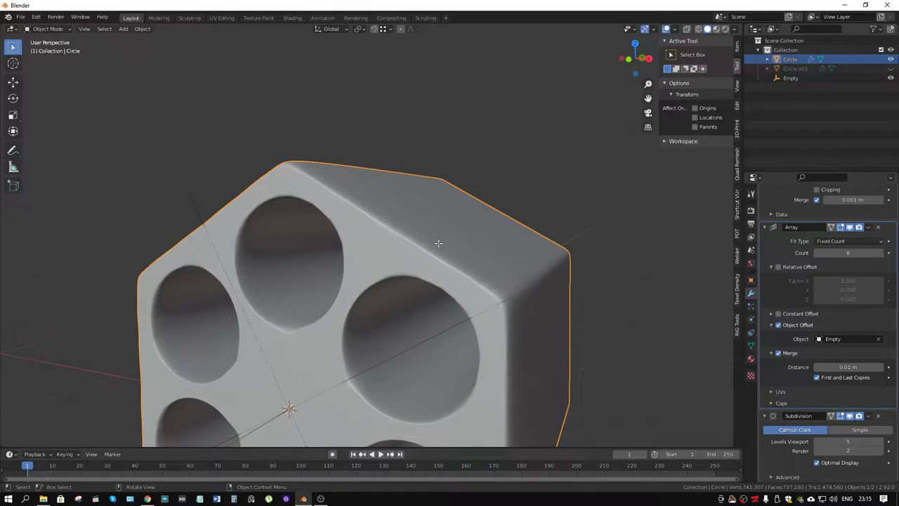
key(Tab)
scroll(344, 248, up, 3)
- Add an edge loop inside the top hole and slide it close to the hole's rim
middle_drag(344, 248, 326, 187)
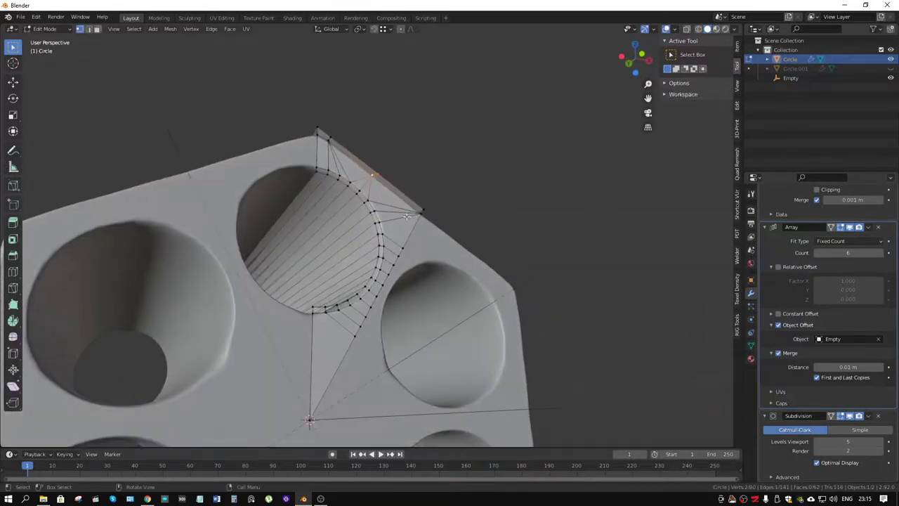
key(ctrl+r)
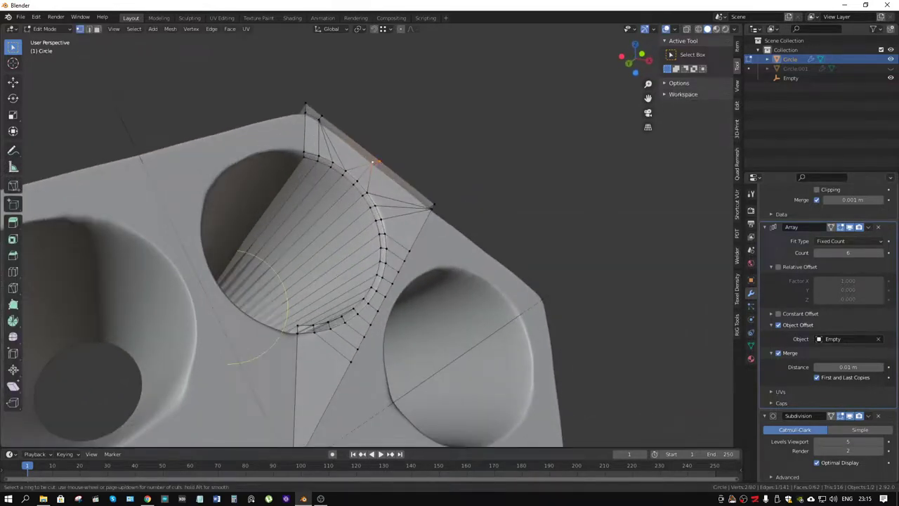
click(374, 162)
right_click(404, 145)
key(g)
key(g)
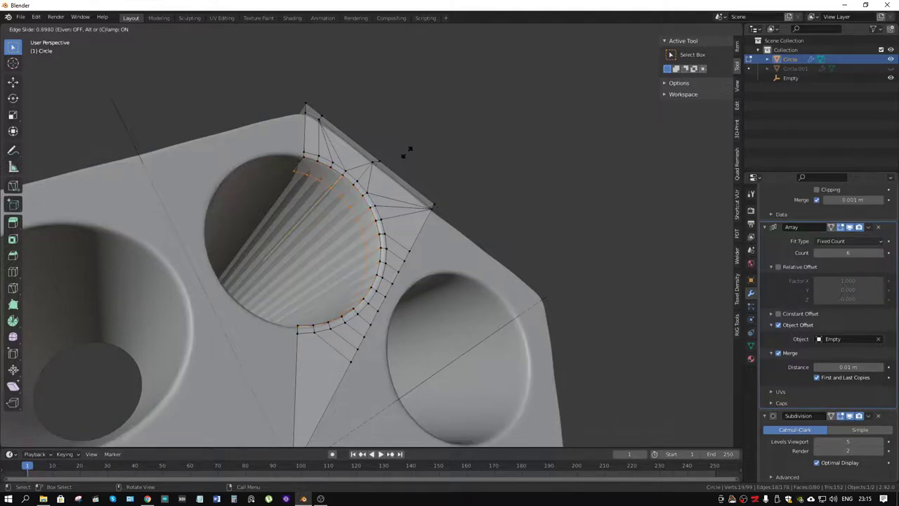
right_click(407, 152)
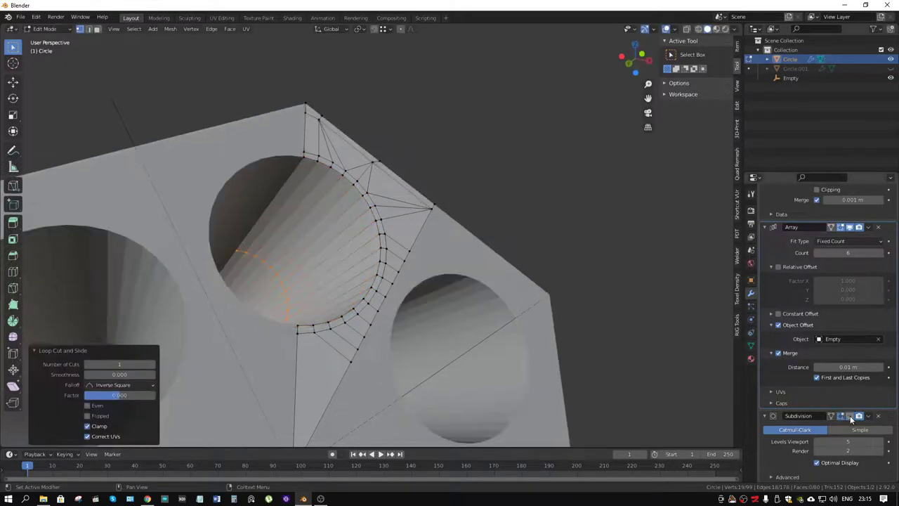
key(g)
key(g)
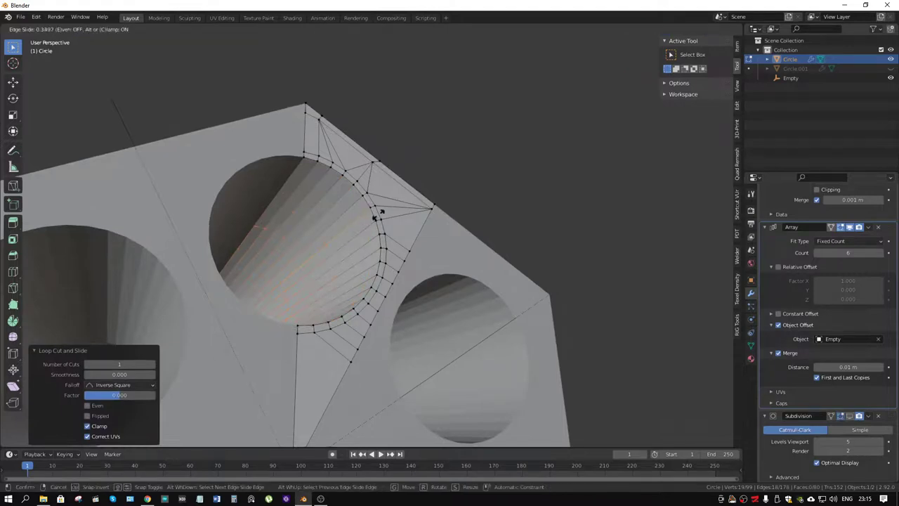
click(413, 179)
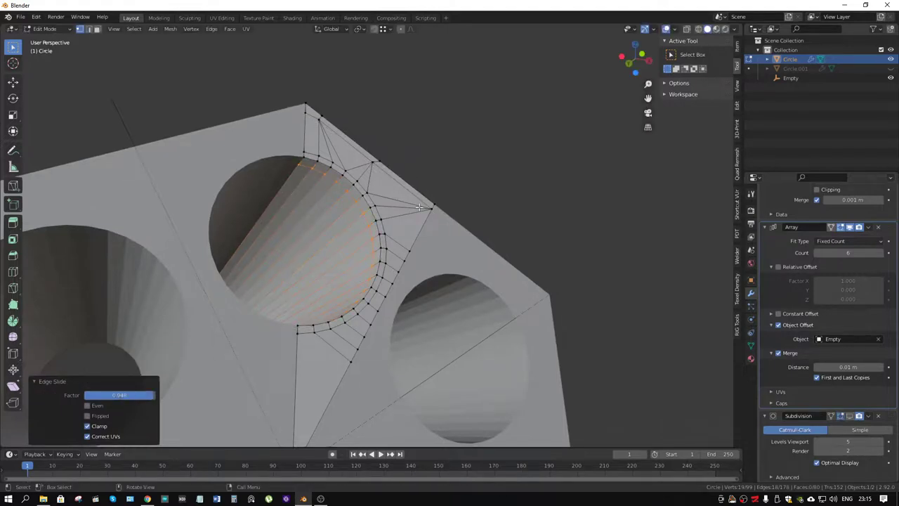
- Add another loop near the top corner beside the rim, then return to Object Mode
middle_drag(413, 180, 376, 284)
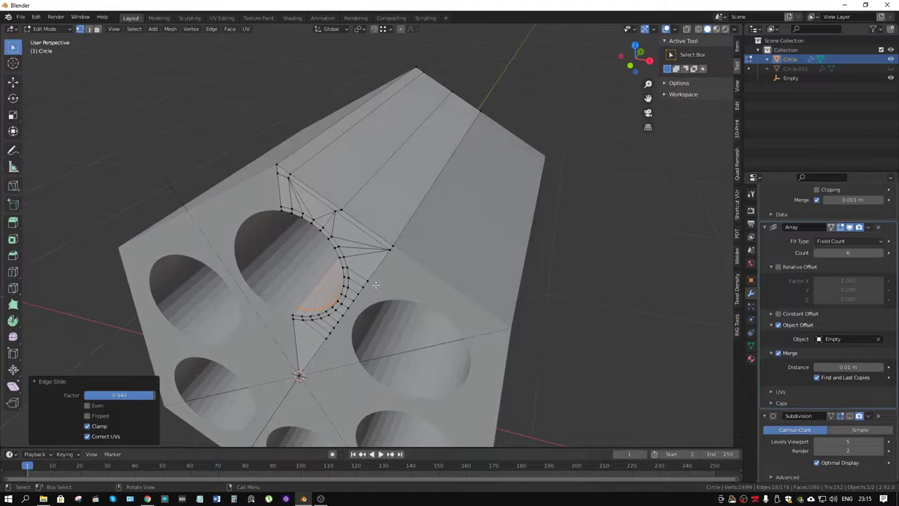
mouse_move(399, 218)
middle_down()
mouse_move(426, 200)
mouse_move(344, 182)
middle_up()
alt+click(305, 173)
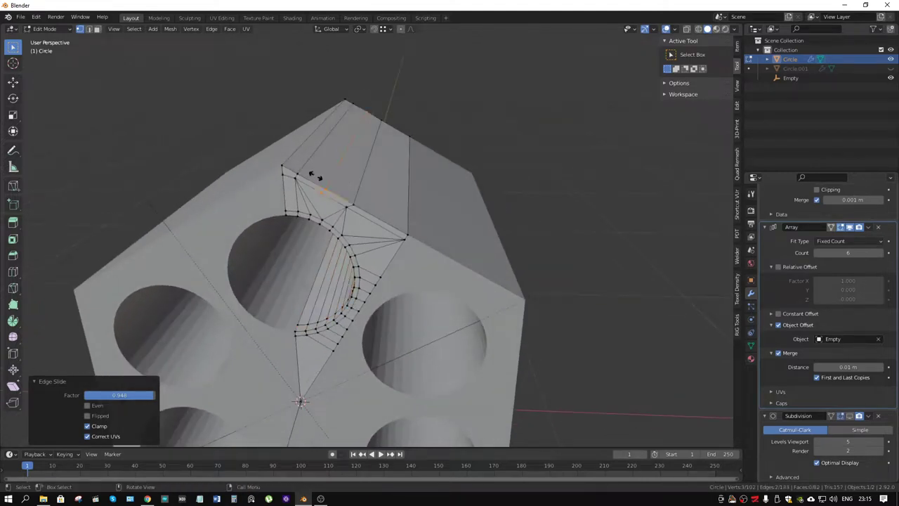
key(g)
key(g)
click(297, 170)
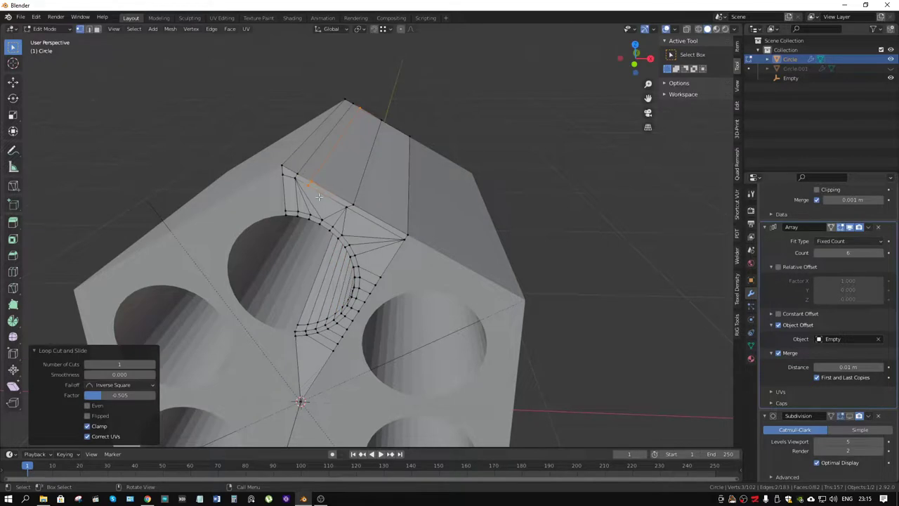
click(307, 184)
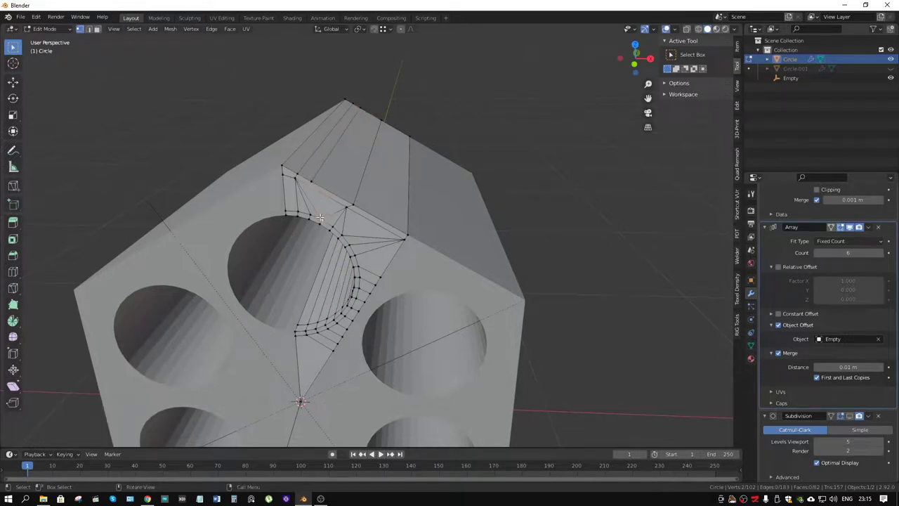
key(Tab)
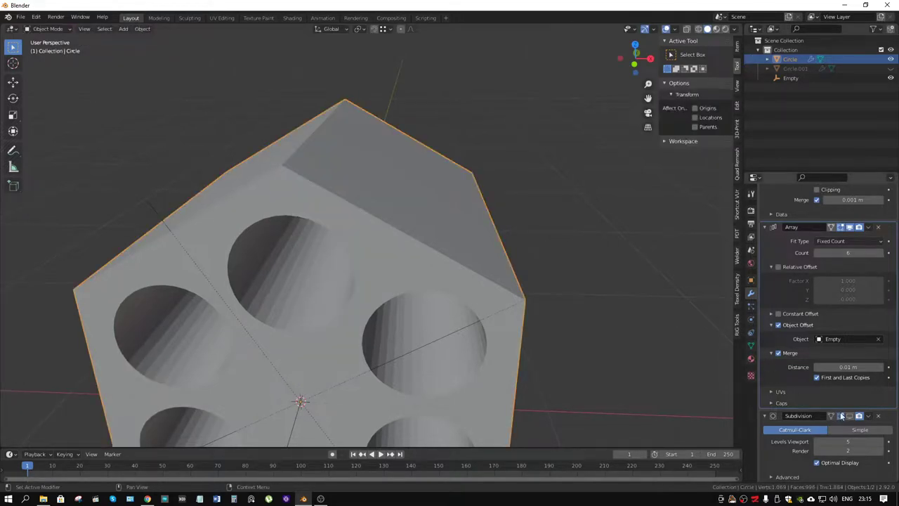
- In Edit Mode, select the whole prism and merge its vertices by distance
mouse_move(423, 259)
middle_down()
mouse_move(446, 267)
mouse_move(466, 247)
mouse_move(439, 259)
mouse_move(328, 204)
mouse_move(391, 209)
mouse_move(373, 222)
middle_up()
key(Tab)
scroll(377, 226, up, 4)
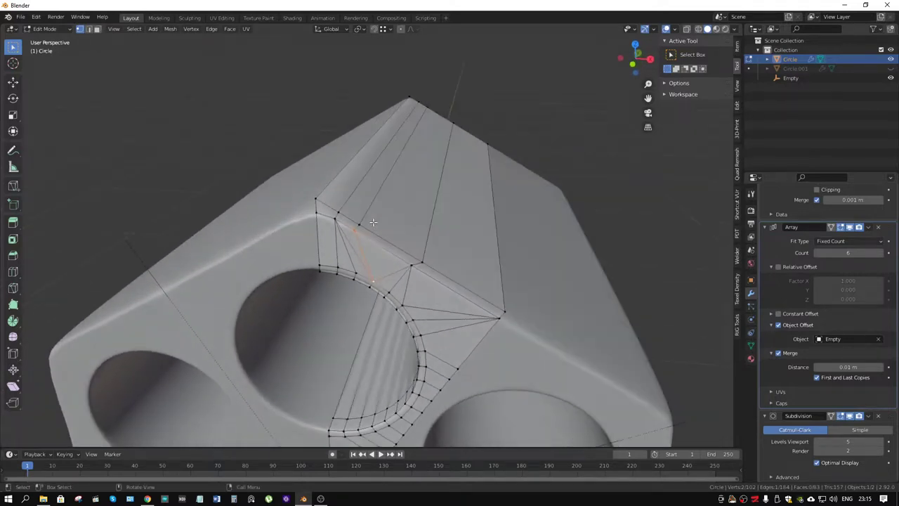
key(a)
key(m)
click(368, 223)
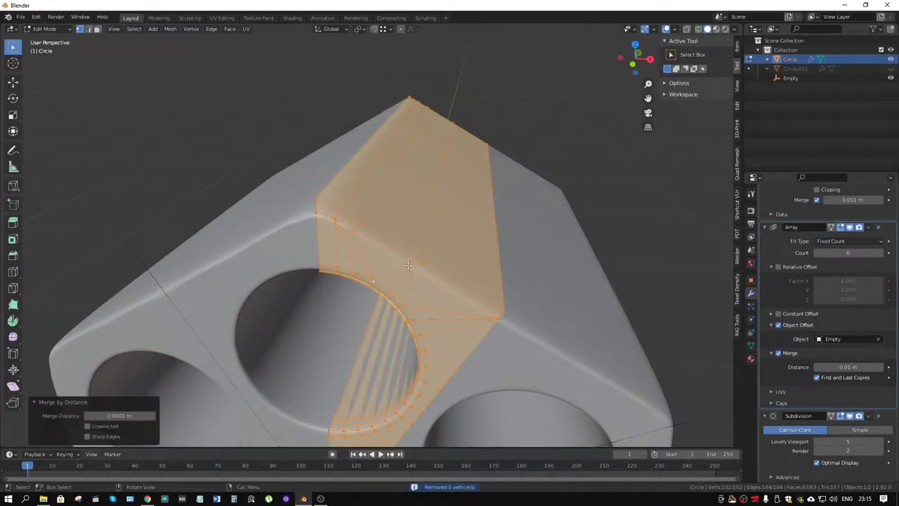
- Knife a new edge up from the top hole's rim and toggle the Subdivision on-cage display
middle_drag(408, 265, 382, 257)
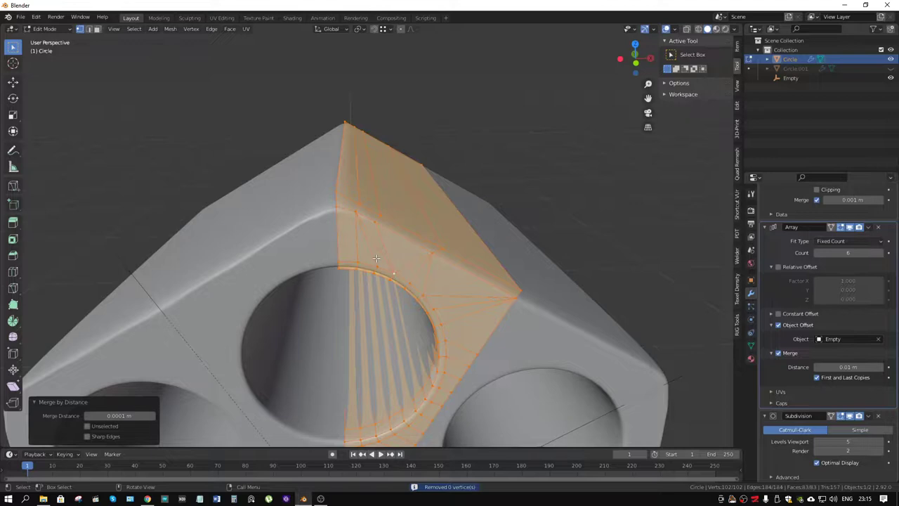
key(k)
click(376, 266)
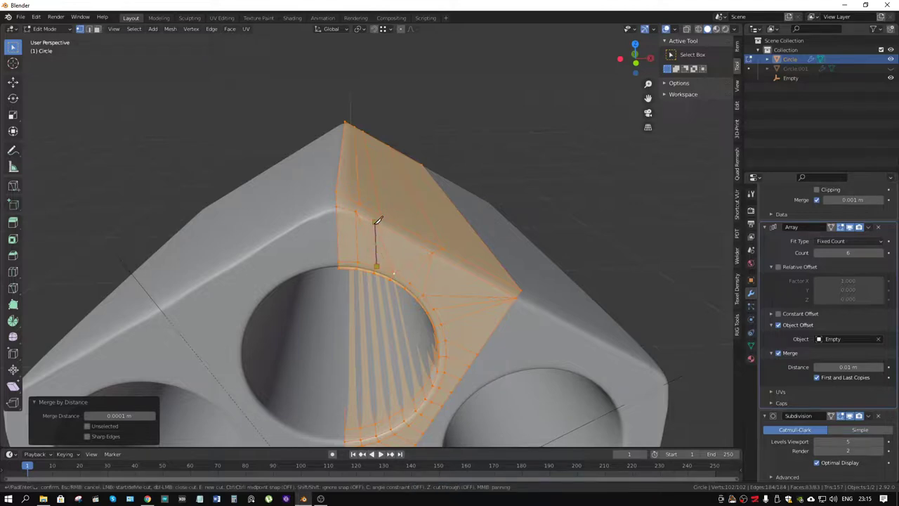
key(Return)
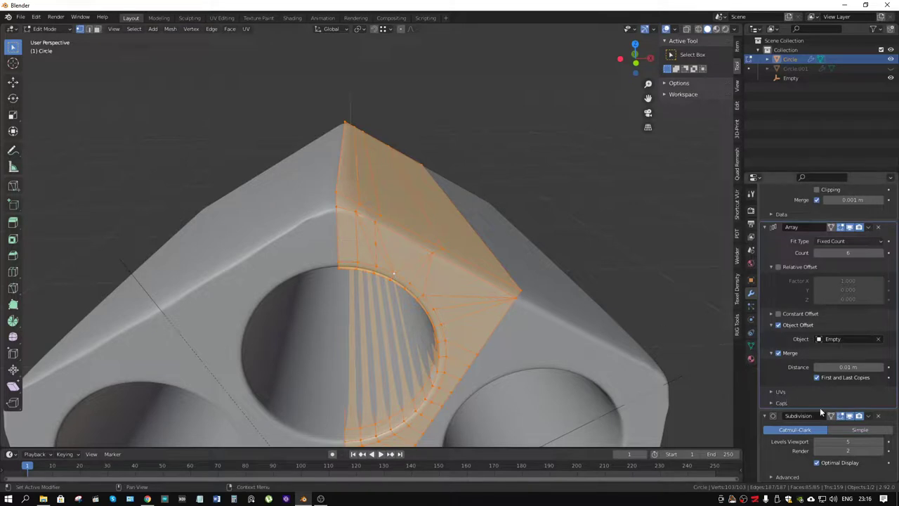
click(848, 417)
- Dissolve the stray edge beside the top hole's rim so the corner faces merge
middle_drag(698, 361, 404, 239)
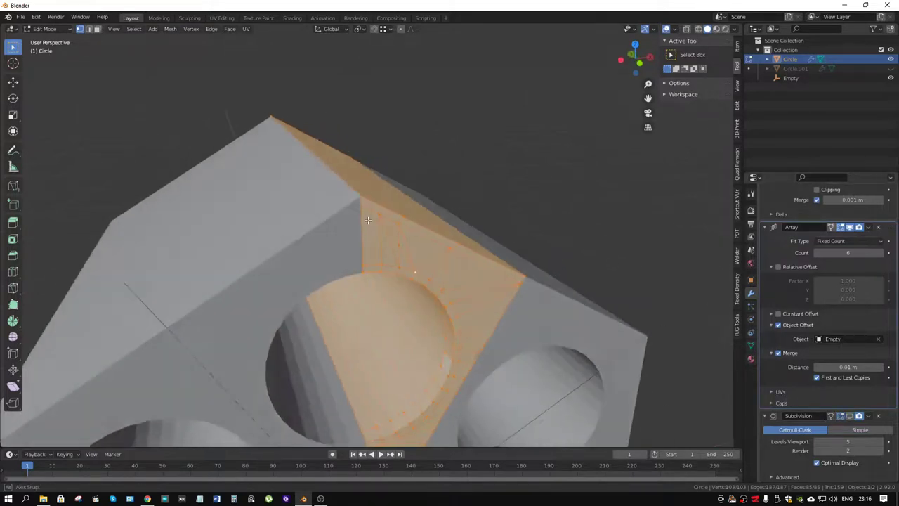
click(403, 240)
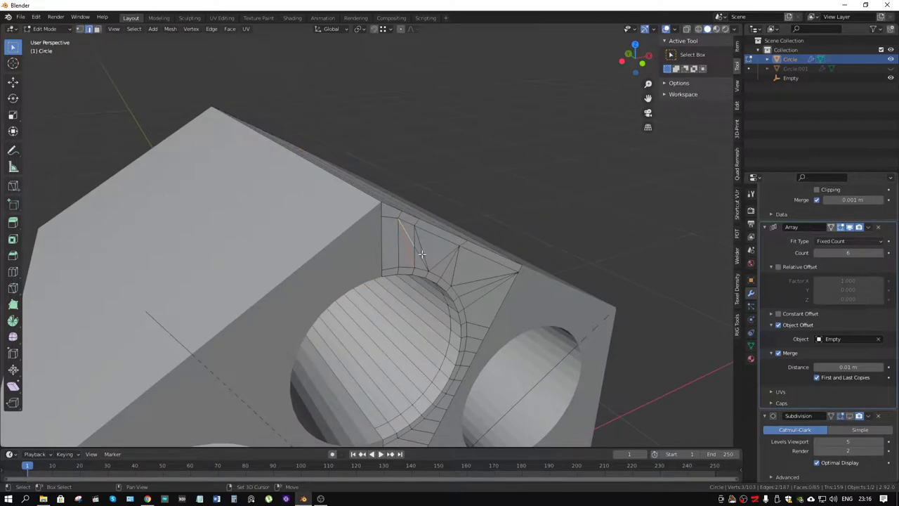
key(x)
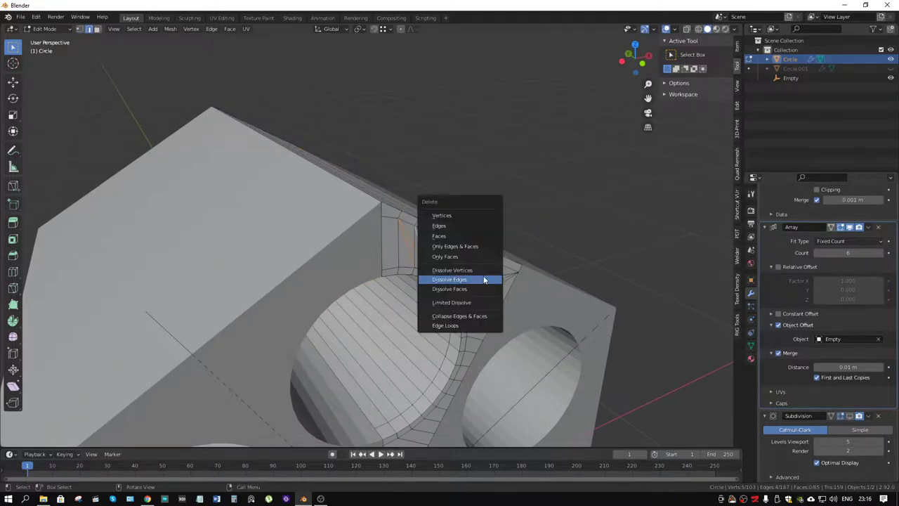
click(481, 277)
mouse_move(481, 277)
middle_down()
mouse_move(412, 237)
mouse_move(402, 276)
mouse_move(454, 180)
mouse_move(448, 207)
mouse_move(425, 226)
mouse_move(421, 201)
middle_up()
scroll(448, 207, up, 3)
scroll(448, 208, up, 2)
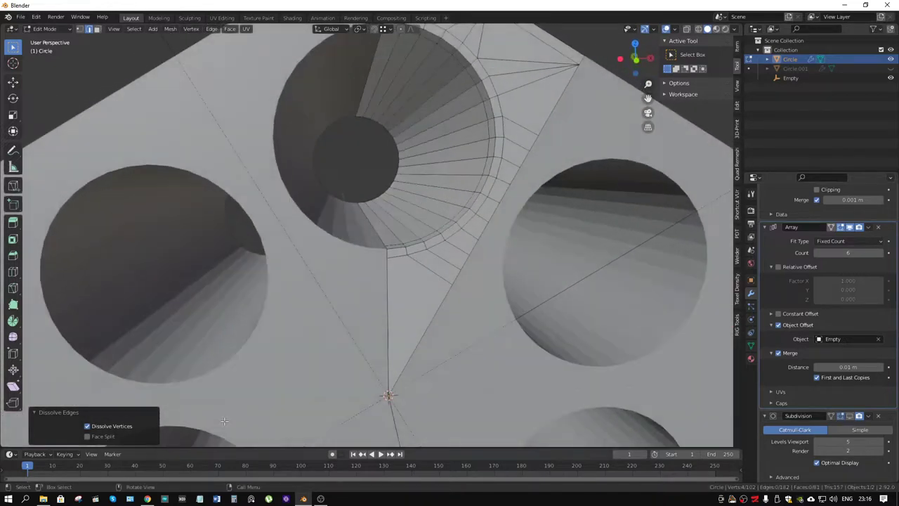
- View a shared photo full size in the Telegram chat, then return to Blender
click(148, 499)
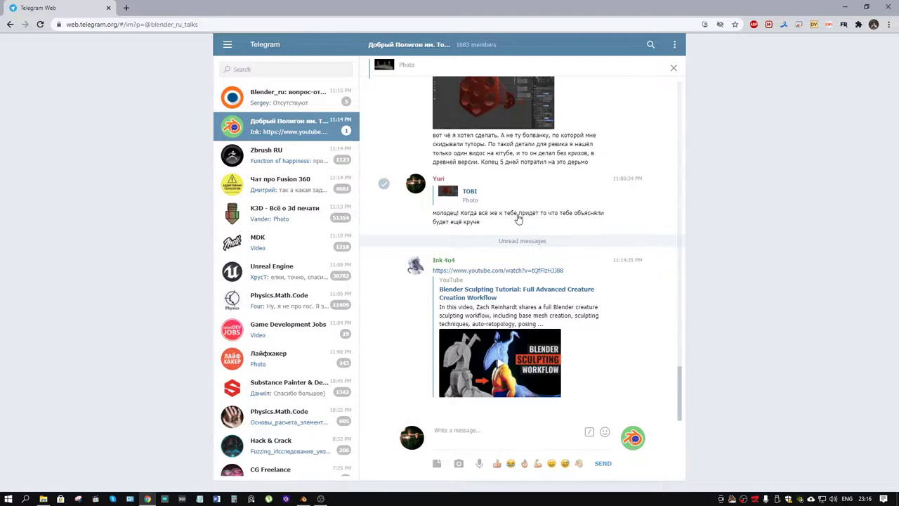
scroll(487, 201, up, 2)
click(487, 201)
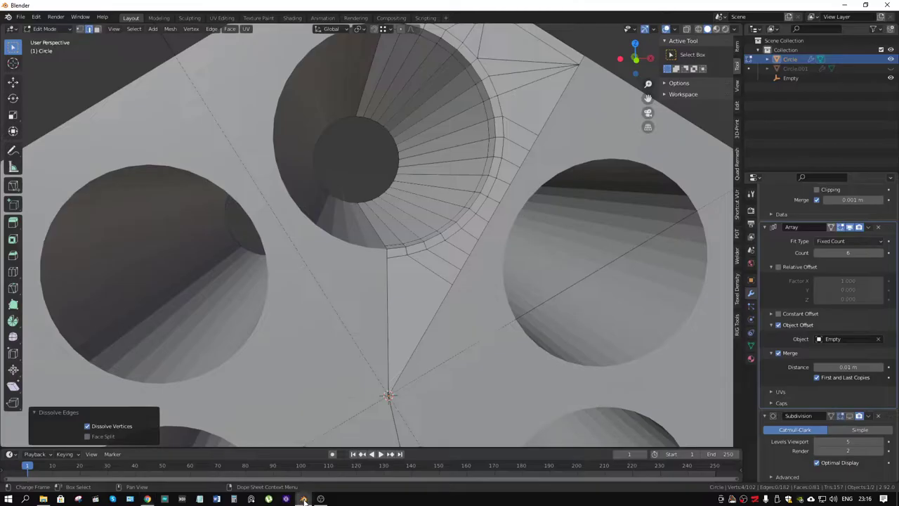
click(303, 499)
- Slide a new edge loop into place around the inside of the top hole
middle_drag(462, 234, 473, 221)
scroll(459, 229, down, 2)
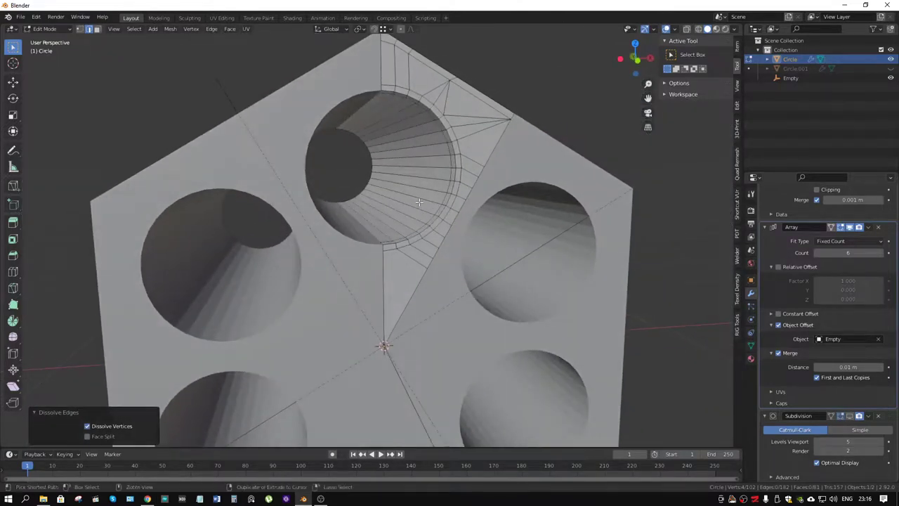
key(g)
key(g)
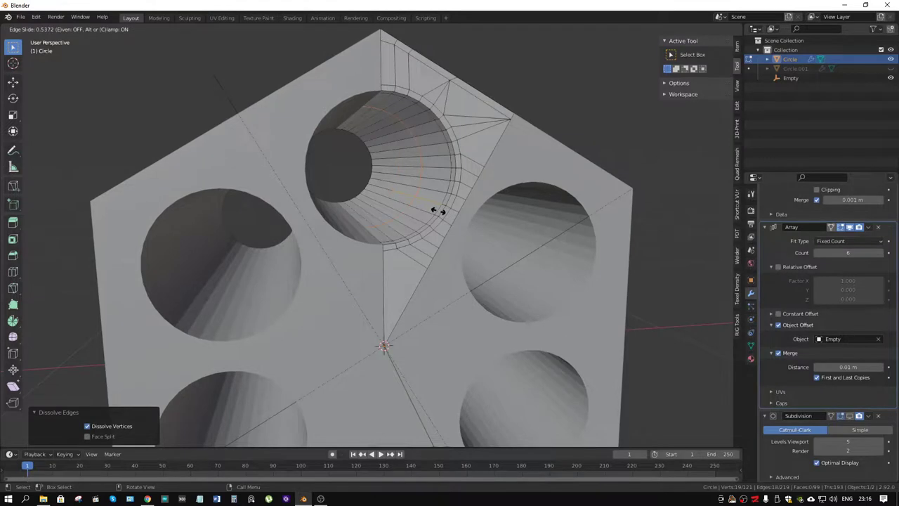
click(437, 211)
scroll(434, 210, up, 2)
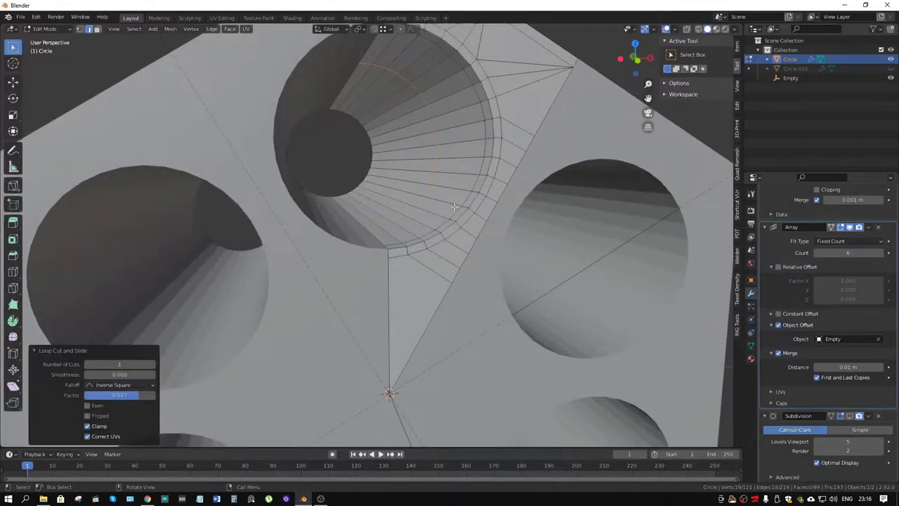
- Switch to face select mode and pick faces inside the hole and at its rim
key(3)
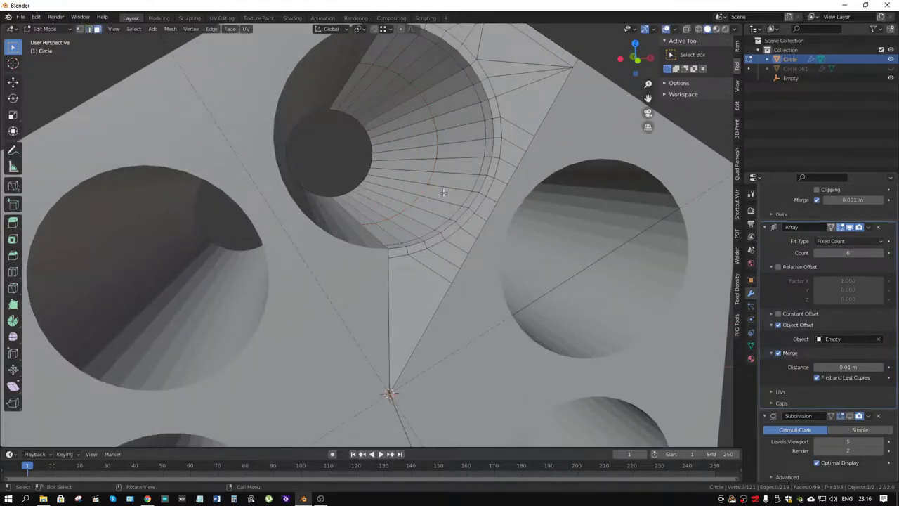
click(446, 195)
click(471, 199)
- Select the ring of faces inside the top hole and delete them
shift+click(484, 208)
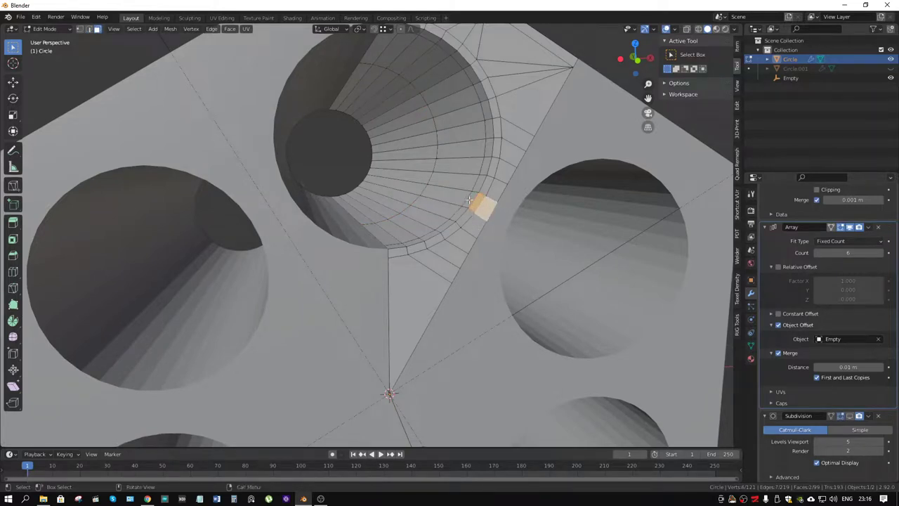
click(460, 198)
shift+click(432, 211)
shift+click(424, 221)
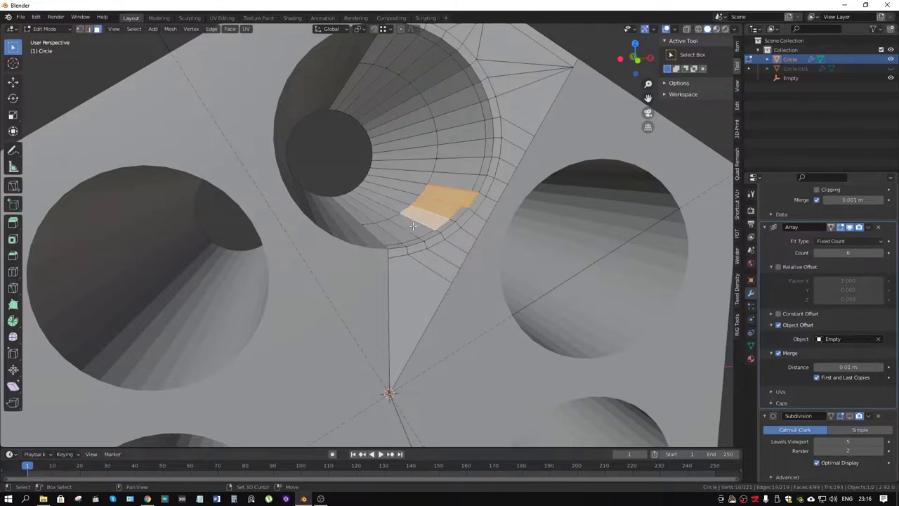
shift+click(414, 228)
shift+click(401, 235)
shift+click(390, 239)
shift+click(410, 242)
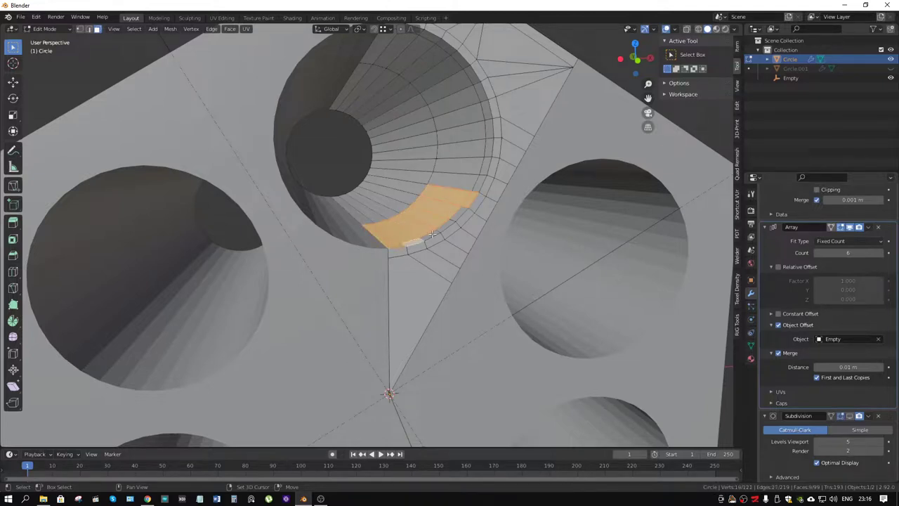
shift+click(421, 237)
shift+click(439, 225)
shift+click(457, 212)
key(x)
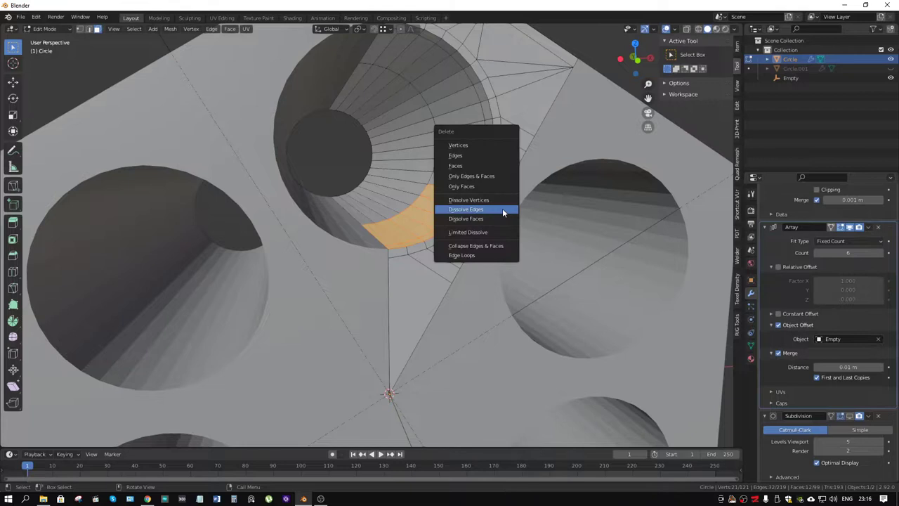
click(488, 167)
- Select the fan of faces from the rim down to the centre and extrude them along their normal
click(485, 208)
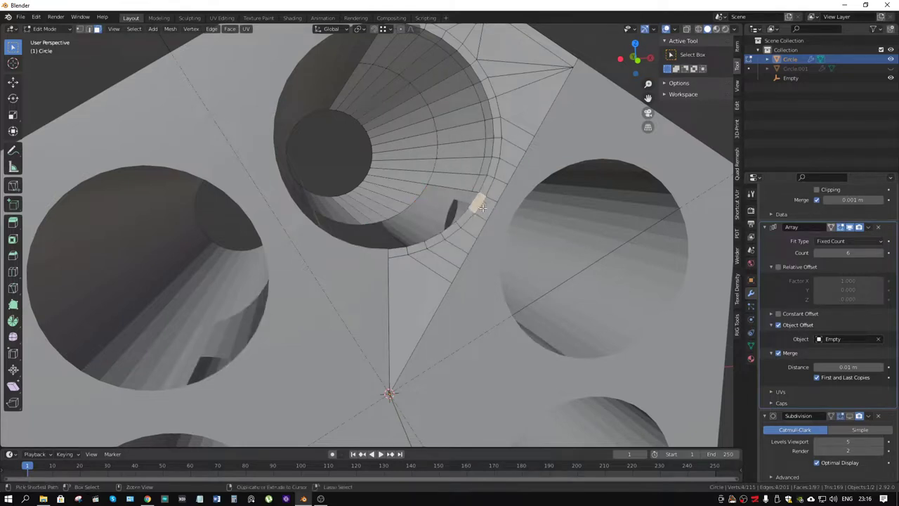
ctrl+click(483, 209)
ctrl+click(421, 295)
ctrl+click(407, 256)
ctrl+click(419, 246)
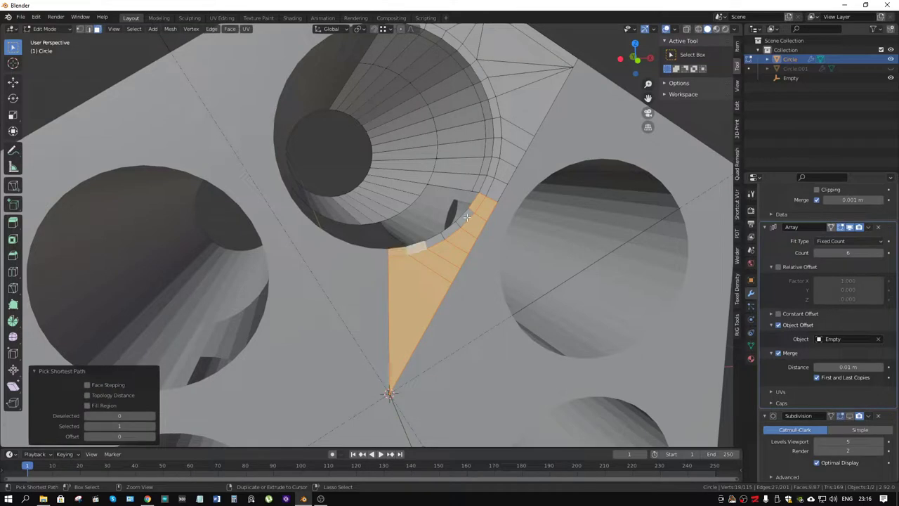
ctrl+click(465, 217)
middle_drag(465, 217, 445, 204)
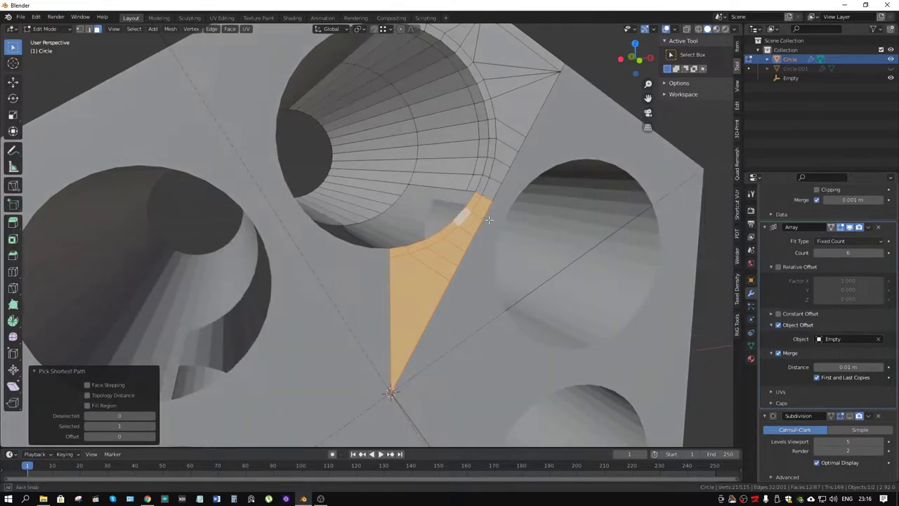
key(e)
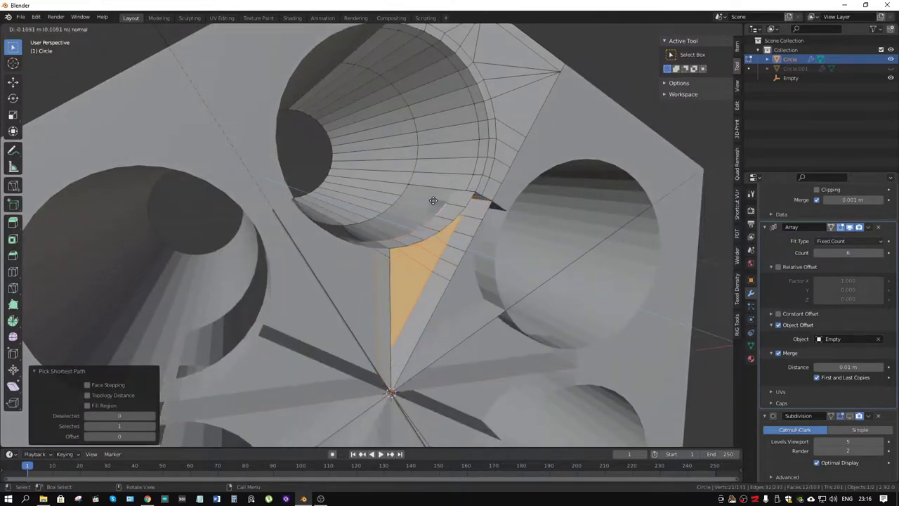
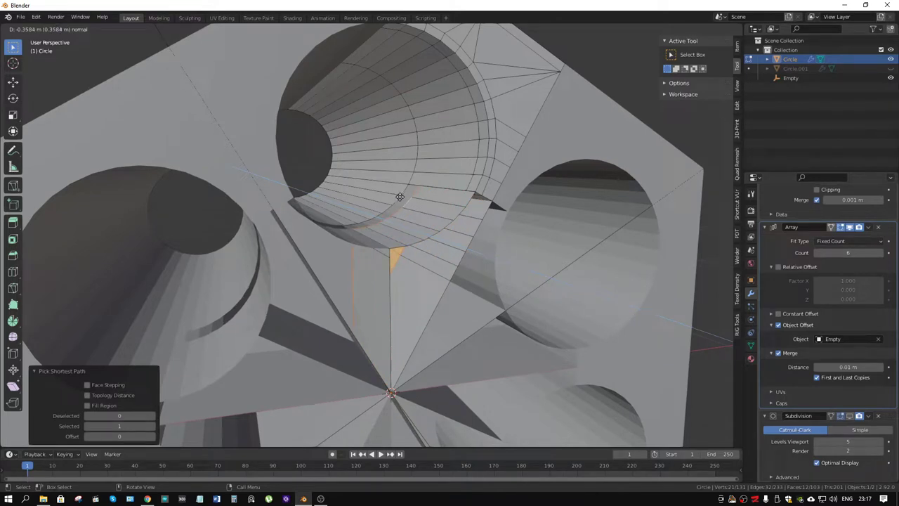
- Undo the unwanted extrusion and delete the first face strip between the pocket and the centre
click(400, 197)
key(ctrl+z)
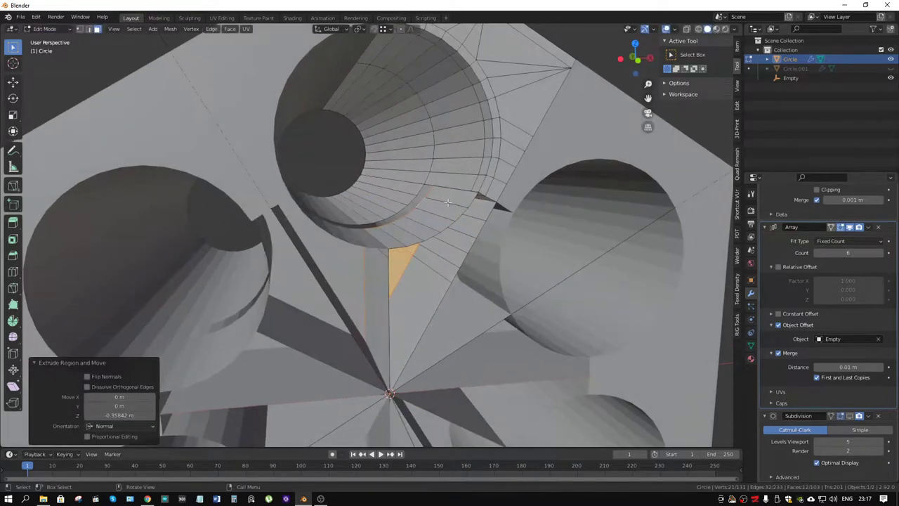
key(ctrl+z)
ctrl+click(385, 233)
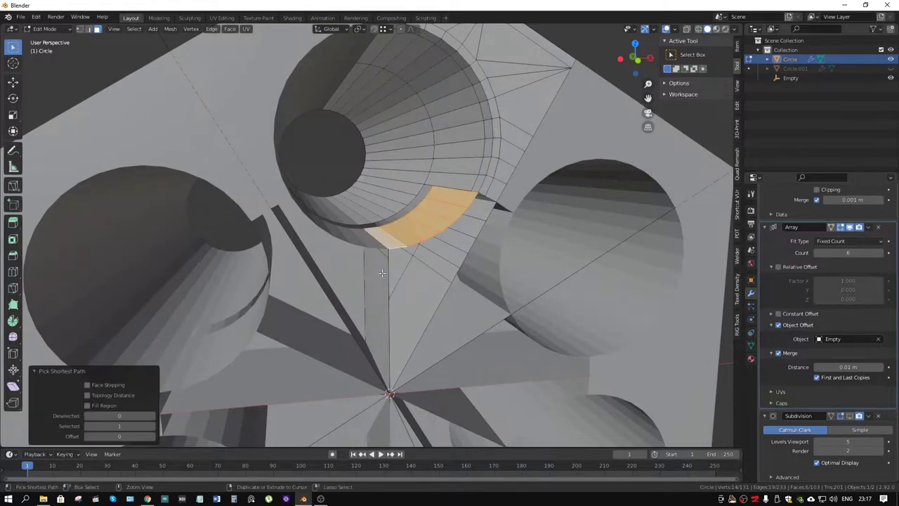
ctrl+click(380, 351)
key(x)
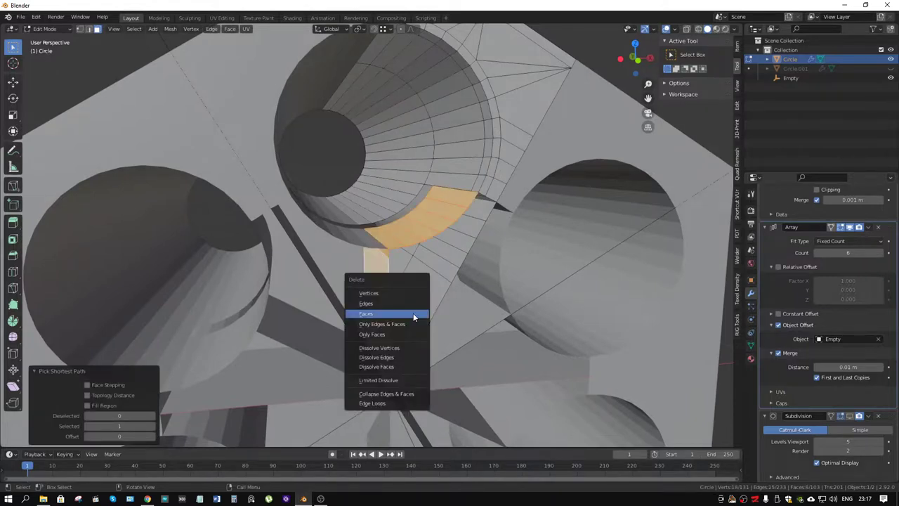
click(413, 312)
- Delete the remaining stray face strip
middle_drag(467, 219, 467, 222)
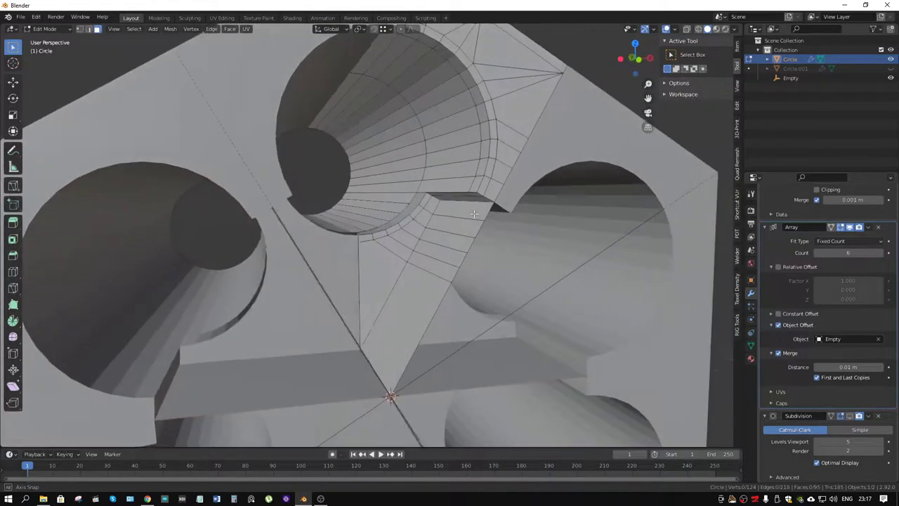
click(467, 222)
ctrl+click(438, 301)
key(x)
click(439, 301)
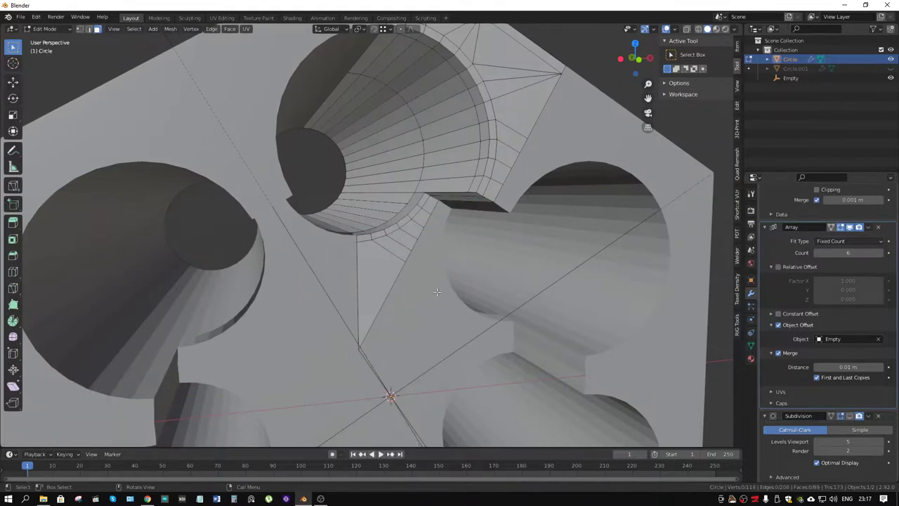
- Add an edge loop on the pocket wall and merge duplicate vertices by distance
mouse_move(464, 201)
middle_down()
mouse_move(464, 182)
mouse_move(407, 181)
middle_up()
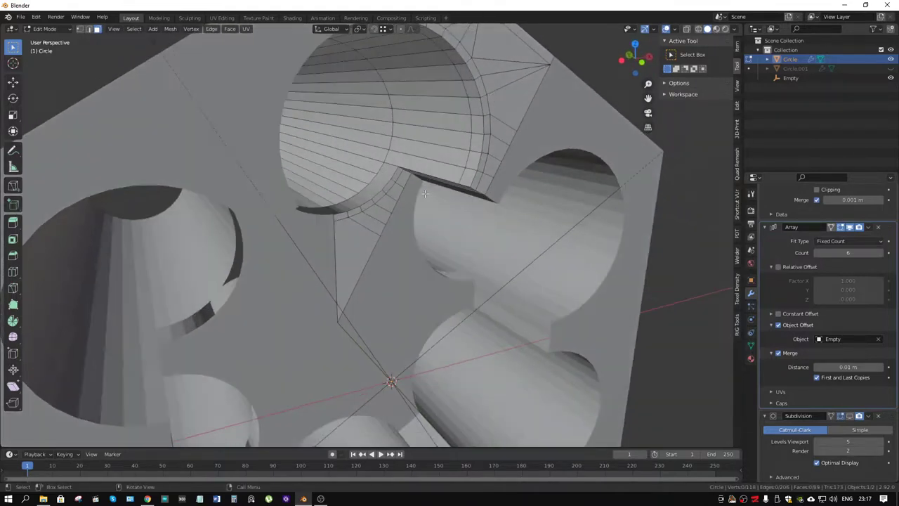
key(ctrl+r)
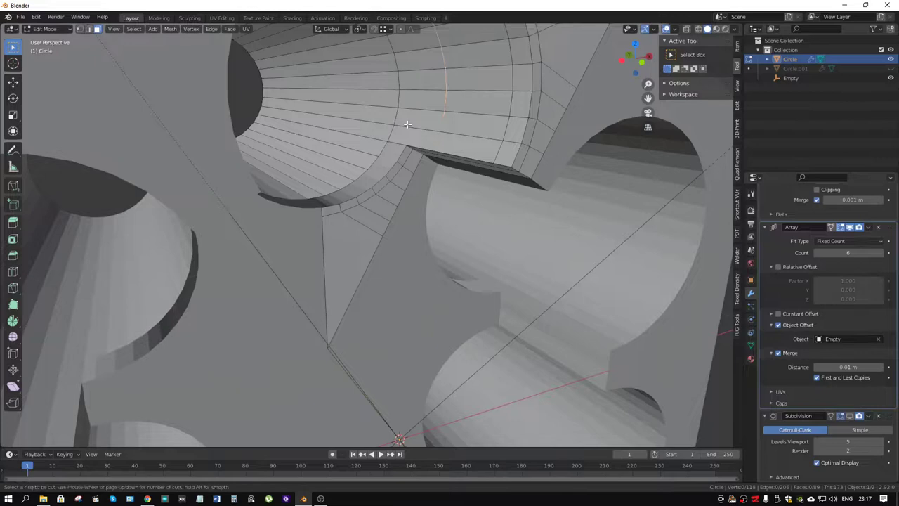
click(418, 149)
click(405, 145)
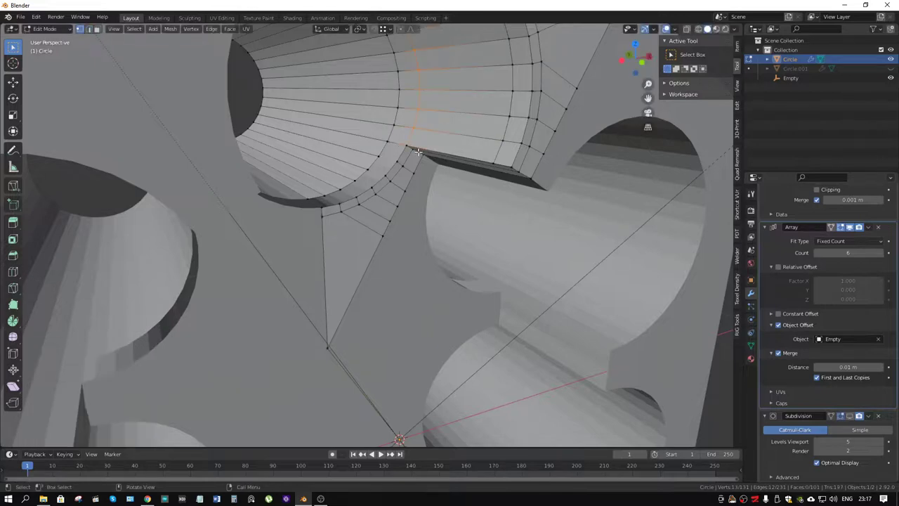
key(a)
key(m)
click(416, 150)
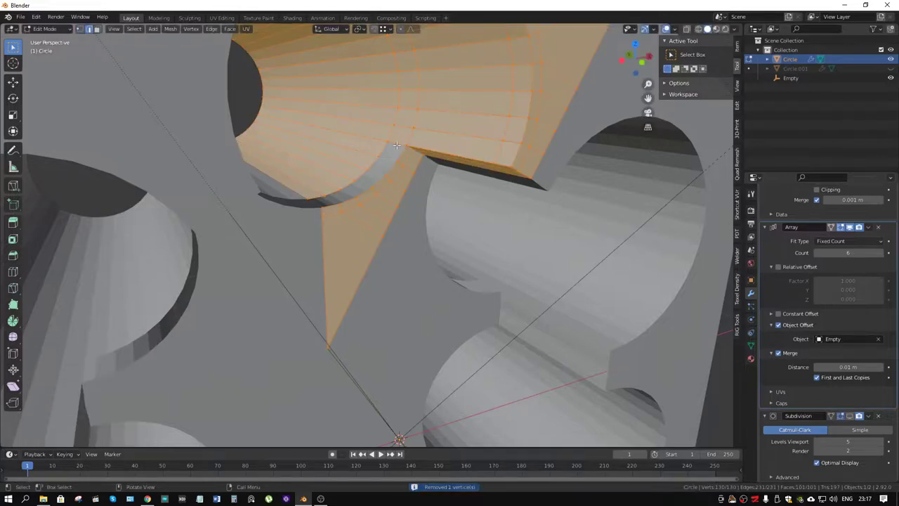
- Add another loop cut across the small face and merge vertices by distance again
alt+click(391, 149)
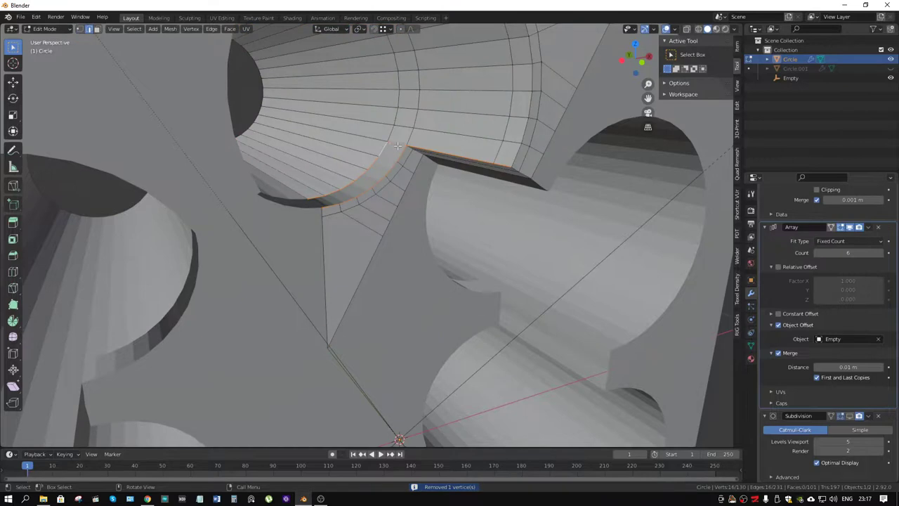
click(400, 152)
middle_drag(401, 150, 408, 144)
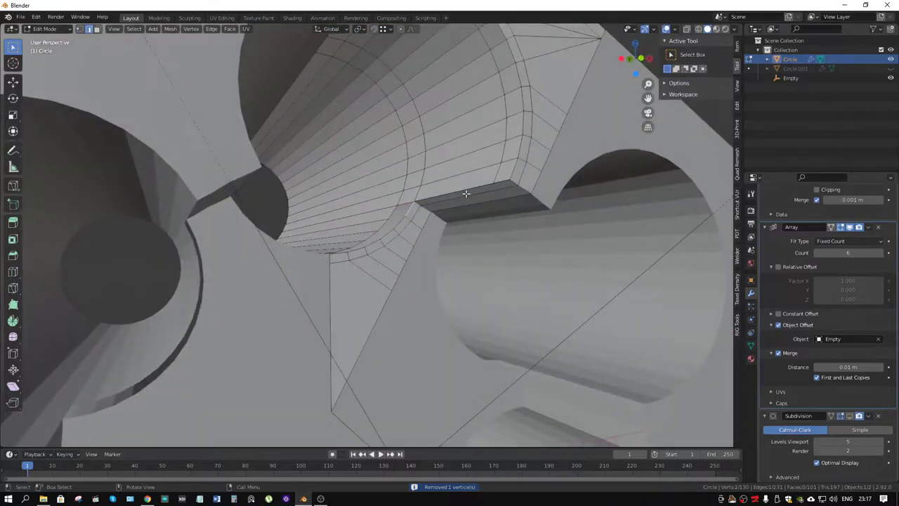
key(ctrl+r)
click(495, 191)
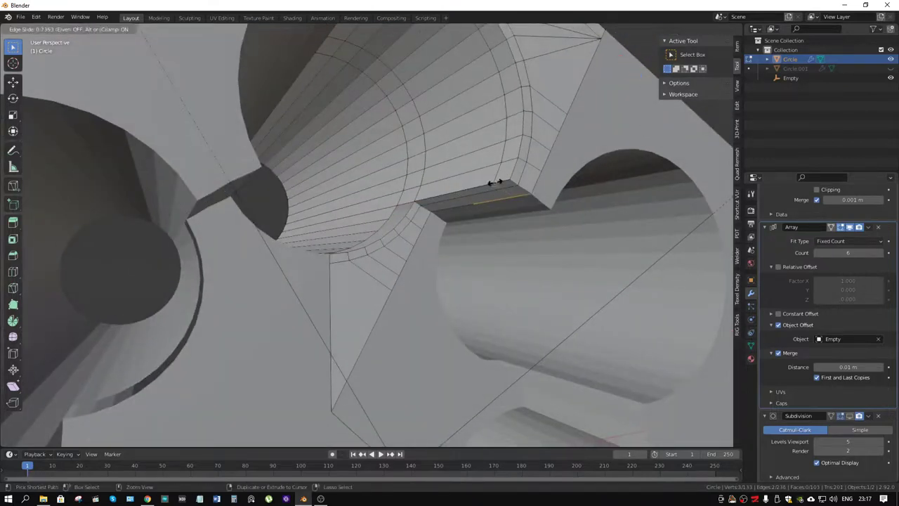
click(495, 183)
key(a)
key(m)
click(498, 191)
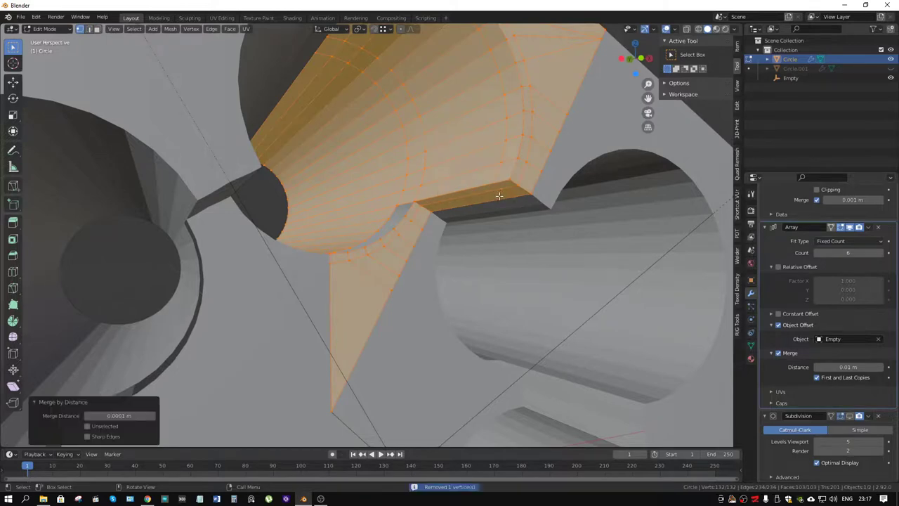
- Select the run of edges along the curved pocket rim
click(409, 203)
middle_drag(409, 203, 337, 198)
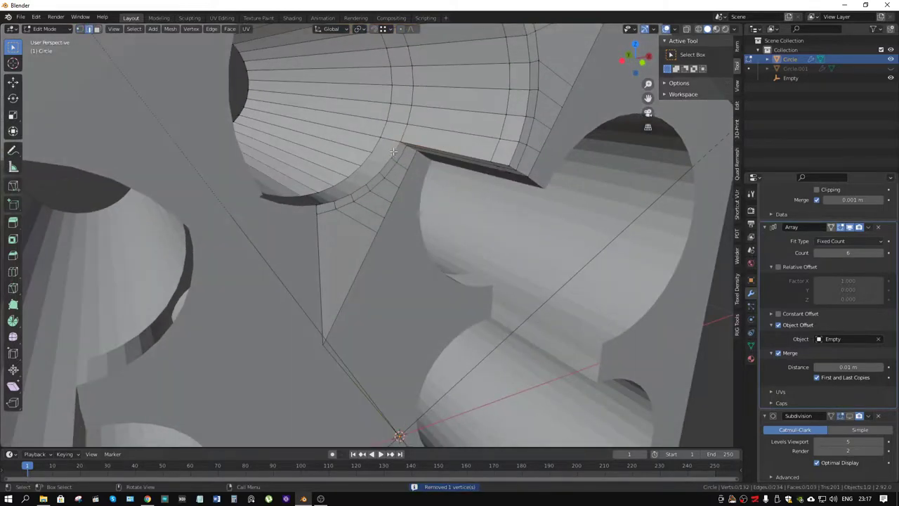
ctrl+click(337, 198)
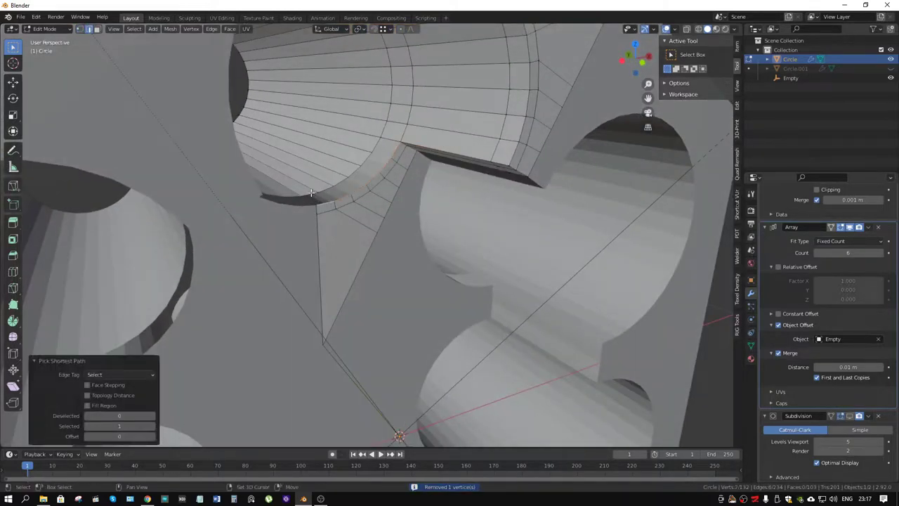
ctrl+click(392, 156)
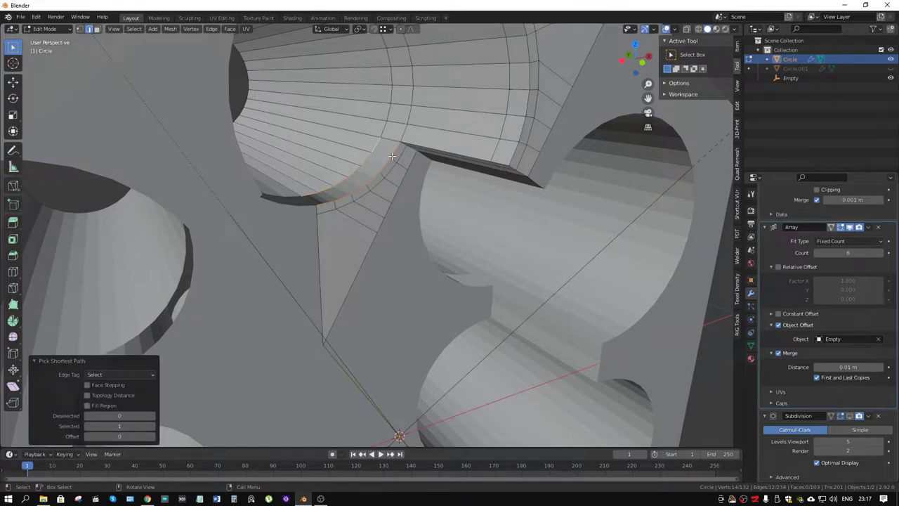
- Run Bridge Edge Loops to fill the rim gap and place an edge on the pocket wall
key(w)
key(w)
key(F3)
text(bri)
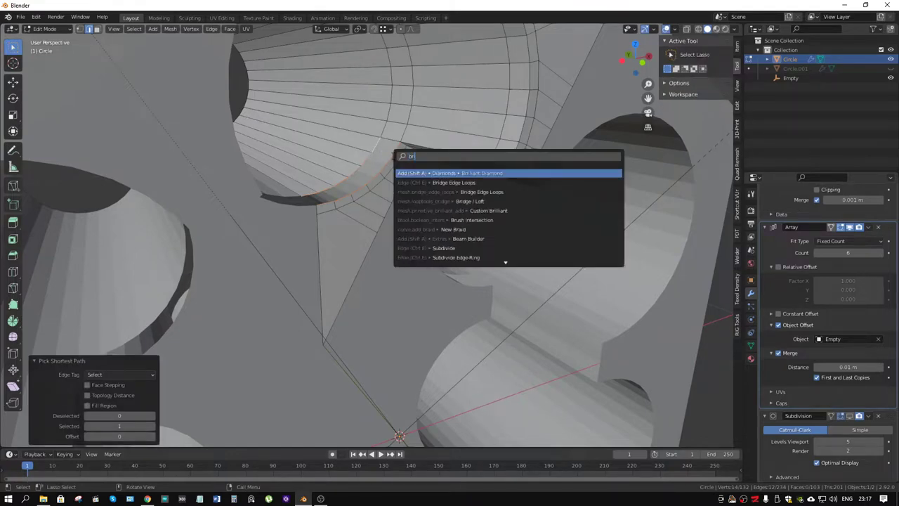
text(dg)
key(Return)
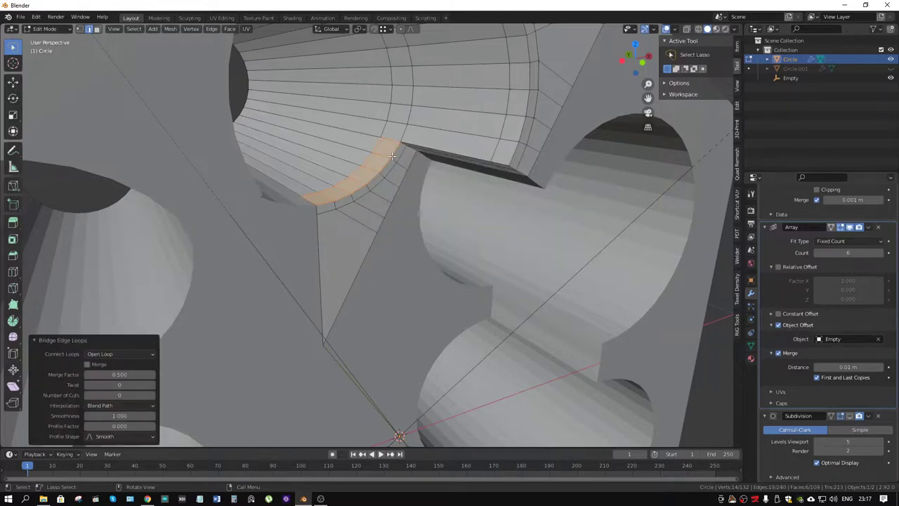
middle_drag(417, 173, 394, 160)
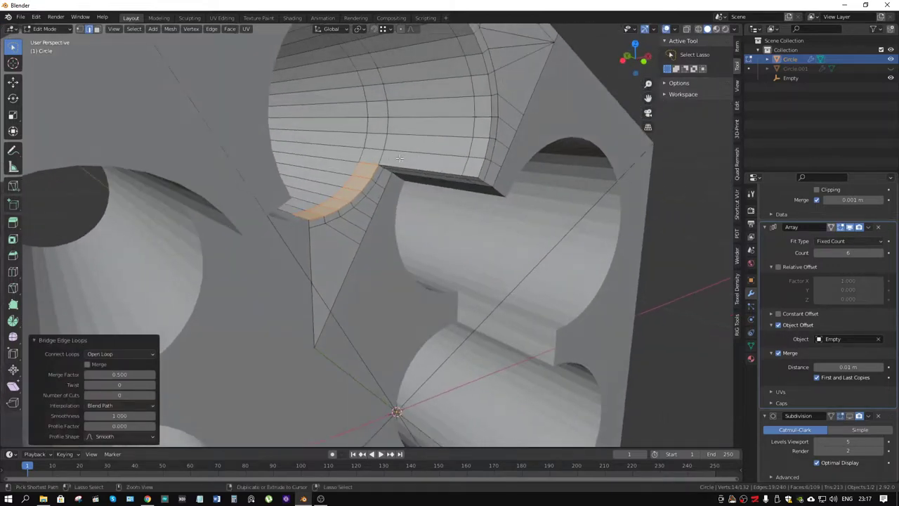
key(g)
key(g)
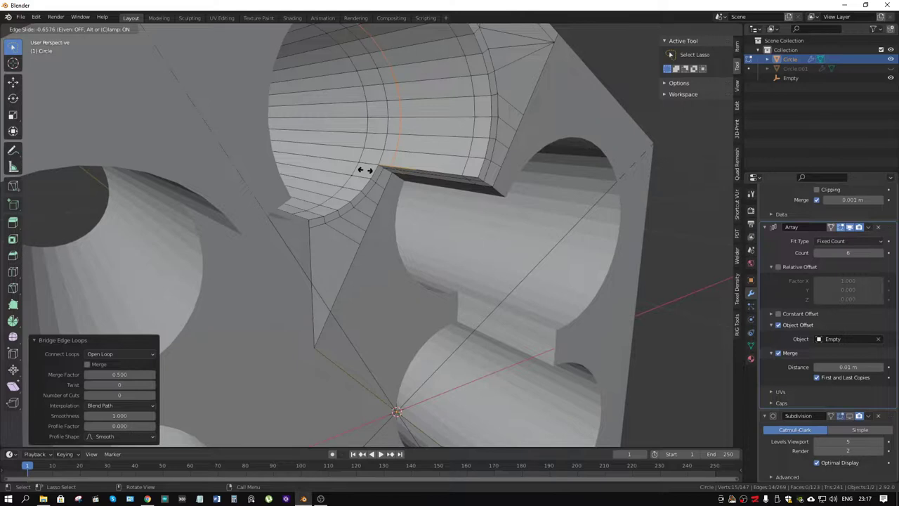
click(366, 170)
- Inspect the smoothed pocket in Object Mode, then return to Edit Mode
mouse_move(456, 187)
middle_down()
mouse_move(442, 180)
mouse_move(492, 211)
middle_up()
key(Tab)
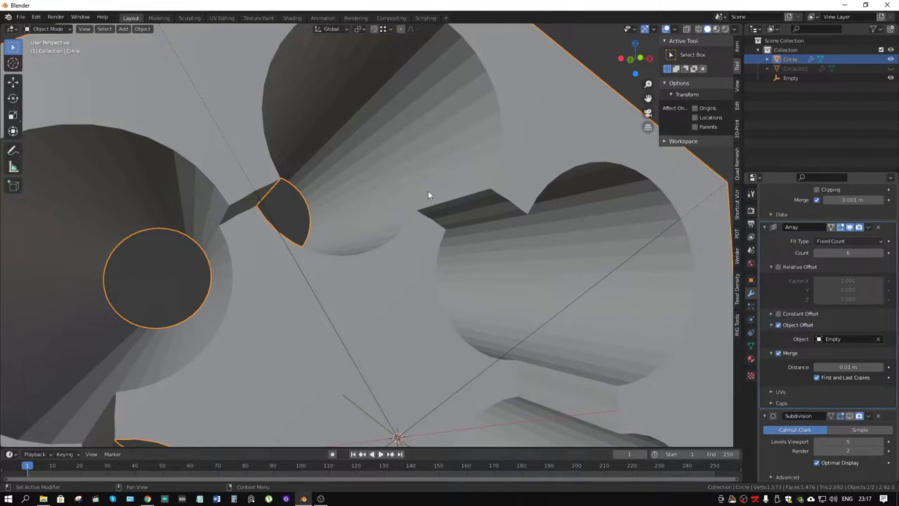
mouse_move(468, 193)
middle_down()
mouse_move(433, 194)
mouse_move(479, 195)
middle_up()
scroll(479, 196, down, 3)
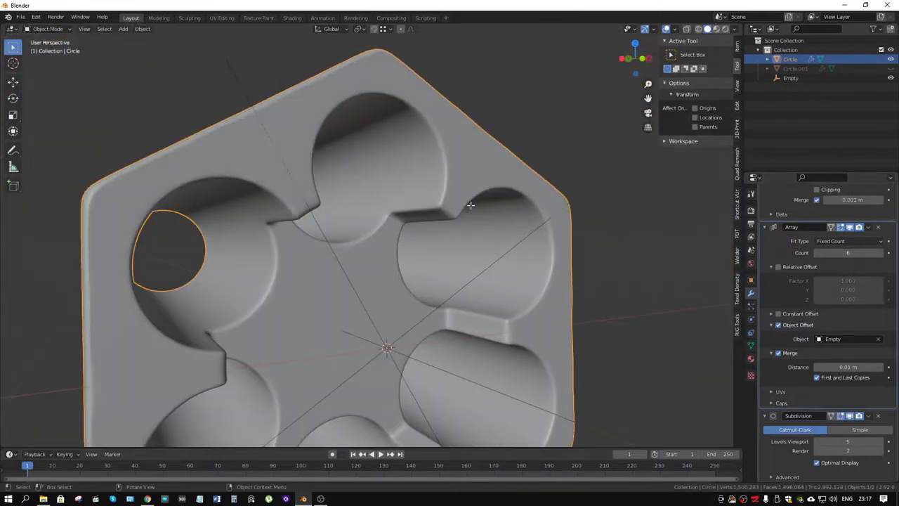
key(Tab)
mouse_move(449, 205)
middle_down()
mouse_move(470, 178)
mouse_move(449, 211)
middle_up()
scroll(470, 178, up, 2)
- Add a centred loop cut on the pocket wall and view the smoothed block from above
key(ctrl+r)
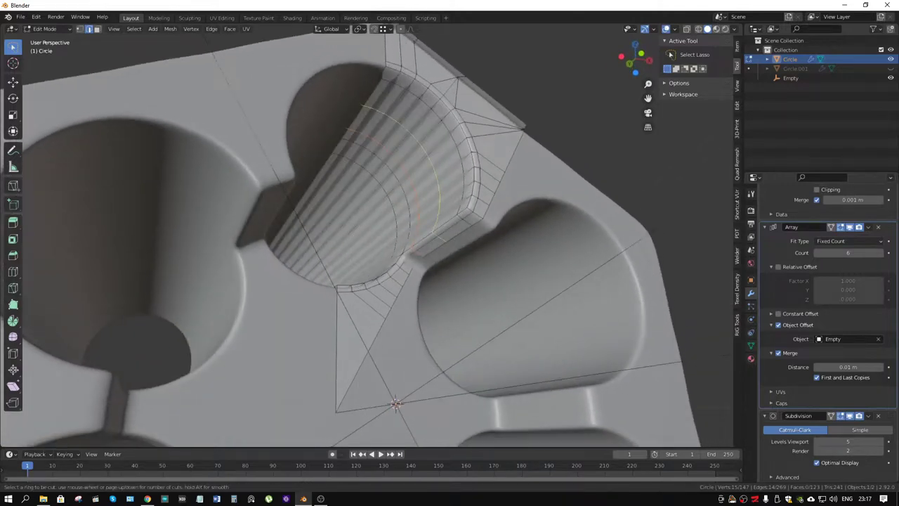
click(441, 227)
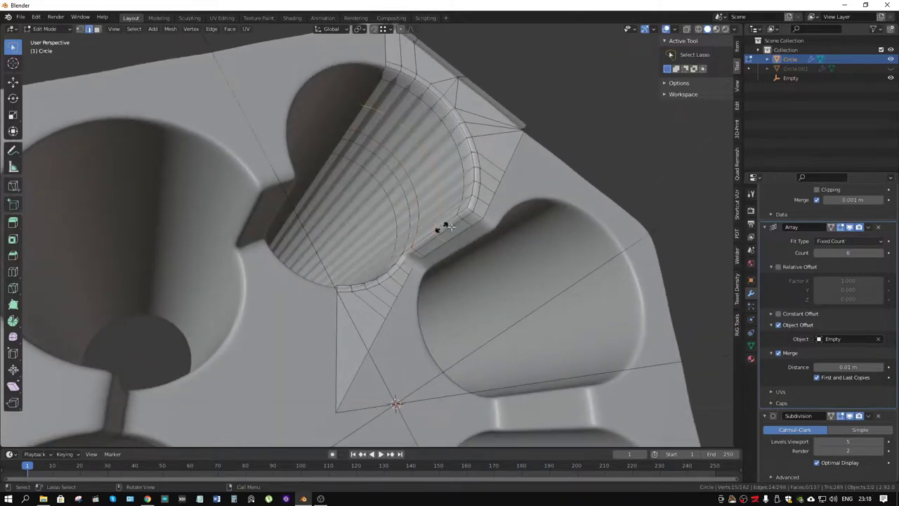
right_click(471, 246)
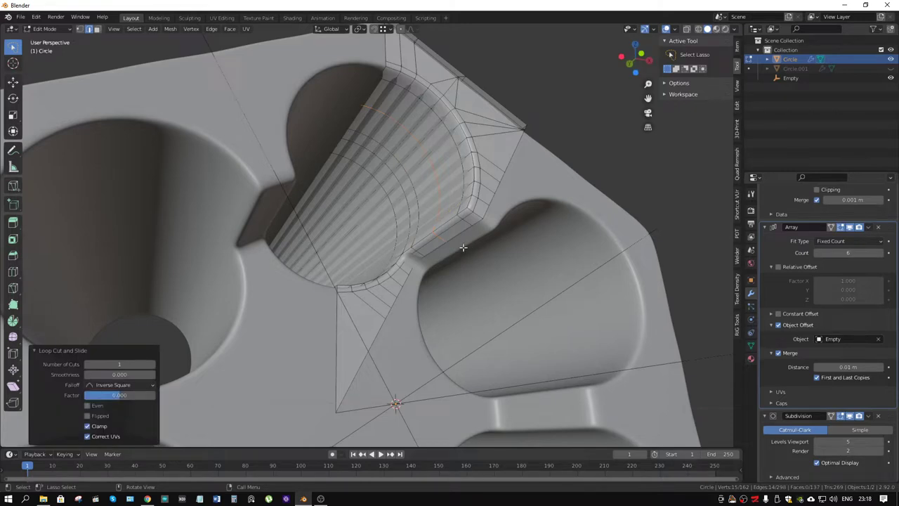
scroll(461, 247, down, 3)
key(Tab)
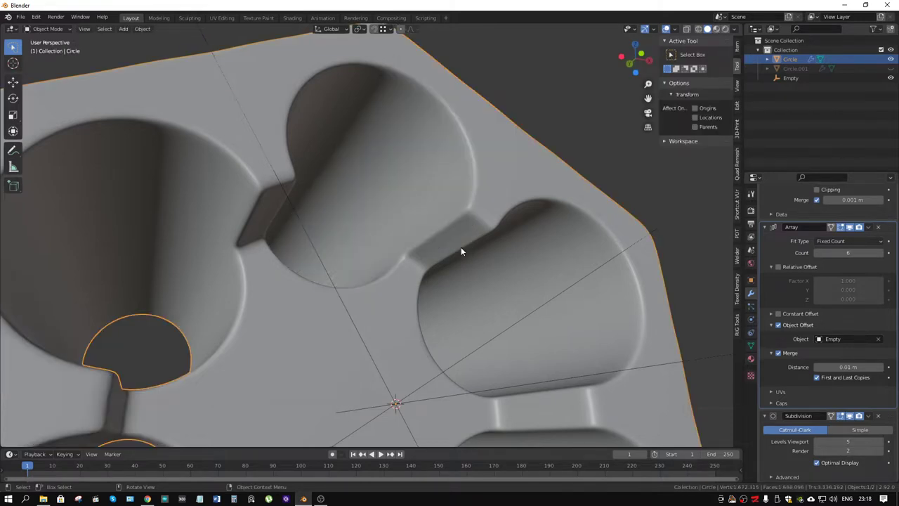
scroll(461, 247, down, 4)
mouse_move(460, 247)
middle_down()
mouse_move(464, 207)
mouse_move(403, 259)
mouse_move(397, 240)
mouse_move(265, 283)
middle_up()
- Select the Empty, view the hexagon face-on, then select the Circle object
click(351, 240)
key(KP_1)
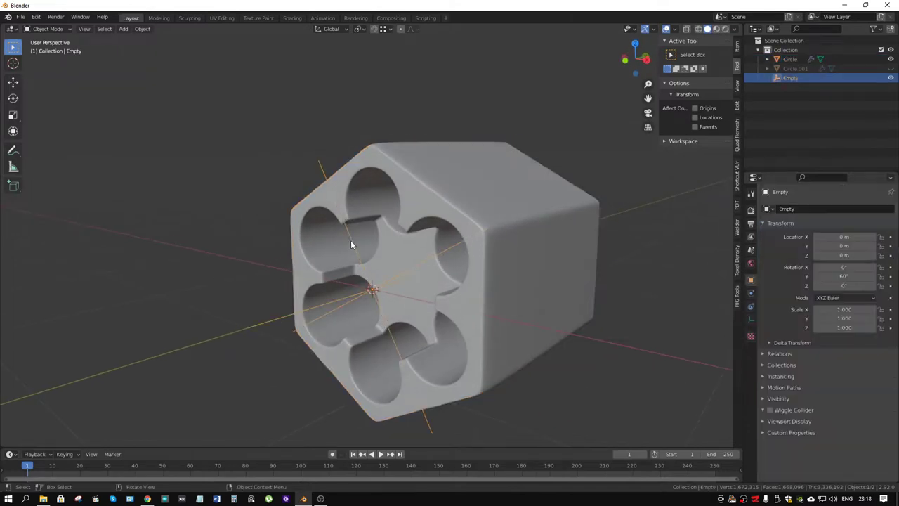
mouse_move(345, 257)
middle_down()
mouse_move(487, 195)
mouse_move(423, 242)
mouse_move(377, 250)
mouse_move(367, 271)
mouse_move(395, 277)
mouse_move(431, 217)
mouse_move(381, 224)
mouse_move(434, 200)
mouse_move(453, 165)
mouse_move(459, 182)
middle_up()
scroll(422, 243, up, 5)
scroll(459, 181, up, 5)
scroll(477, 185, up, 2)
scroll(485, 183, down, 2)
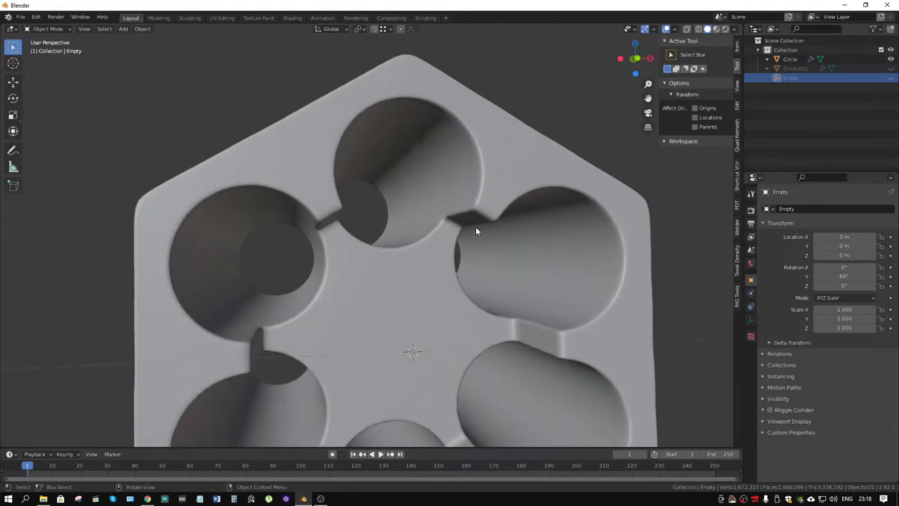
scroll(463, 203, down, 3)
click(454, 181)
scroll(500, 225, down, 3)
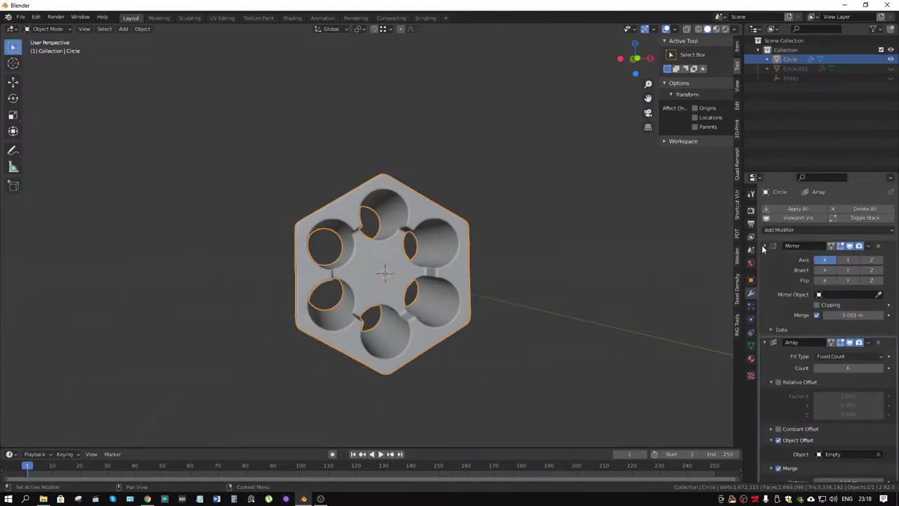
- Collapse the Mirror, Array and Subdivision panels, and toggle the Array's viewport display off and back on
click(764, 246)
click(764, 259)
click(765, 272)
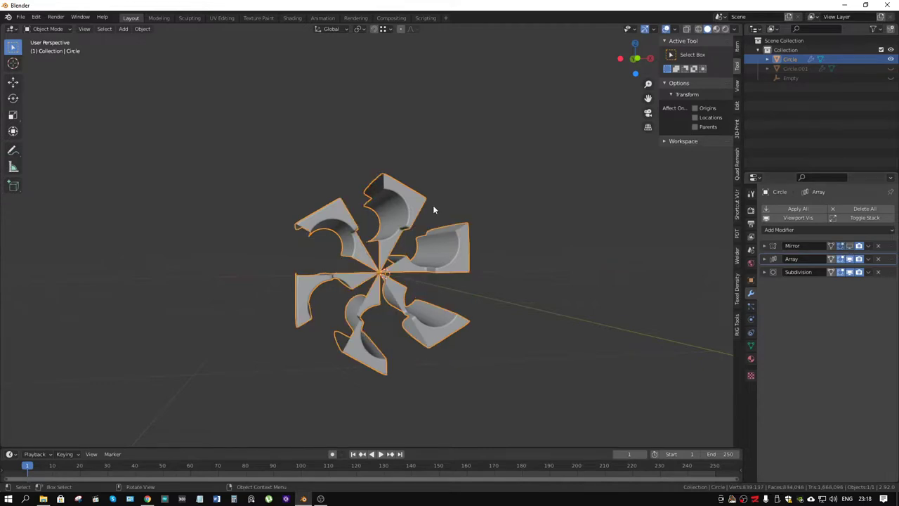
click(850, 259)
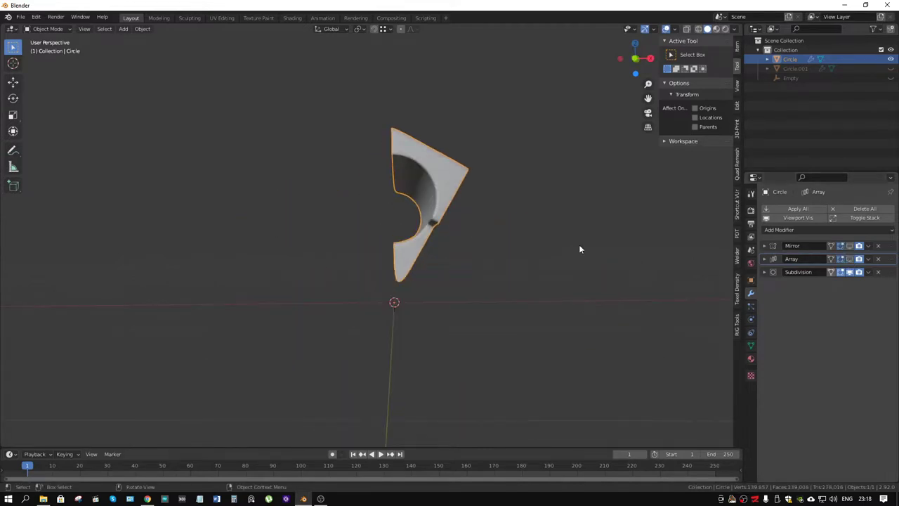
mouse_move(580, 248)
middle_down()
mouse_move(495, 217)
mouse_move(454, 243)
mouse_move(364, 241)
mouse_move(447, 237)
middle_up()
scroll(496, 217, up, 2)
scroll(450, 237, down, 2)
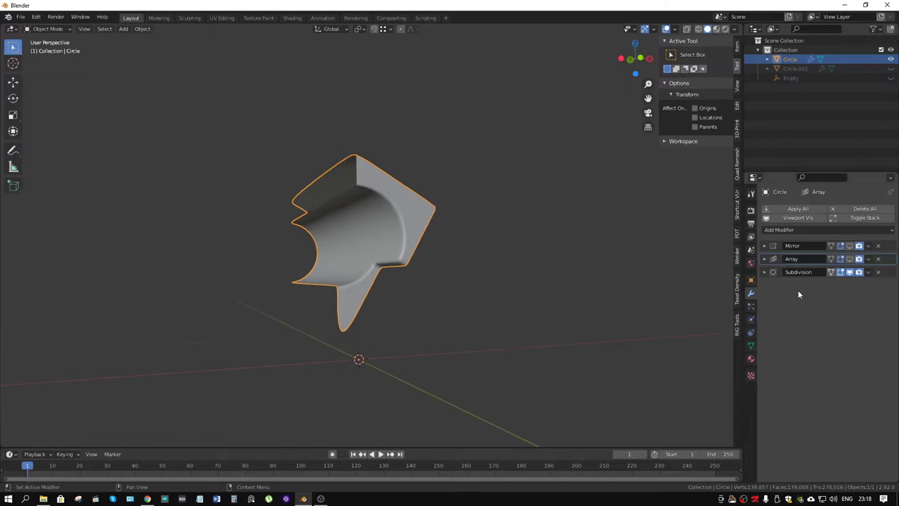
click(850, 258)
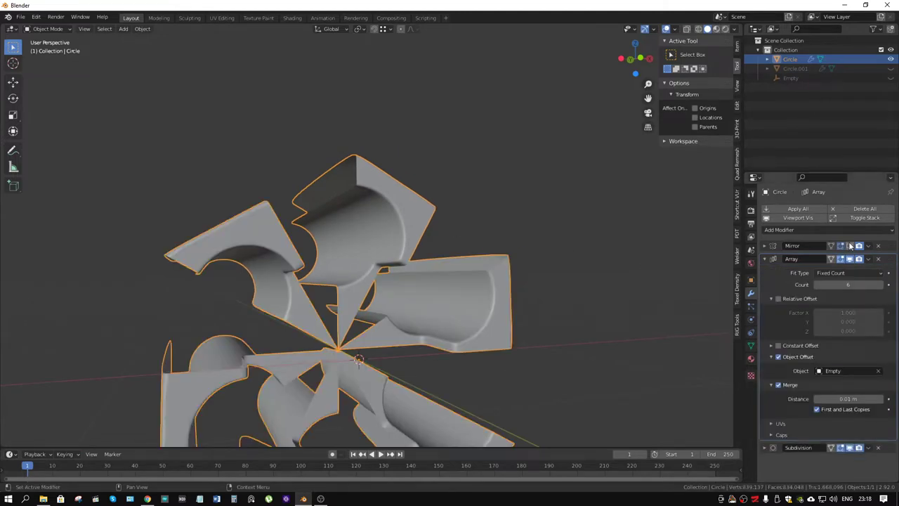
middle_drag(424, 227, 363, 267)
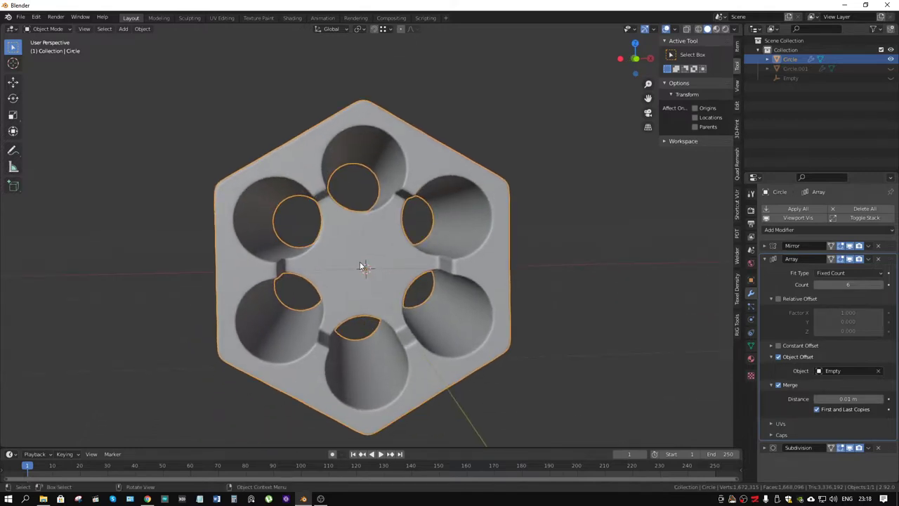
key(Tab)
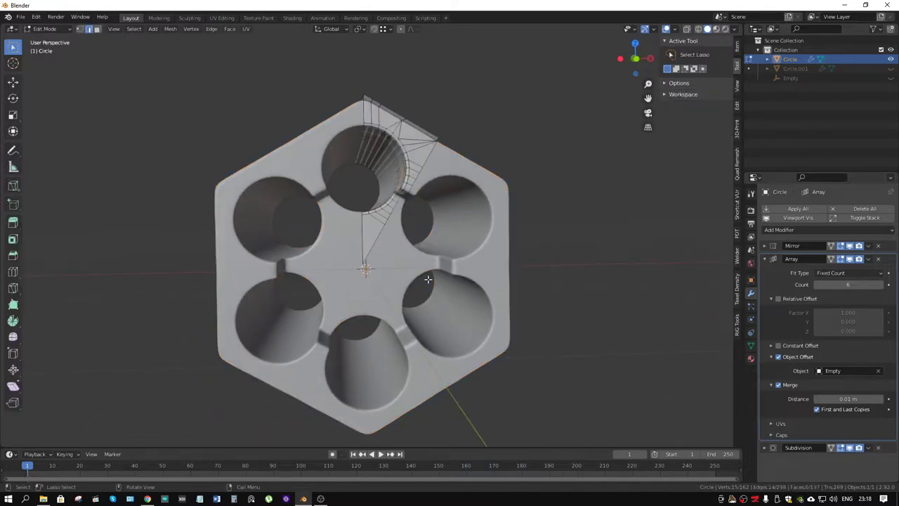
scroll(379, 288, up, 5)
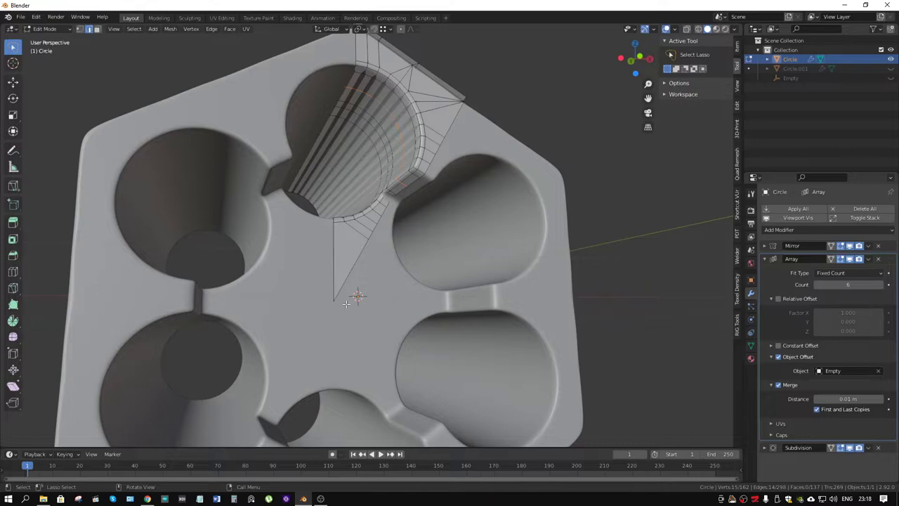
scroll(359, 298, down, 4)
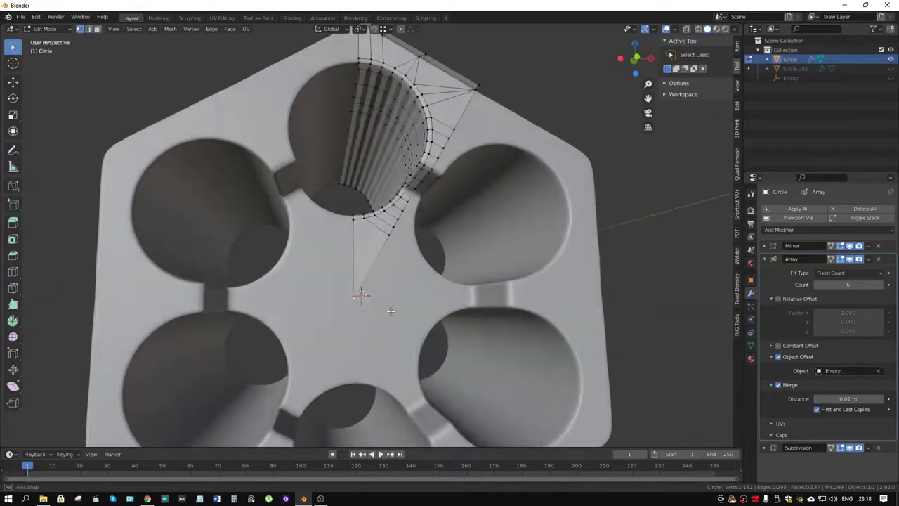
mouse_move(361, 297)
middle_down()
mouse_move(380, 307)
mouse_move(359, 295)
mouse_move(485, 270)
mouse_move(414, 277)
middle_up()
scroll(395, 308, down, 3)
key(Tab)
scroll(473, 277, up, 2)
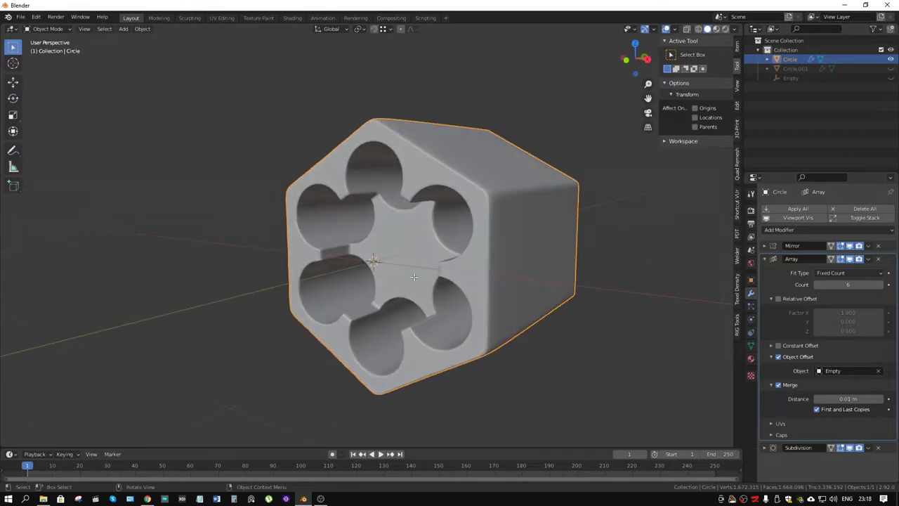
key(Tab)
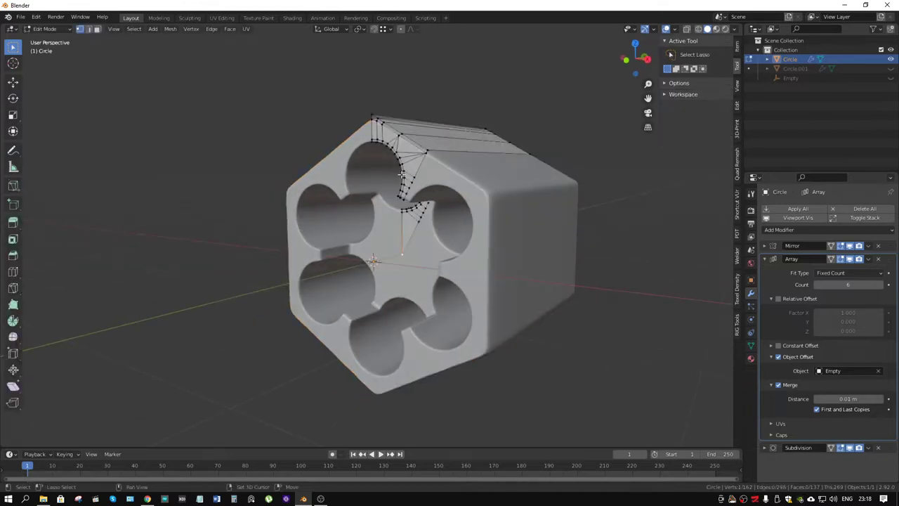
mouse_move(439, 229)
middle_down()
mouse_move(450, 210)
mouse_move(467, 219)
middle_up()
scroll(492, 281, up, 3)
- Hide subdivision in the viewport and split the top corner-face edge into two
click(850, 447)
scroll(467, 219, up, 3)
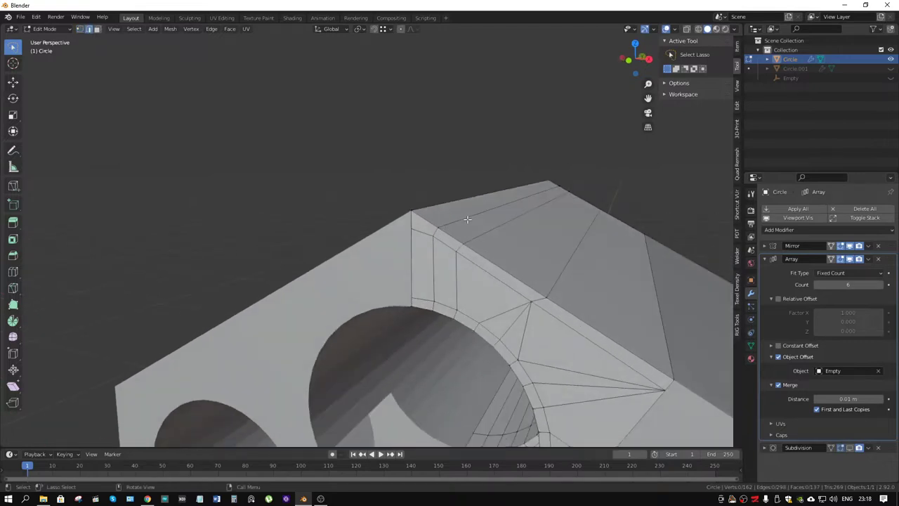
click(468, 215)
key(ctrl+b)
click(492, 231)
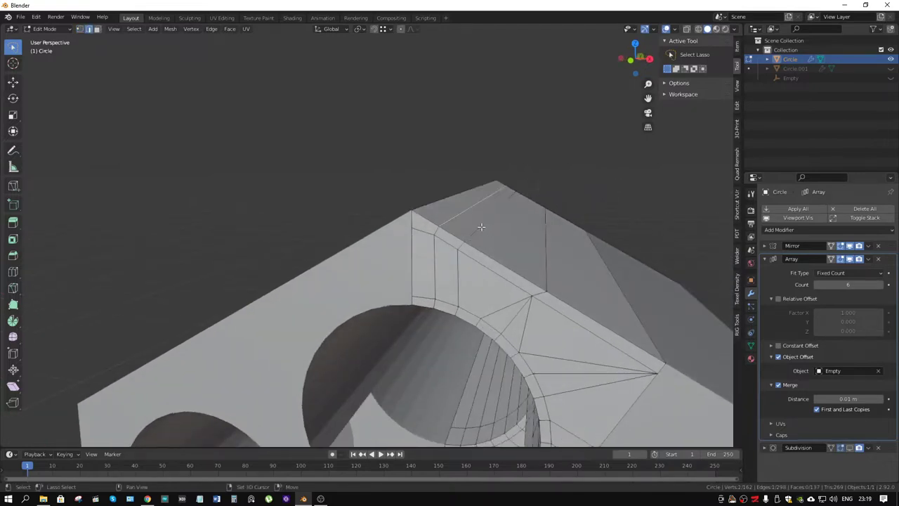
- Slide the new edge along its faces and slide a top-corner vertex into place
key(g)
key(g)
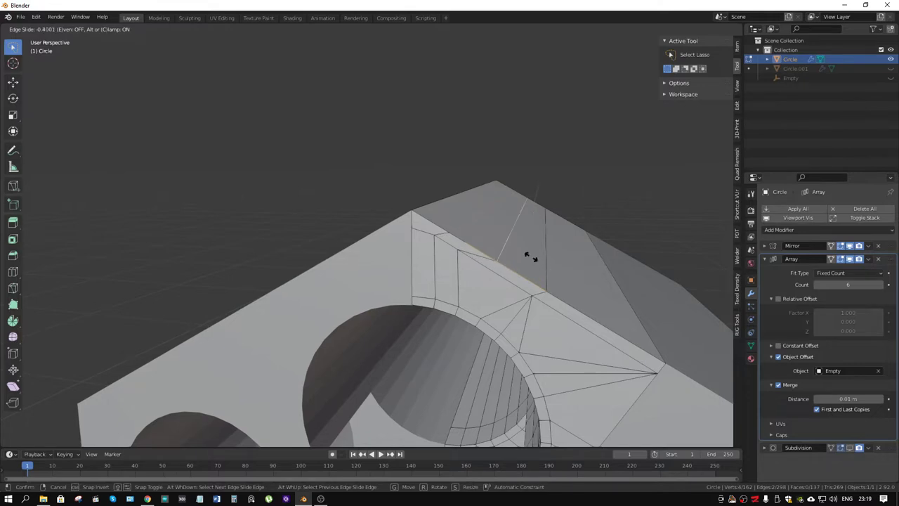
click(528, 256)
key(g)
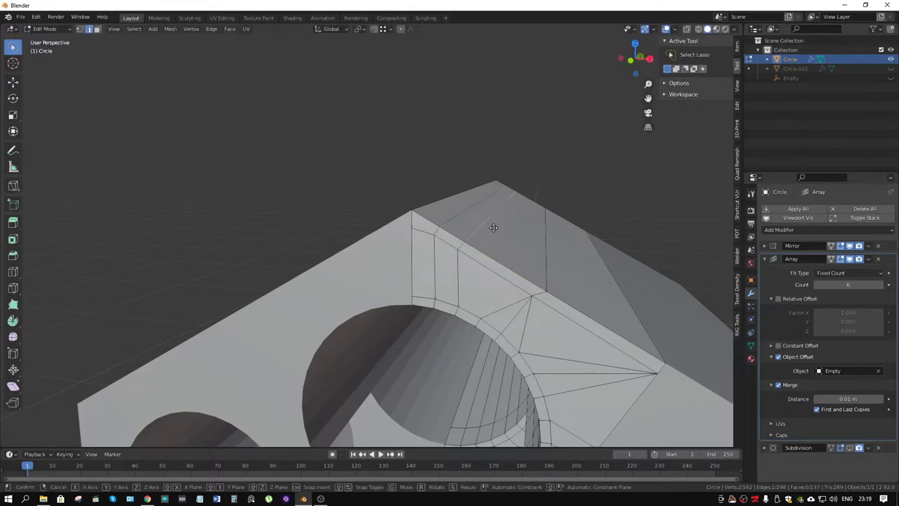
key(g)
click(516, 243)
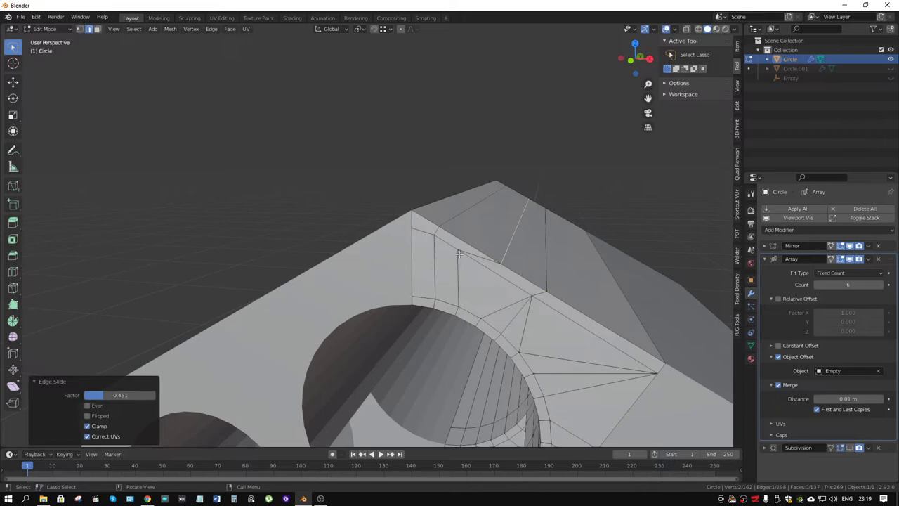
key(1)
click(458, 250)
key(g)
key(g)
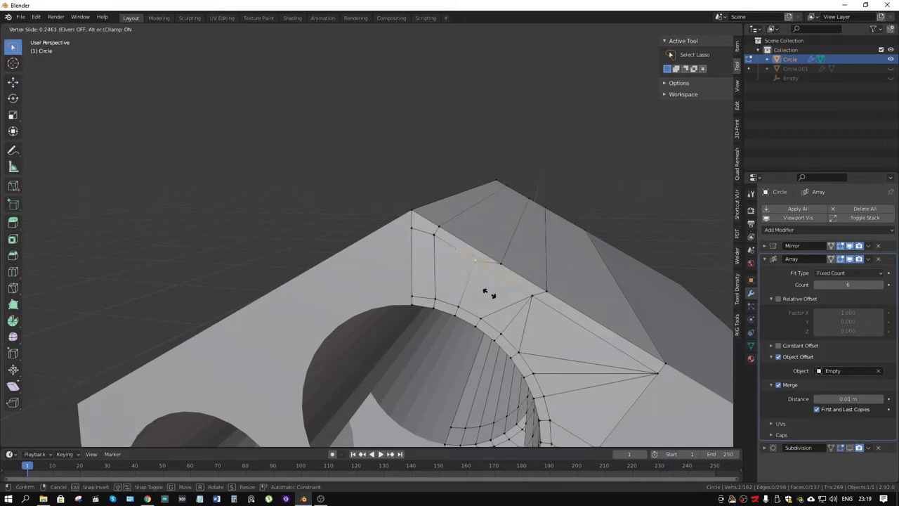
click(500, 307)
- Slide another edge to factor 0.413, slide its vertex, and return to Object Mode
key(2)
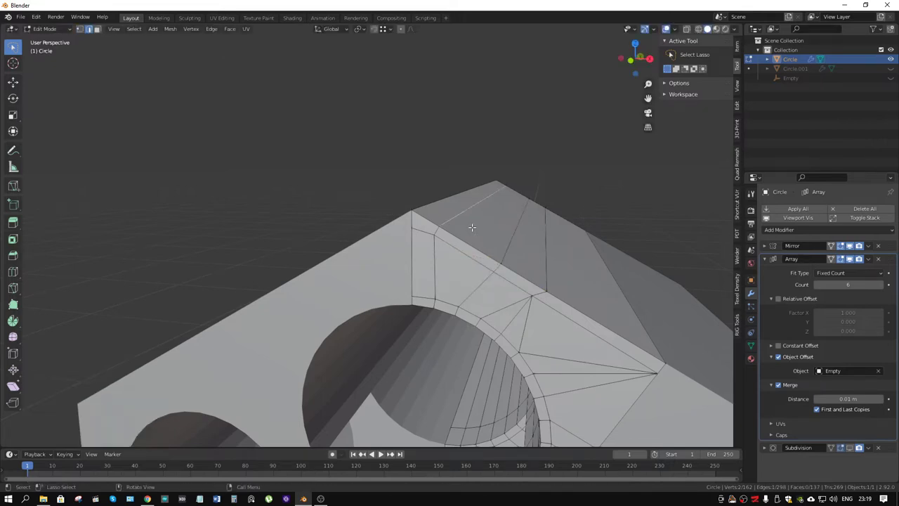
key(g)
key(g)
click(441, 241)
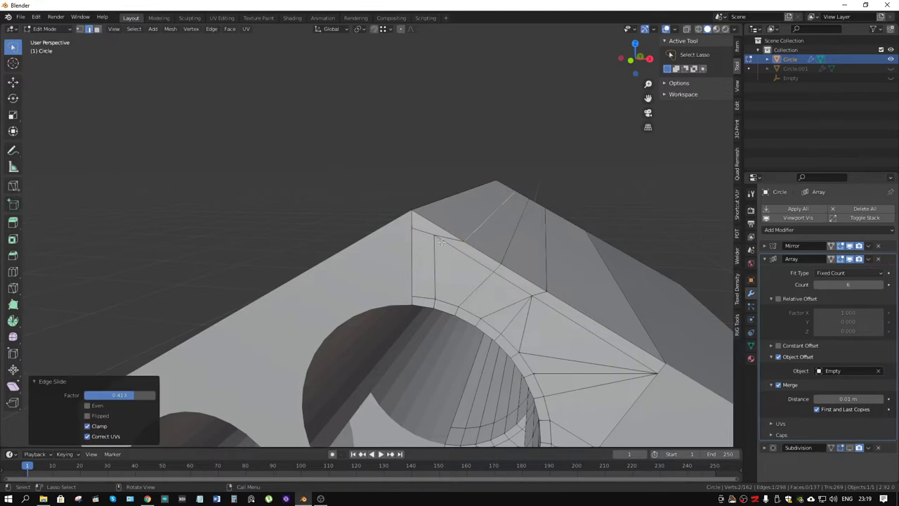
key(1)
key(g)
key(g)
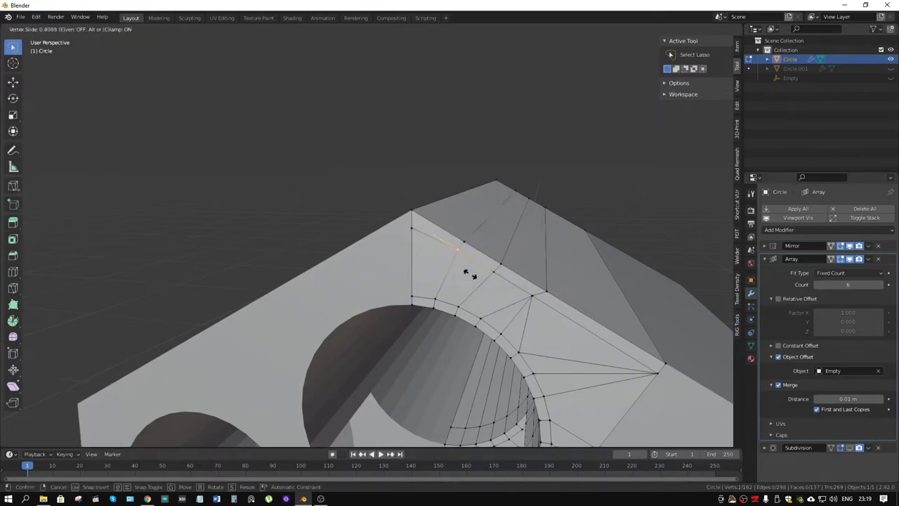
click(469, 274)
scroll(469, 274, down, 5)
key(Tab)
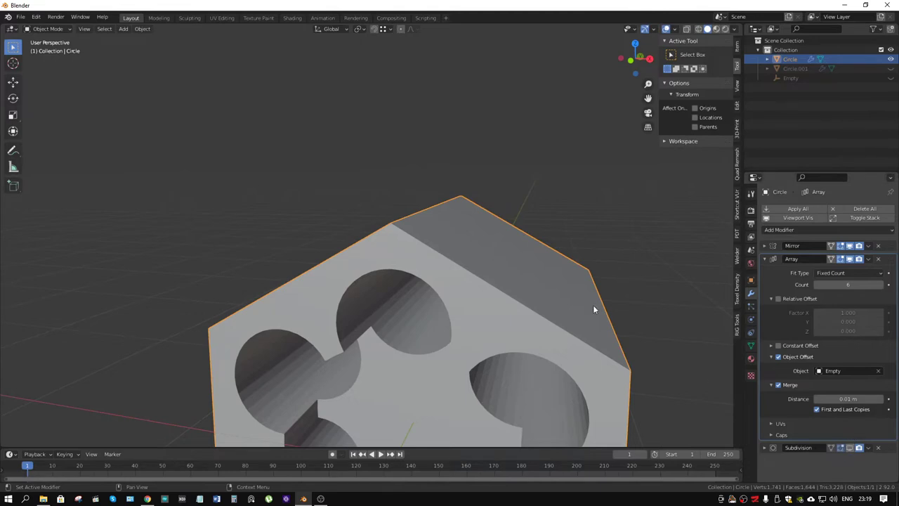
- Enter Edit Mode on the wedge and begin a loop cut along the long top face
mouse_move(510, 221)
middle_down()
mouse_move(536, 201)
mouse_move(582, 228)
middle_up()
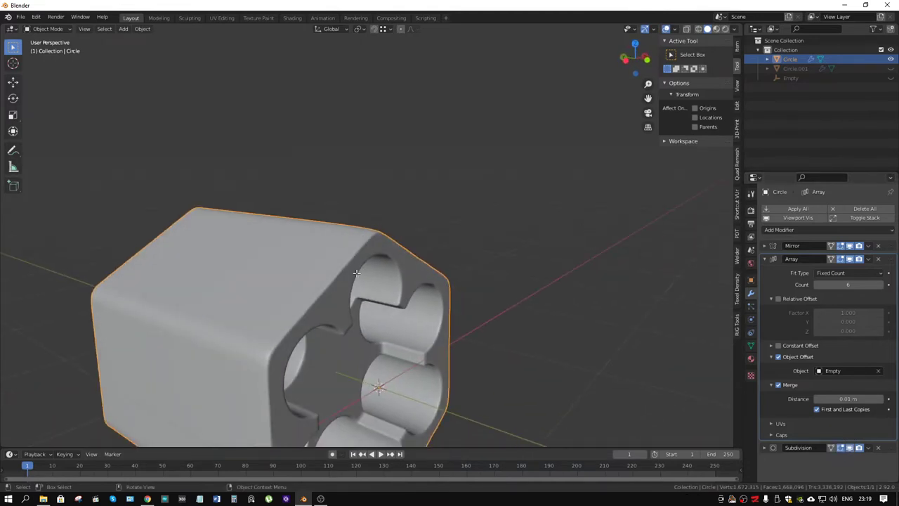
key(Tab)
mouse_move(358, 274)
middle_down()
mouse_move(321, 251)
mouse_move(300, 250)
middle_up()
key(ctrl+r)
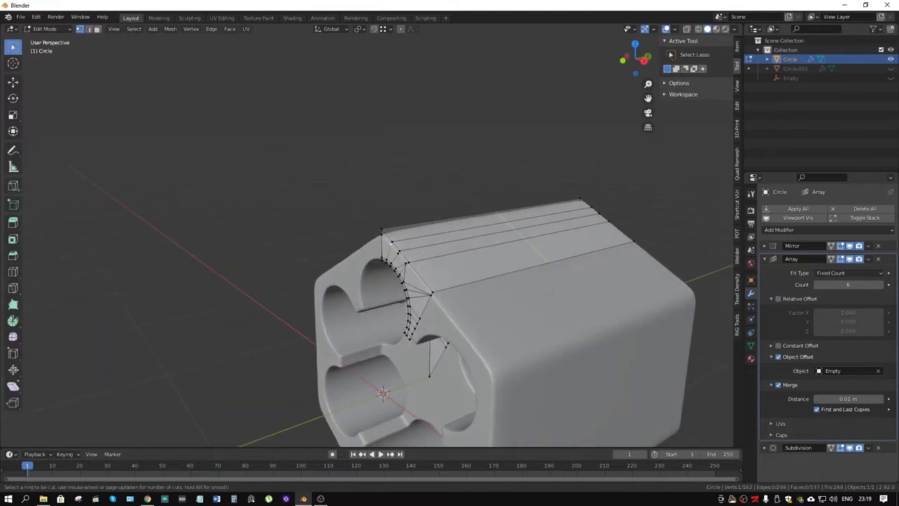
- Add the centred edge loop on the long top face and slide it into place
click(325, 254)
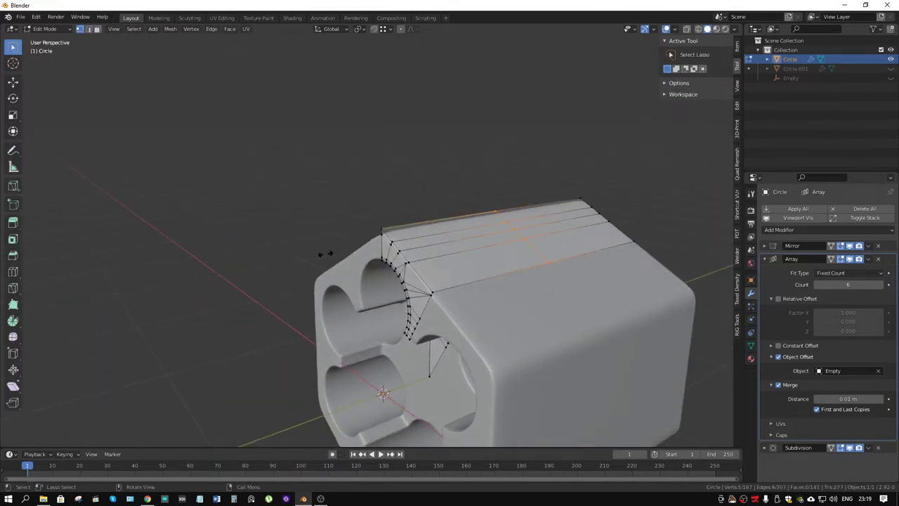
right_click(855, 423)
key(g)
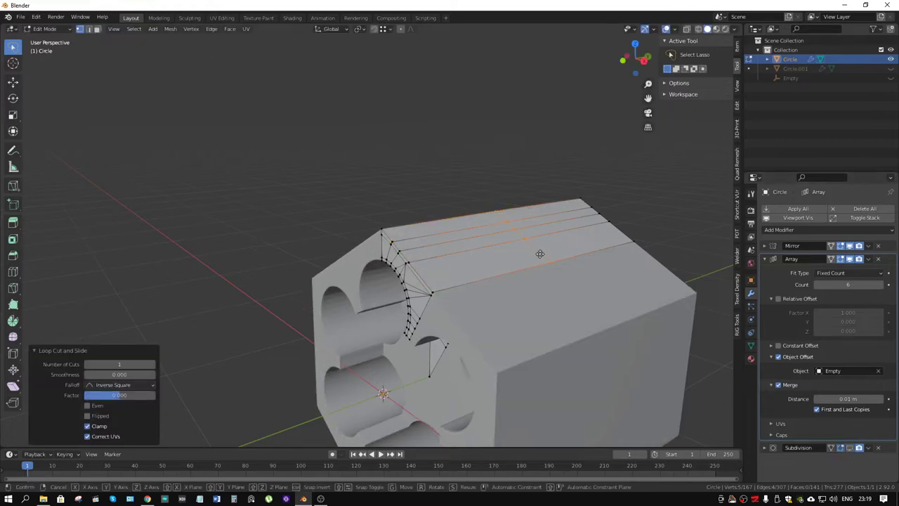
key(g)
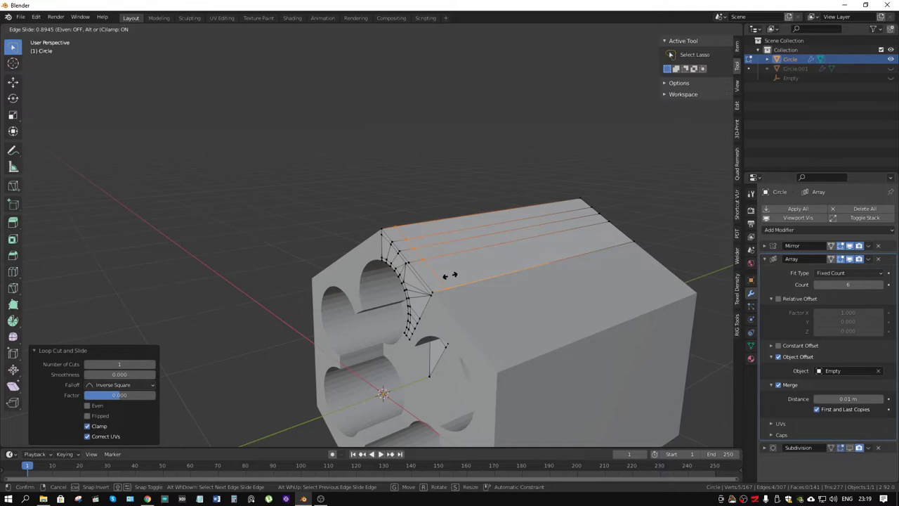
click(446, 275)
- Slide the pocket's arch-face edge to factor -0.862 and return to Object Mode
scroll(447, 275, up, 3)
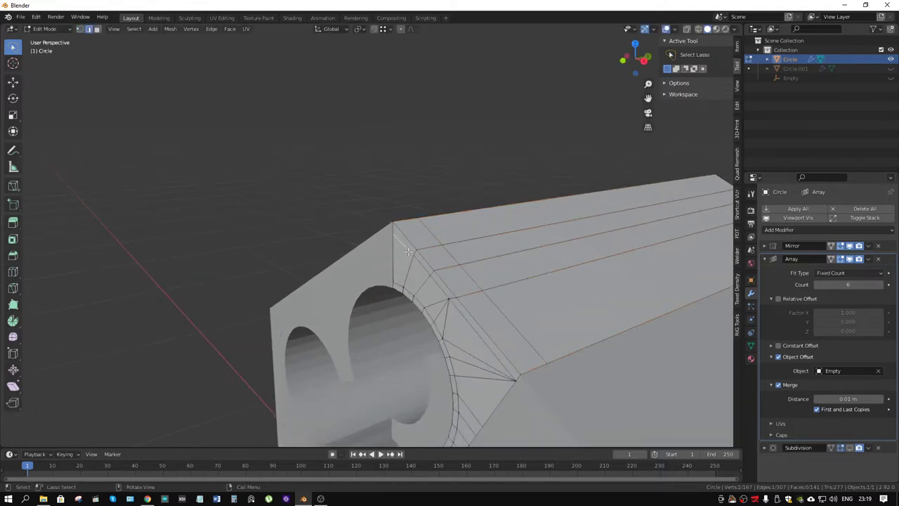
ctrl+click(490, 349)
middle_drag(491, 349, 508, 266)
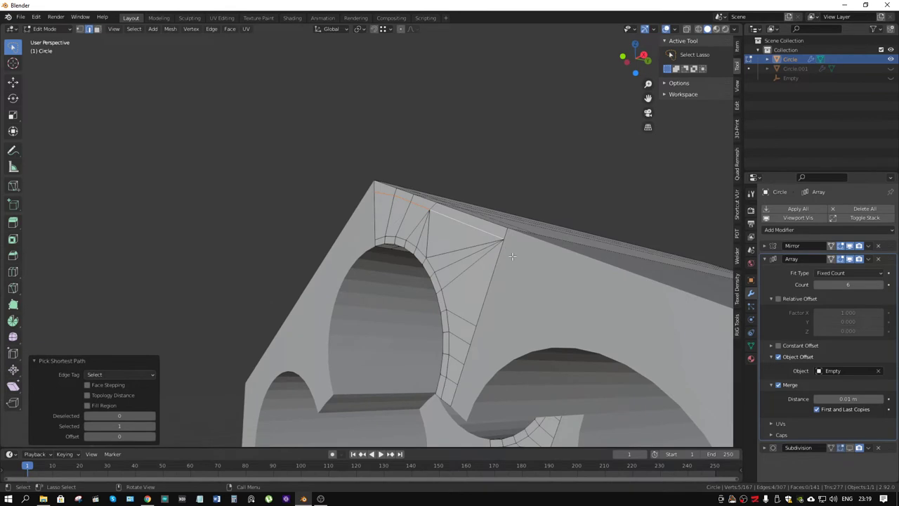
key(g)
key(g)
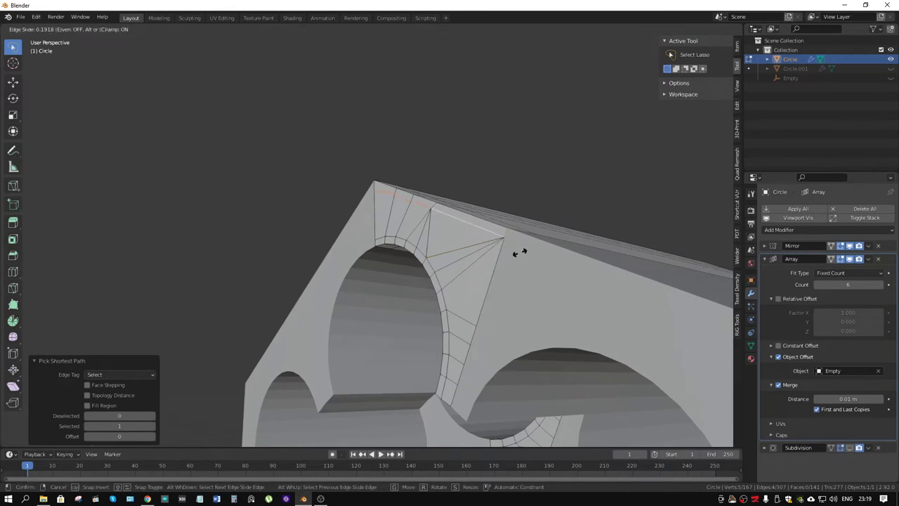
key(c)
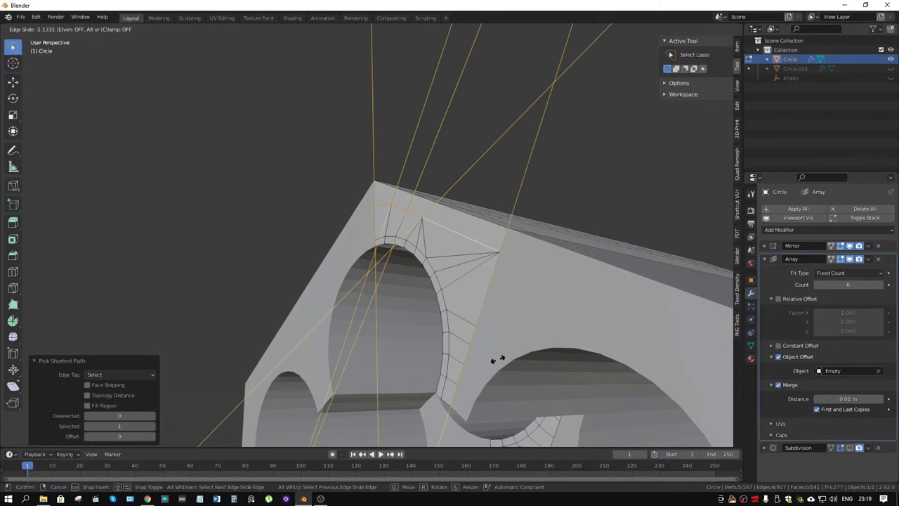
key(c)
click(511, 347)
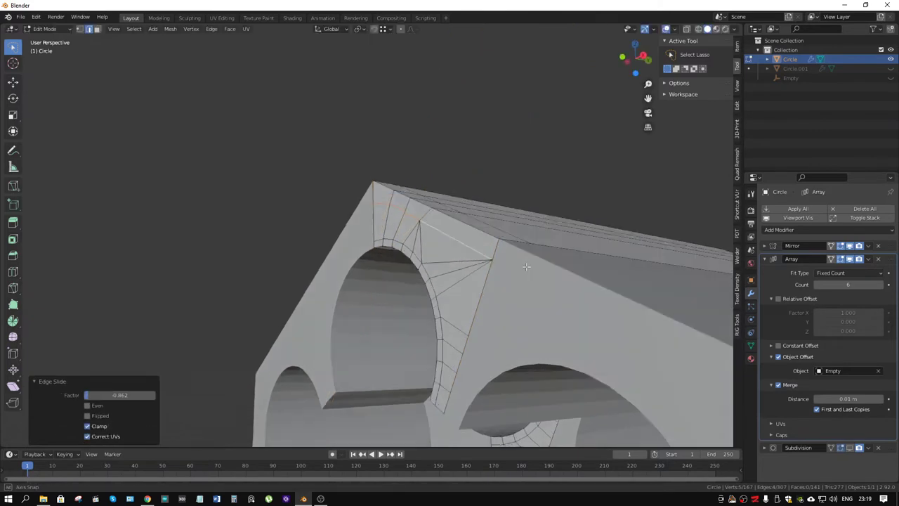
middle_drag(526, 266, 517, 265)
key(Tab)
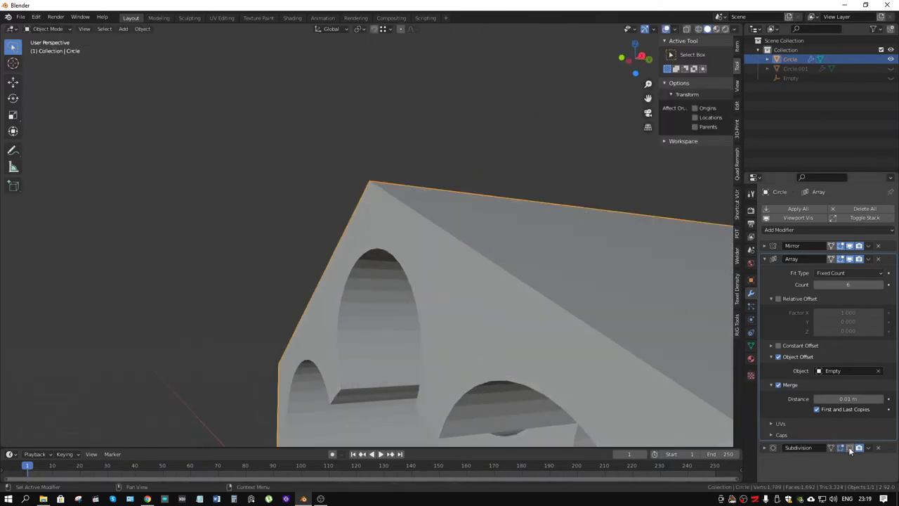
- Orbit and zoom out to view the whole smoothed block with its six rounded pockets
scroll(460, 155, down, 2)
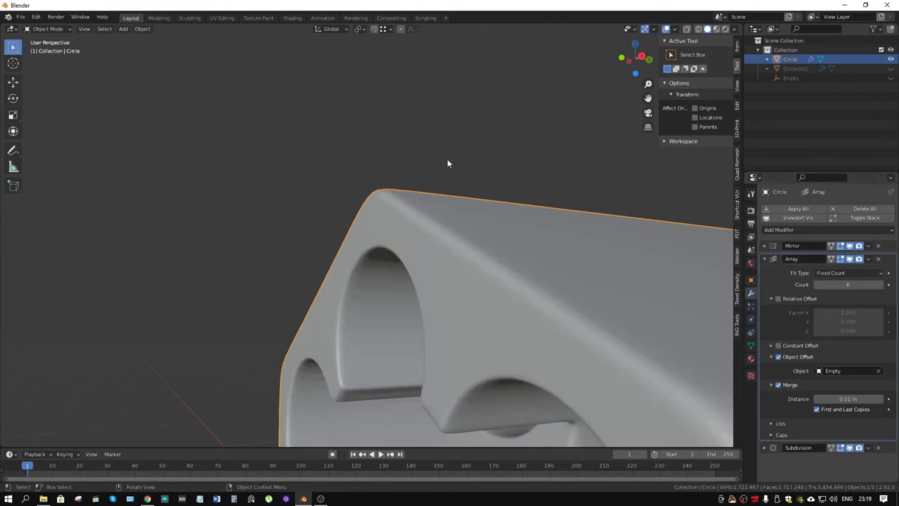
mouse_move(447, 161)
middle_down()
mouse_move(431, 171)
mouse_move(510, 177)
mouse_move(489, 204)
mouse_move(451, 215)
mouse_move(493, 243)
mouse_move(516, 287)
mouse_move(505, 231)
mouse_move(463, 193)
mouse_move(480, 152)
mouse_move(548, 206)
mouse_move(545, 221)
mouse_move(548, 185)
middle_up()
scroll(431, 171, down, 2)
scroll(451, 216, up, 3)
scroll(548, 206, down, 3)
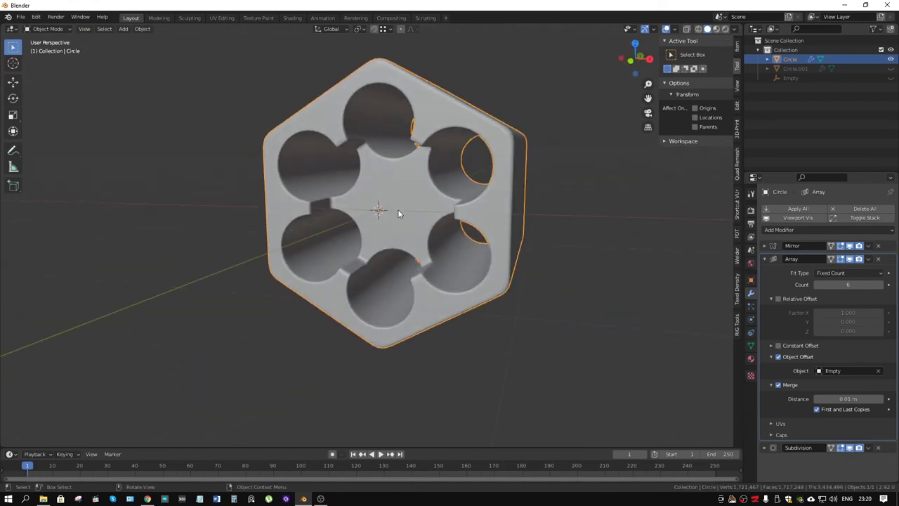